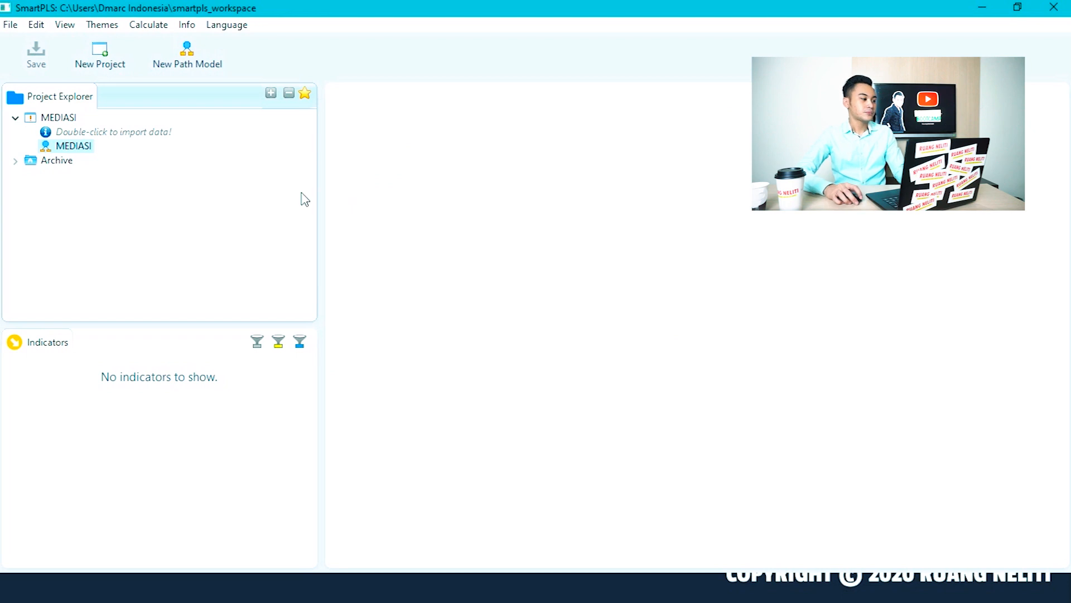
Import the data file DATA MEDIASI.csv into the MEDIASI project under the name DATA MEDIASI
double_click(71, 143)
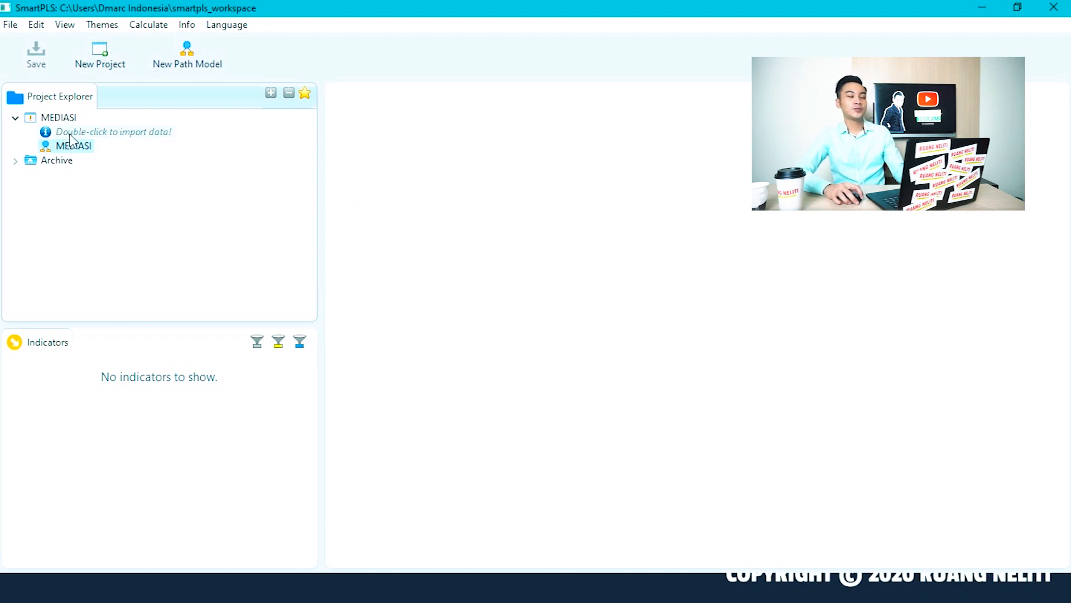
double_click(72, 133)
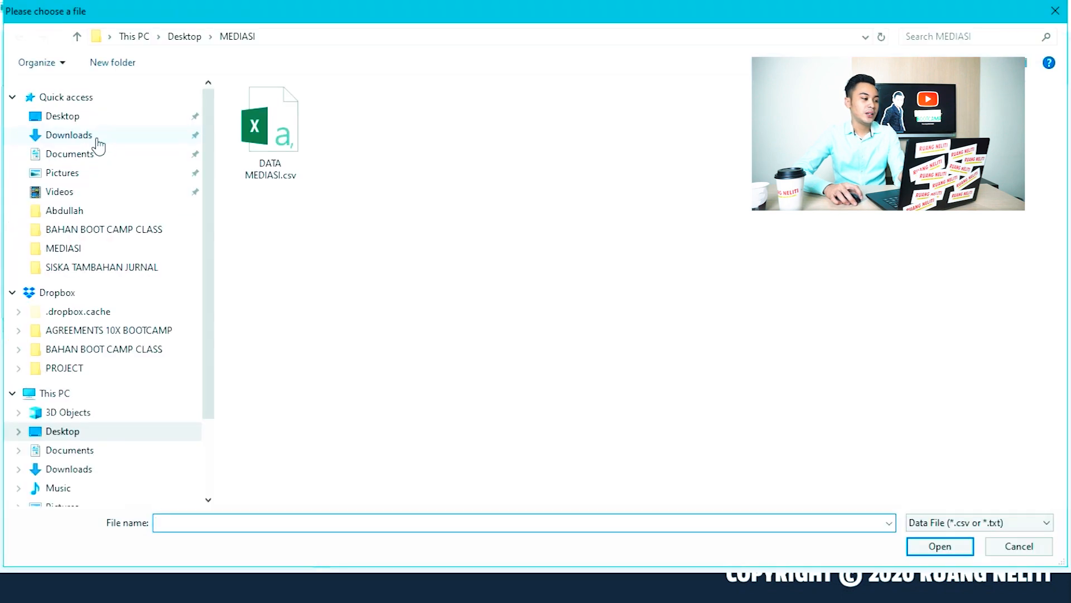
double_click(269, 139)
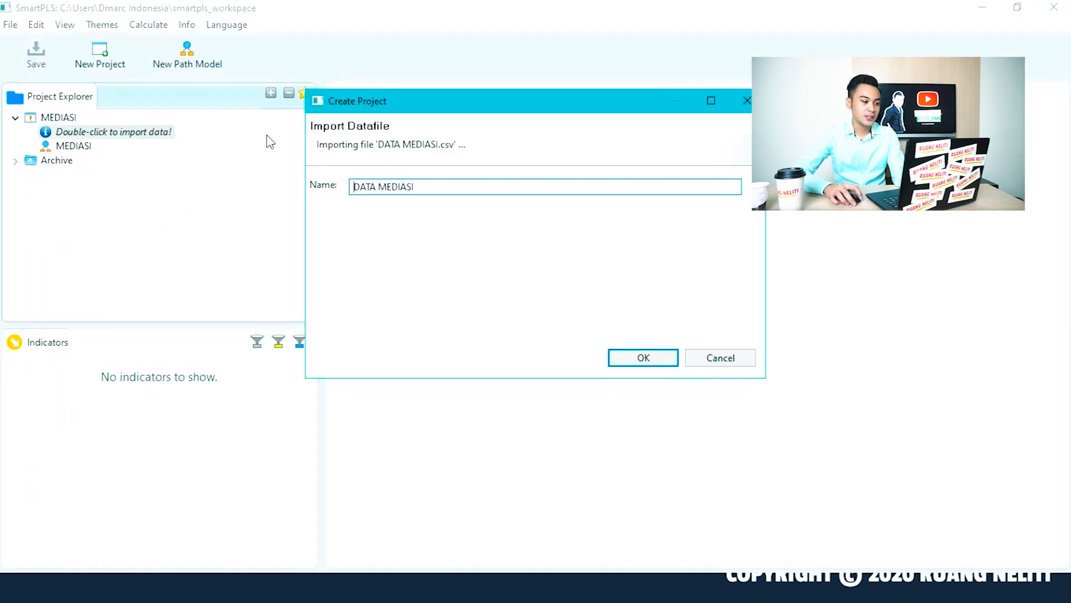
left_click(631, 358)
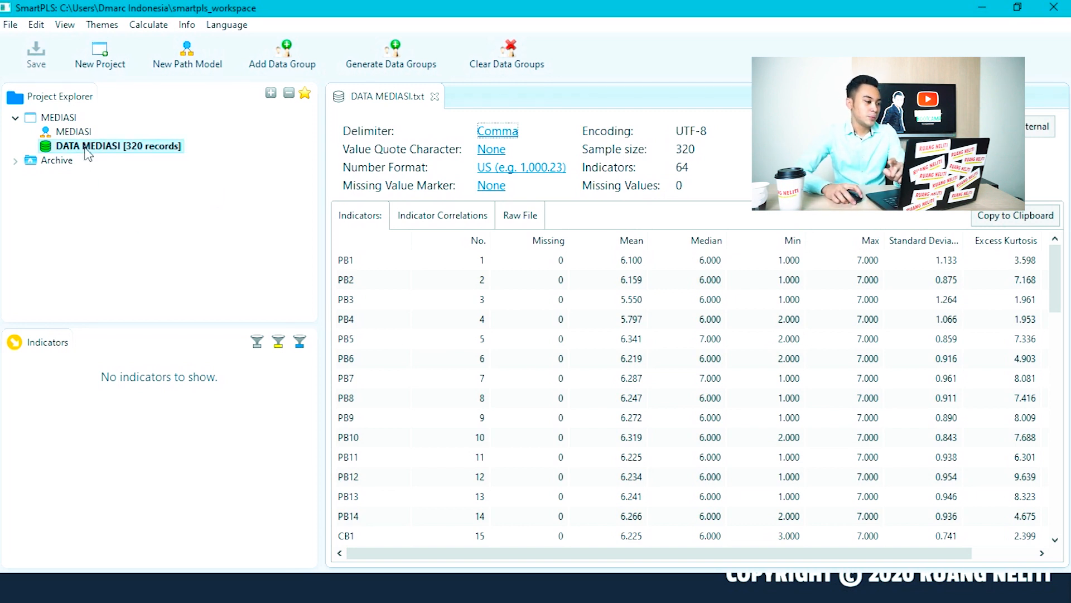
Look through the imported indicators and open the MEDIASI path model
scroll(377, 282, "down", 13)
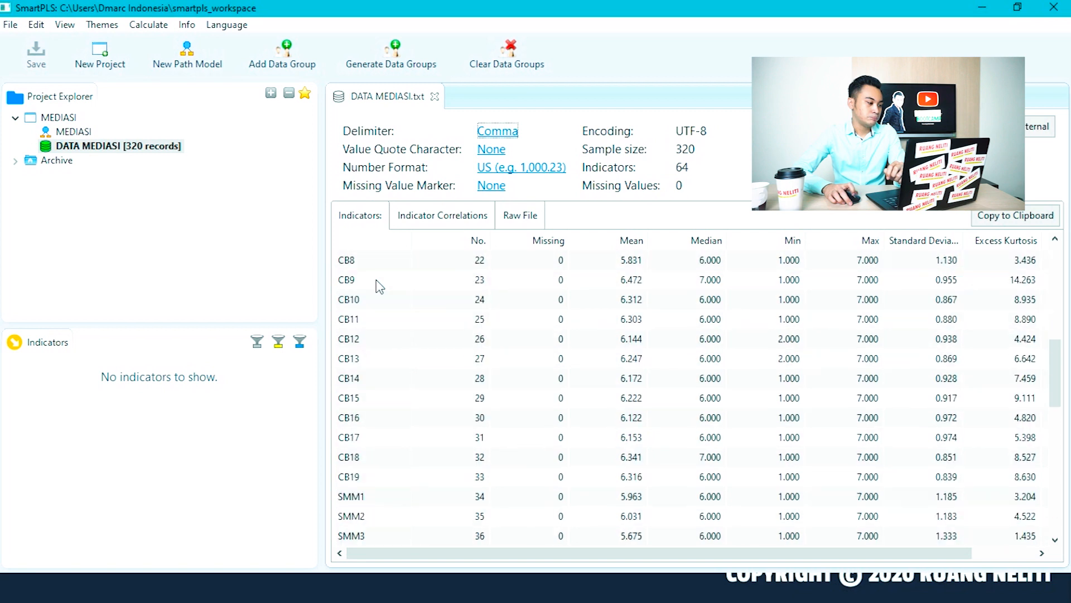
scroll(377, 282, "down", 5)
double_click(74, 131)
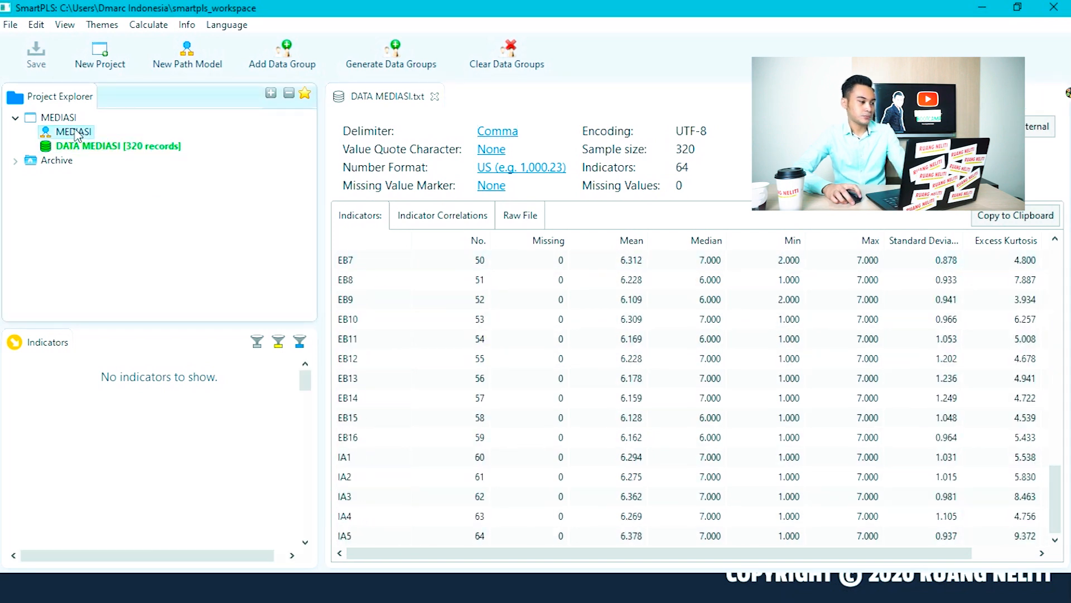
scroll(162, 416, "down", 19)
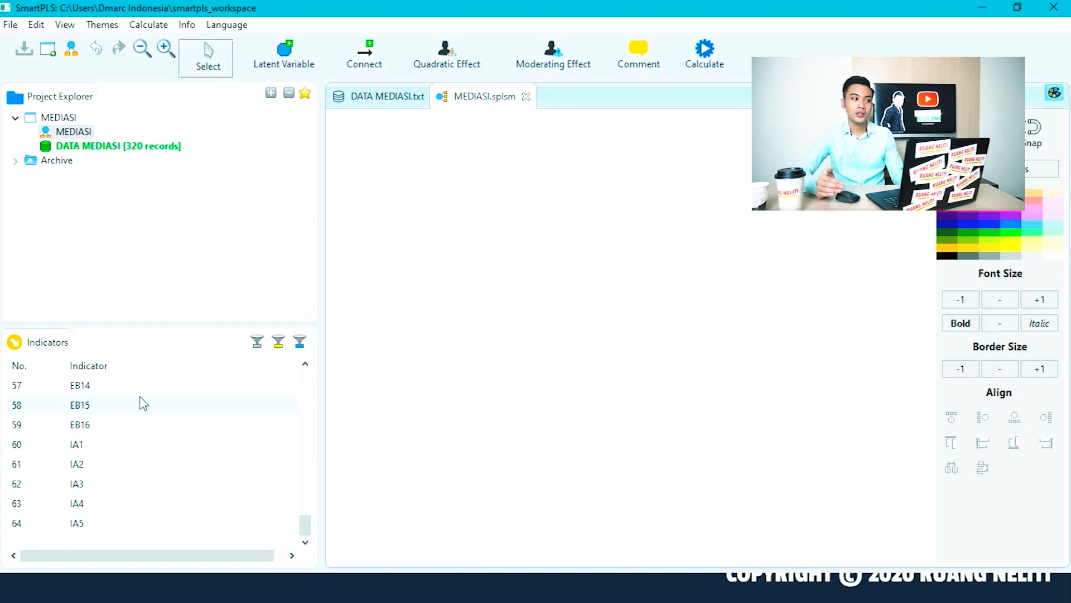
scroll(137, 404, "up", 18)
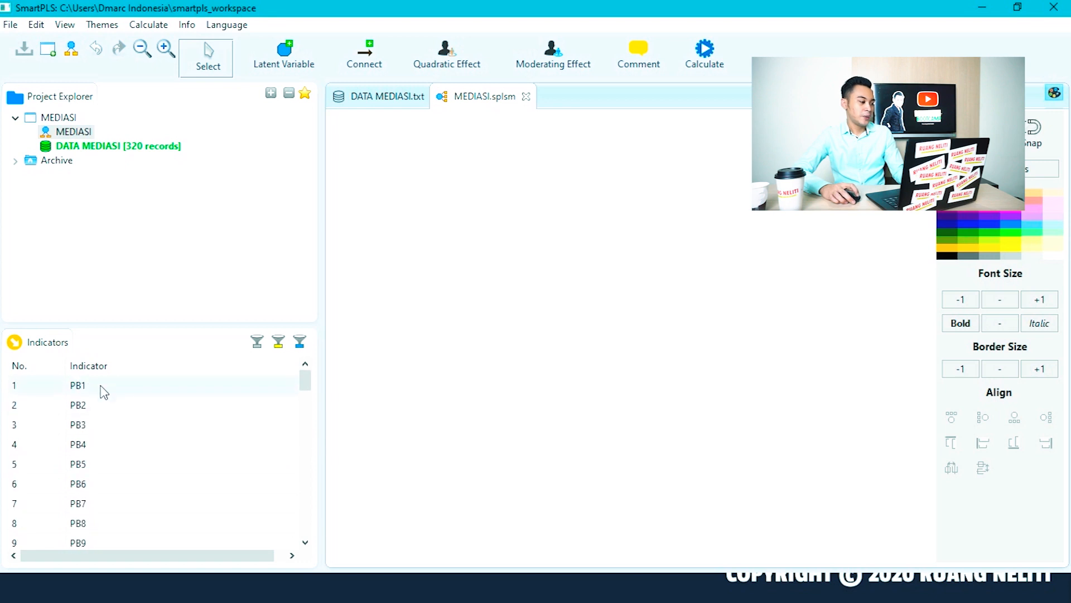
Examine the PB1 to PB14 and CB1 to CB19 indicator groups by highlighting each range in the indicator list
left_click(104, 391)
scroll(100, 411, "down", 3)
left_click(92, 465, "shift")
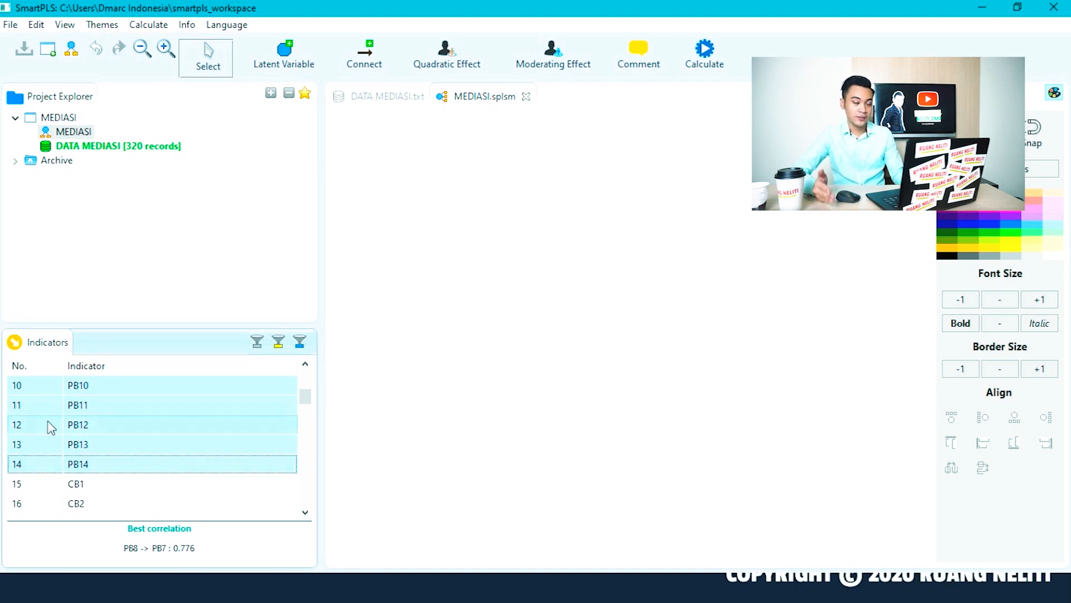
scroll(147, 452, "down", 2)
scroll(92, 416, "up", 1)
left_click(86, 426)
scroll(89, 430, "down", 2)
scroll(104, 446, "up", 1)
scroll(108, 453, "down", 6)
scroll(78, 446, "up", 1)
left_click(83, 447, "shift")
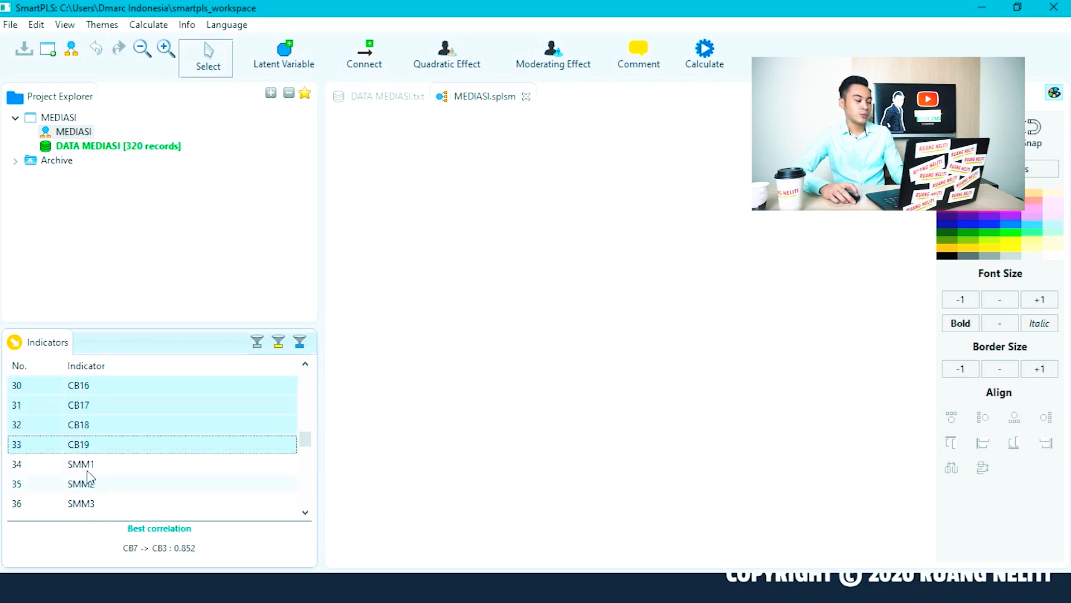
Examine the SMM1 to SMM10 indicator group by highlighting its range in the indicator list
scroll(90, 472, "down", 1)
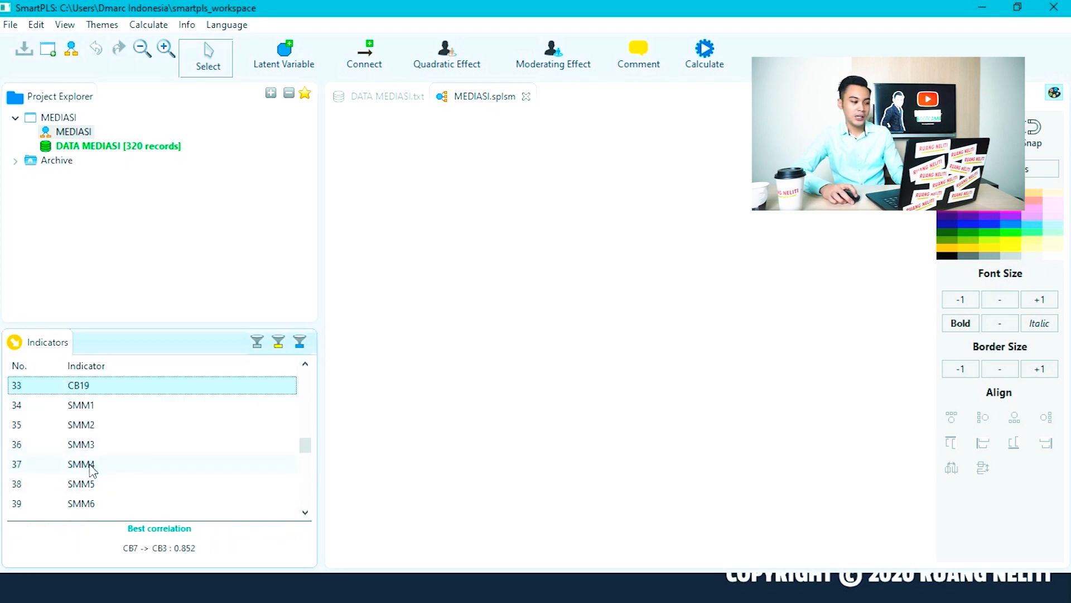
left_click(80, 406)
scroll(79, 424, "down", 1)
scroll(88, 448, "down", 1)
left_click(95, 450, "shift")
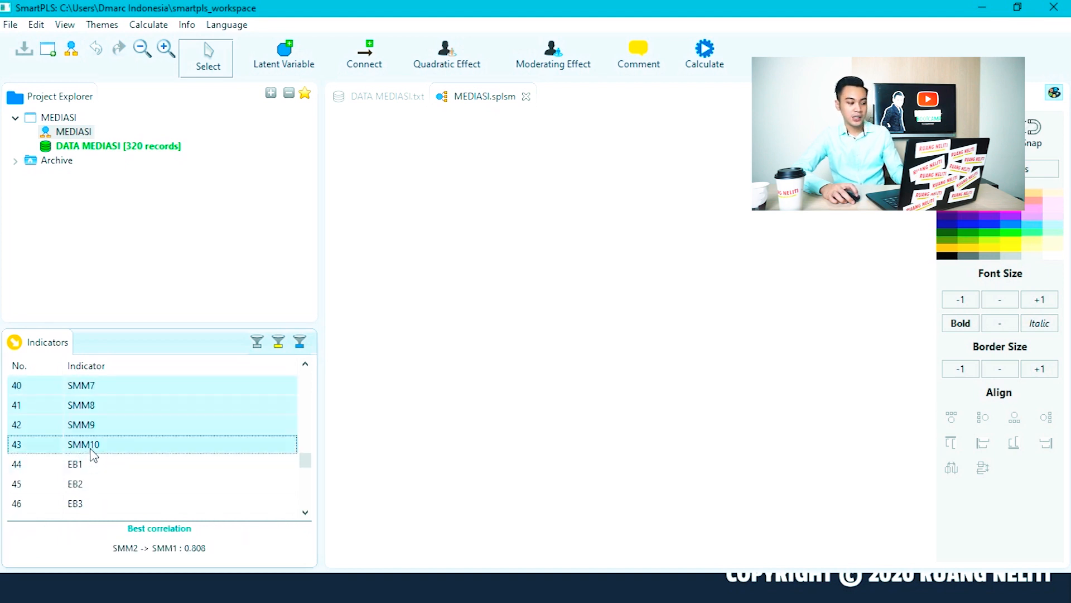
Examine the EB1 to EB16 and IA1 to IA5 indicator groups by highlighting each range
scroll(92, 448, "down", 1)
left_click(79, 413)
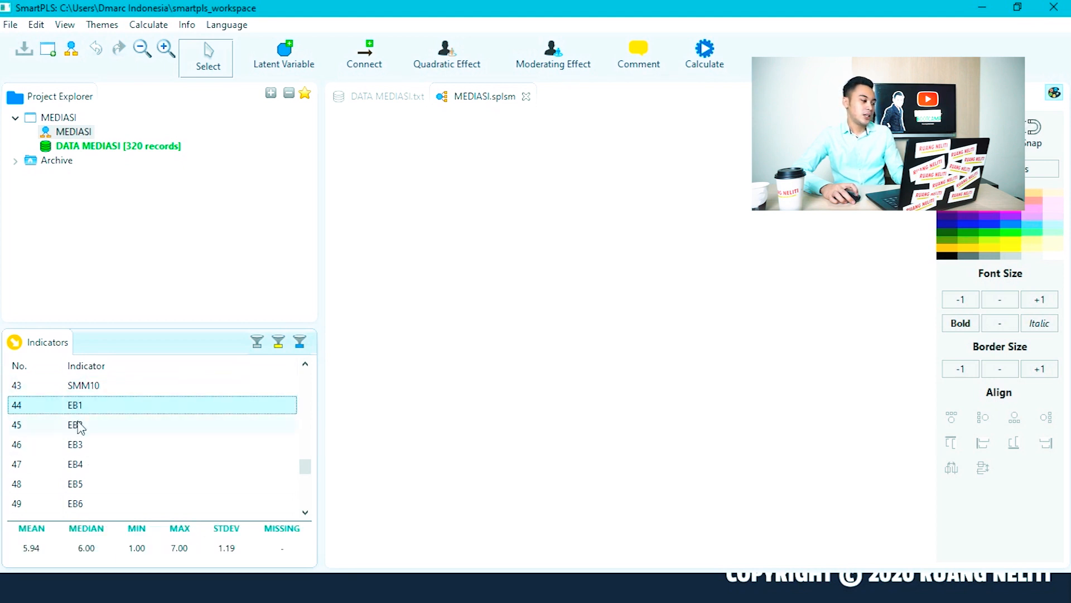
scroll(81, 441, "down", 4)
scroll(79, 463, "down", 1)
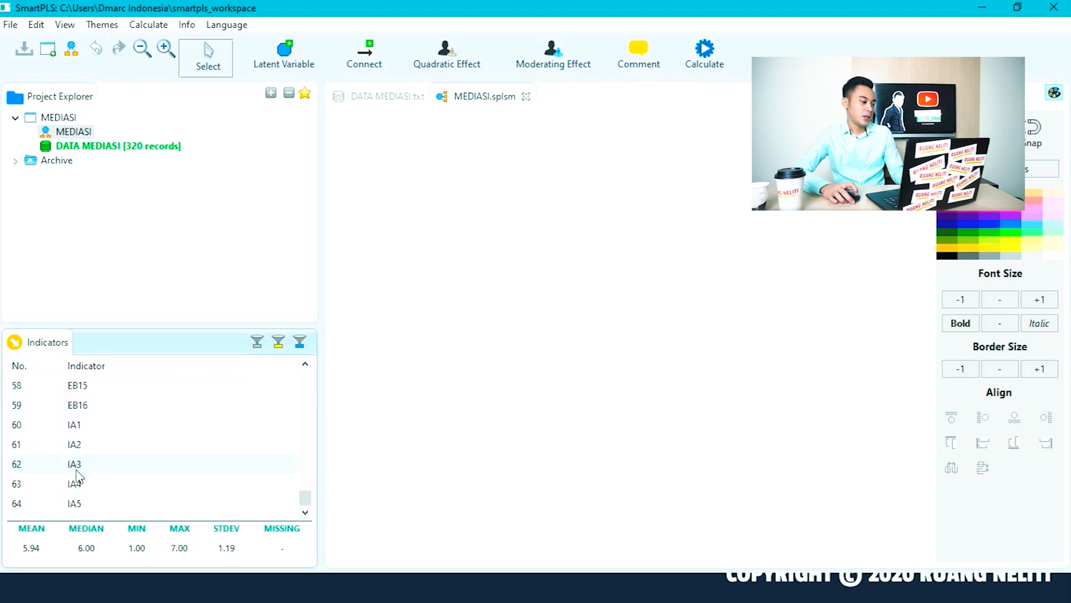
left_click(75, 405, "shift")
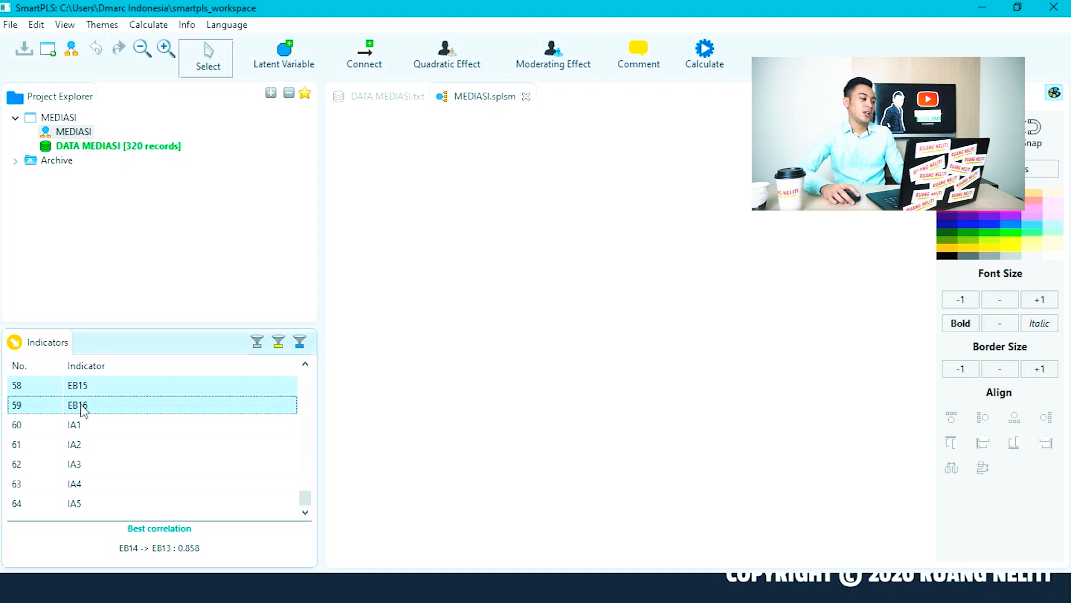
left_click(76, 427)
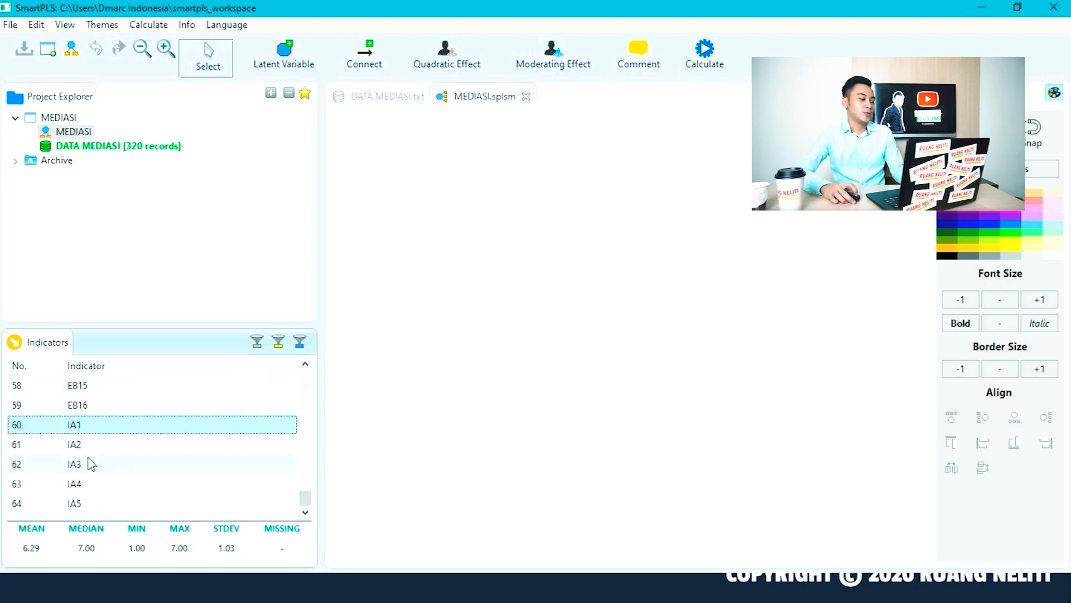
left_click(87, 505, "shift")
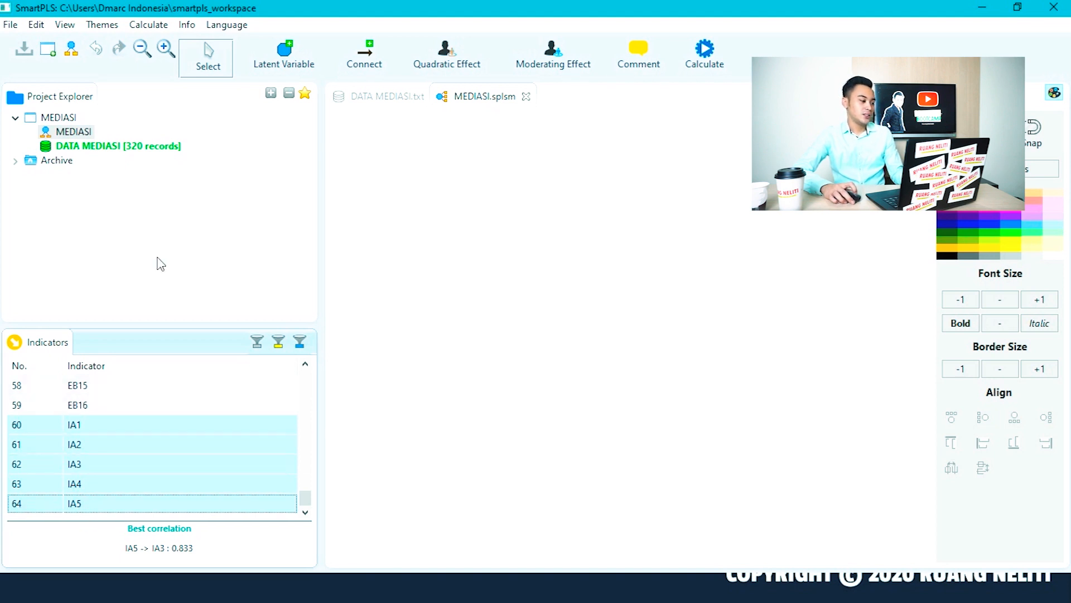
Create a latent variable on the empty canvas from the indicators PB1 to PB14
scroll(144, 437, "up", 19)
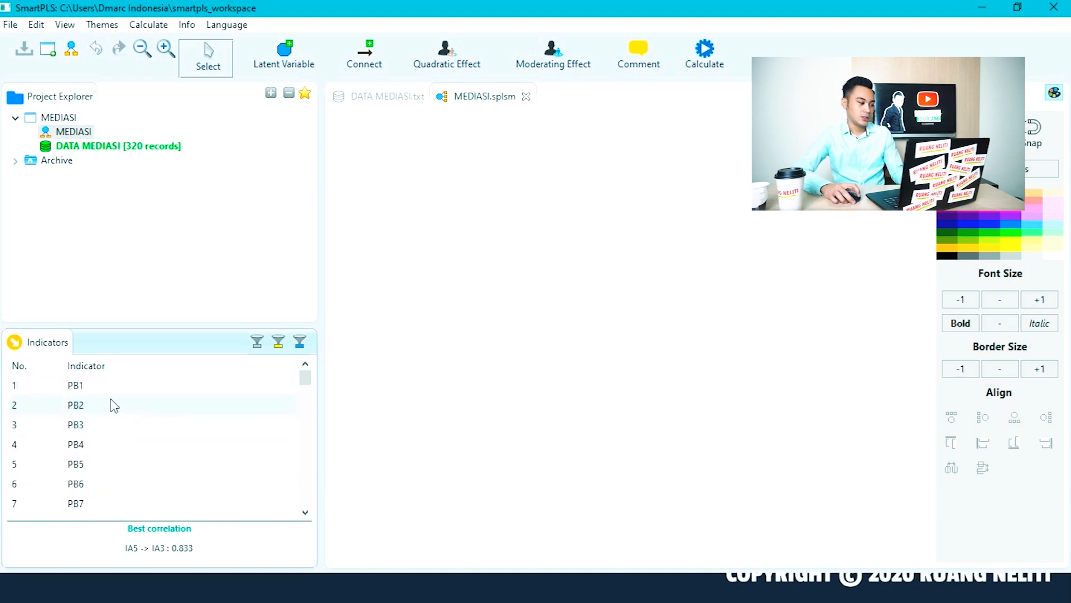
left_click(105, 392)
scroll(107, 419, "down", 4)
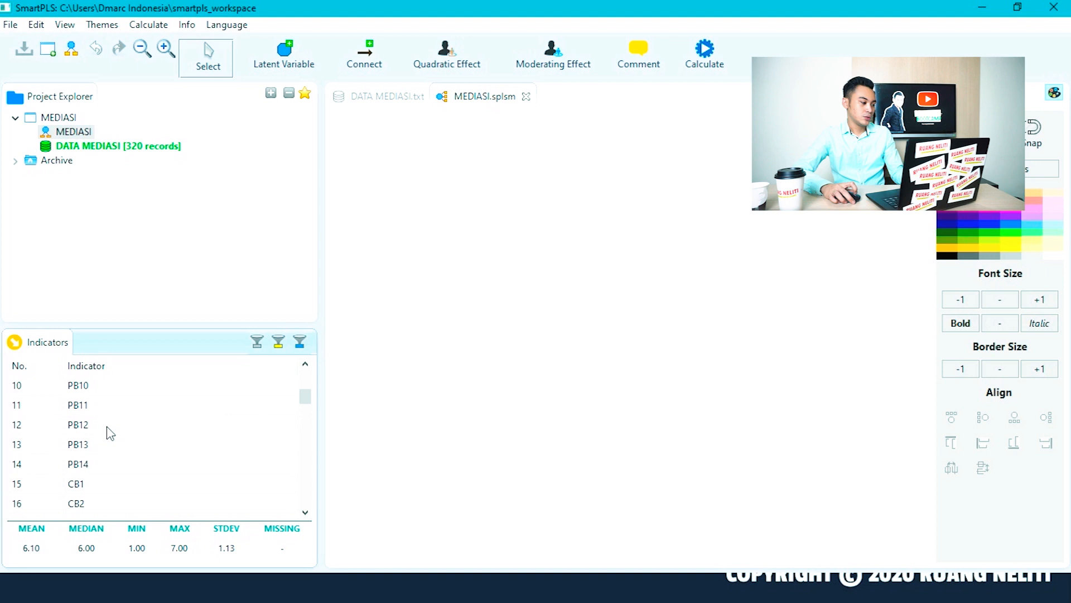
left_click(95, 413, "shift")
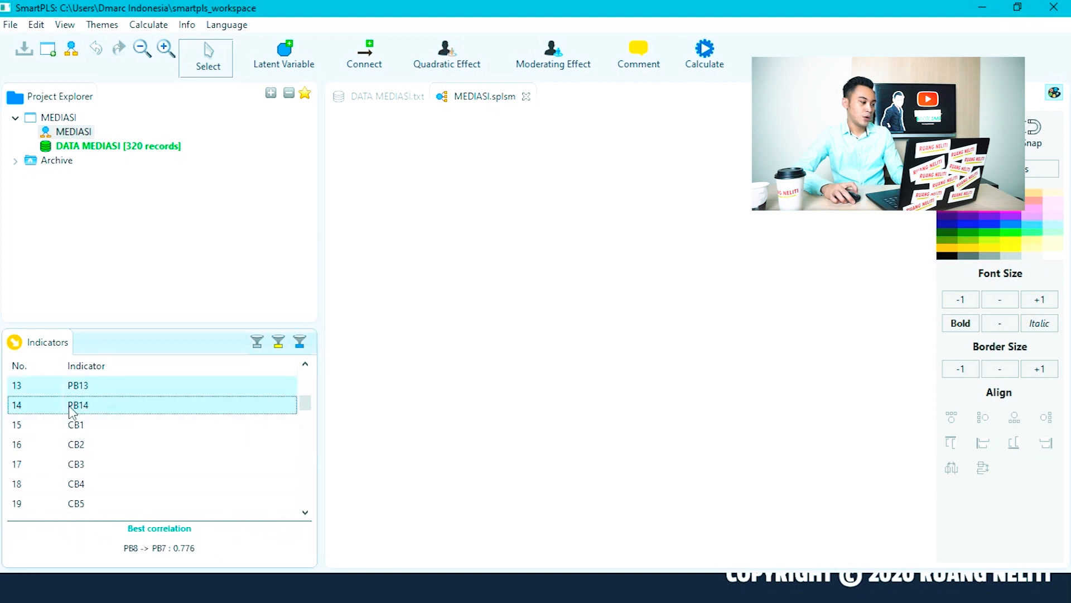
scroll(84, 414, "up", 3)
scroll(100, 417, "down", 2)
left_click_drag(101, 419, 473, 282)
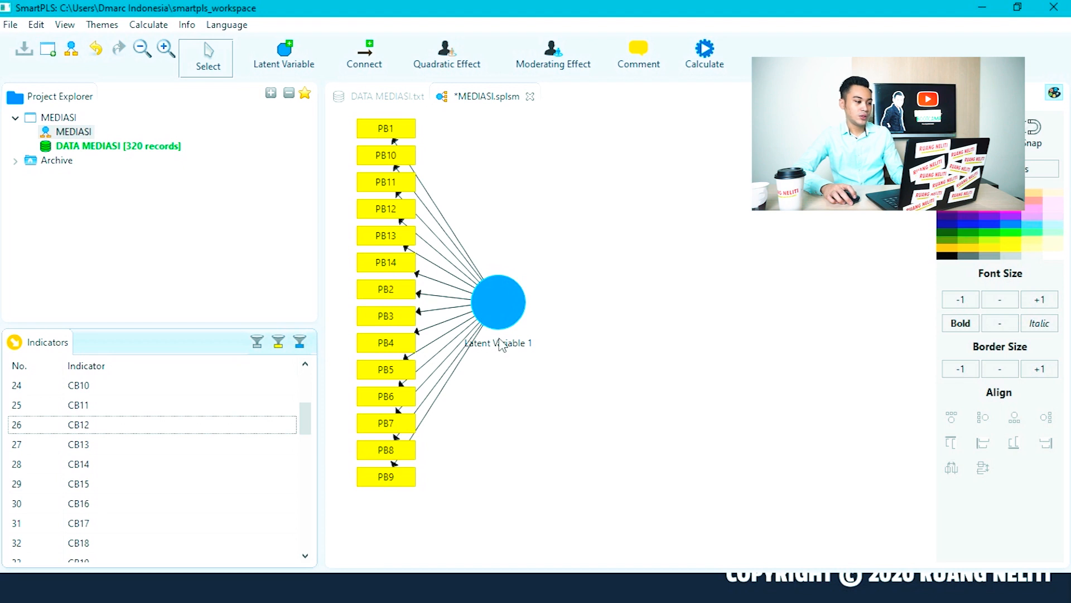
Rename the latent variable measured by the PB indicators as Product Brand
right_click(493, 309)
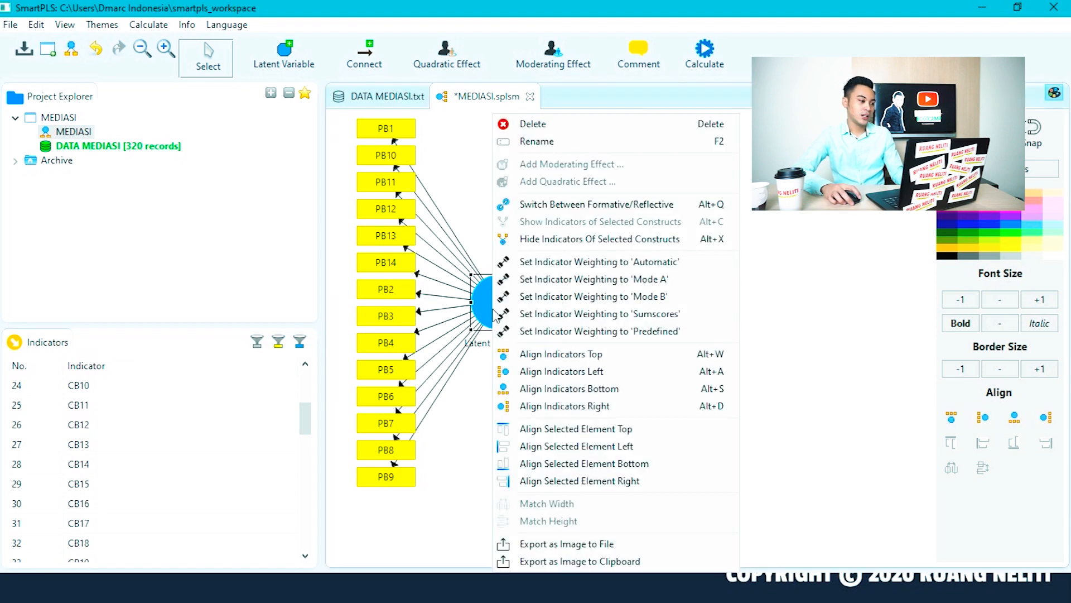
left_click(522, 146)
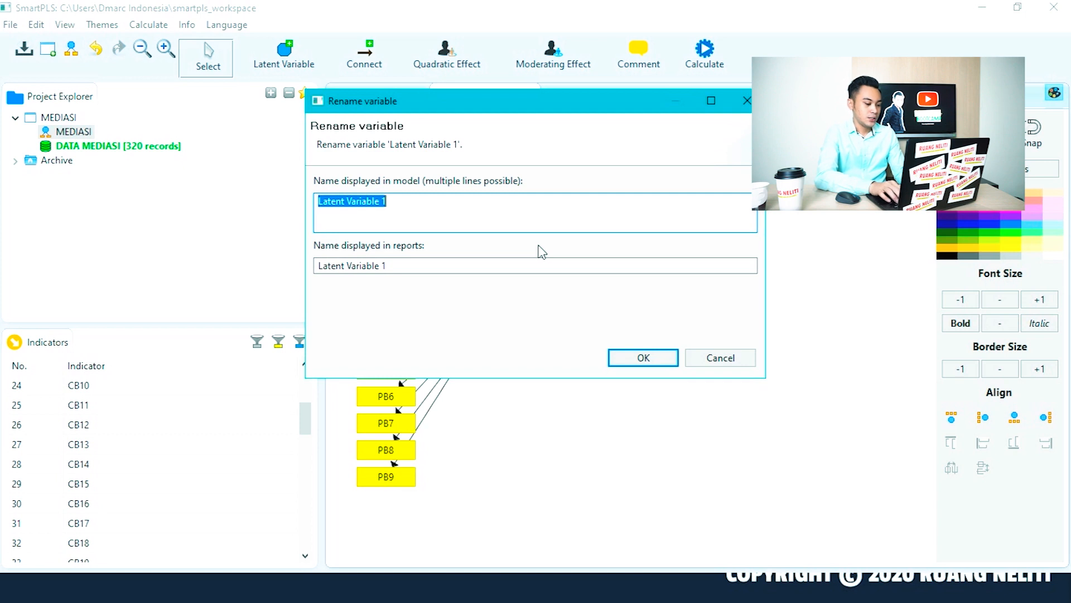
type("Pros")
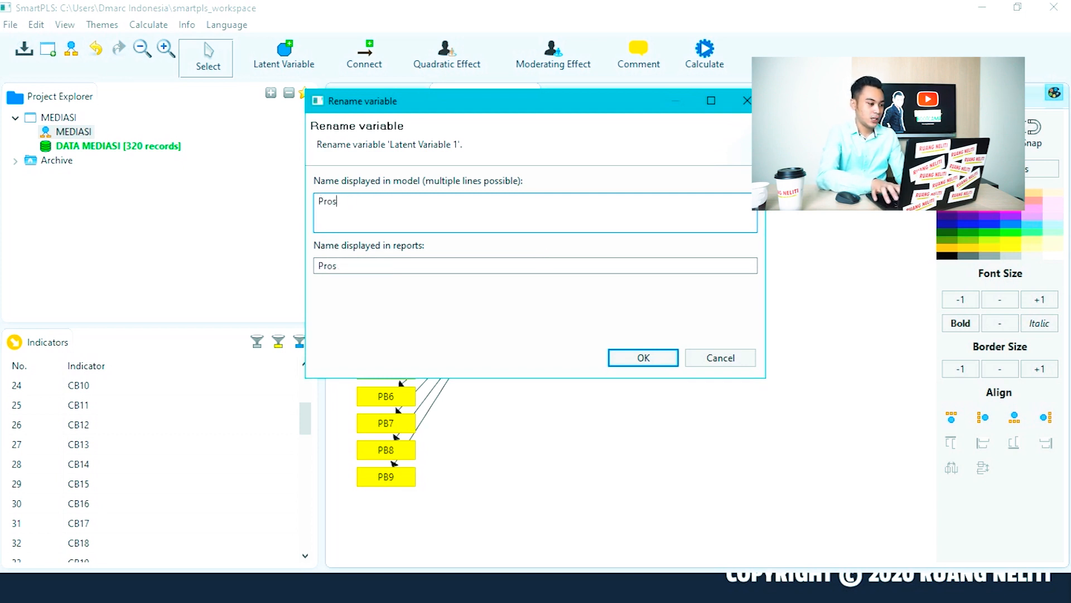
key("BackSpace")
type("duct Brand")
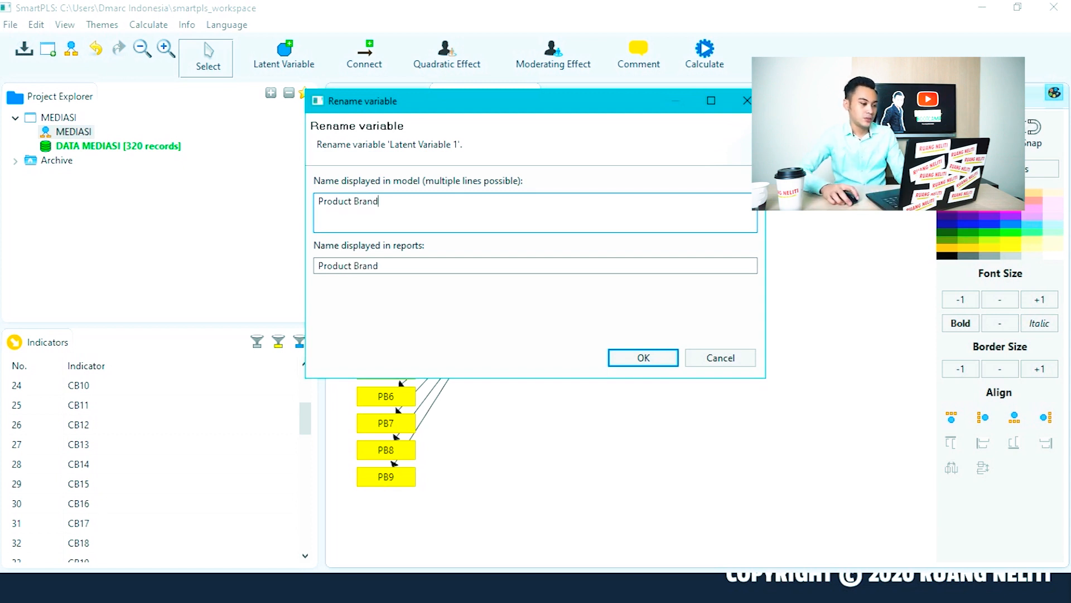
left_click(643, 358)
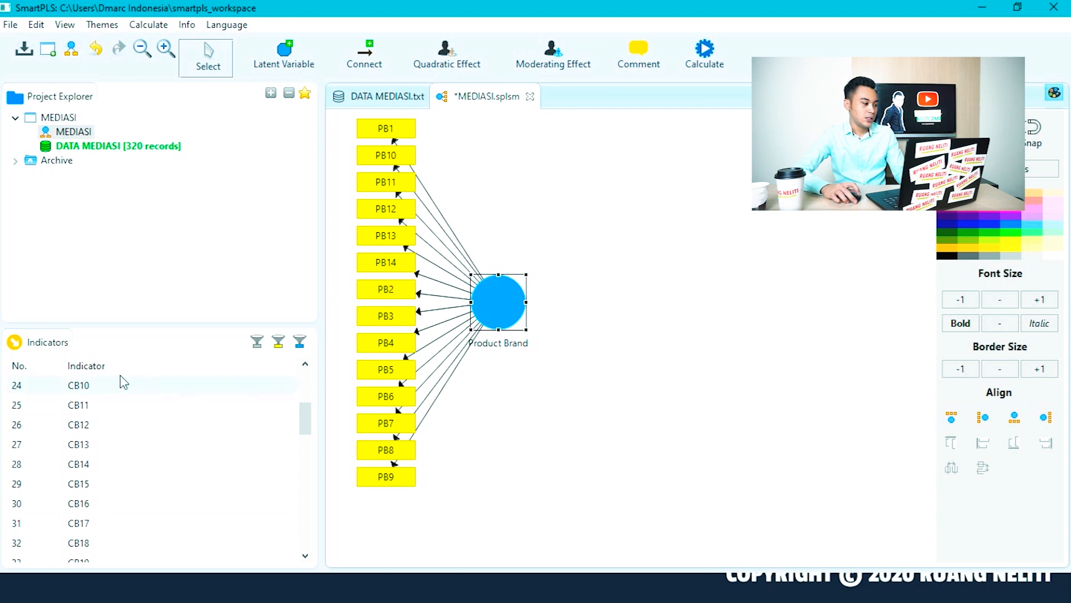
Create a second latent variable from the indicators CB1 to CB19, to the lower right of Product Brand
scroll(111, 385, "up", 3)
left_click(76, 388)
scroll(125, 439, "down", 2)
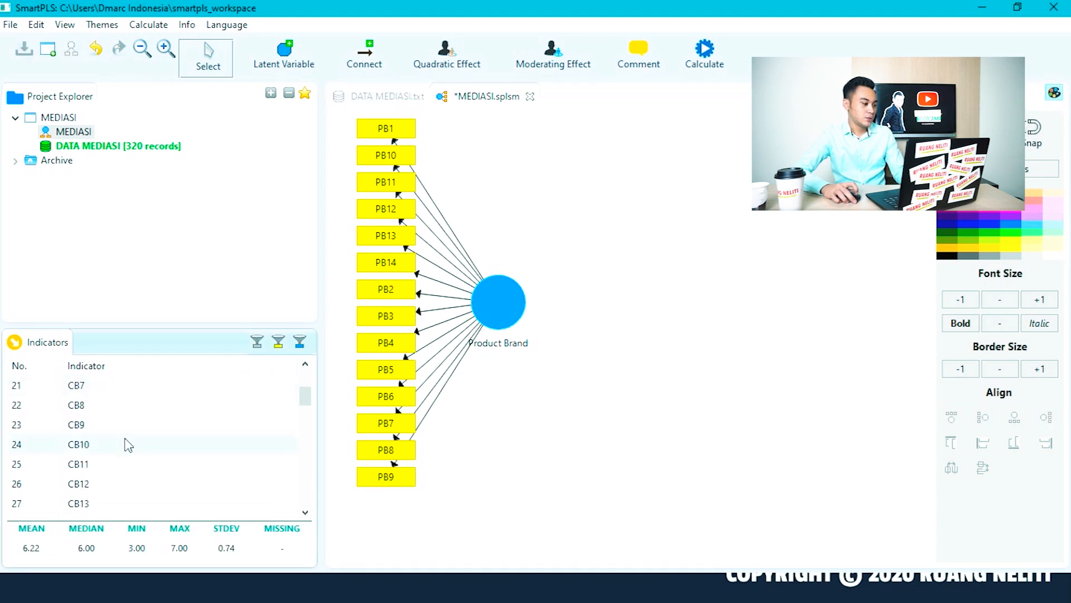
scroll(96, 480, "down", 3)
left_click(81, 446, "shift")
left_click_drag(80, 447, 674, 438)
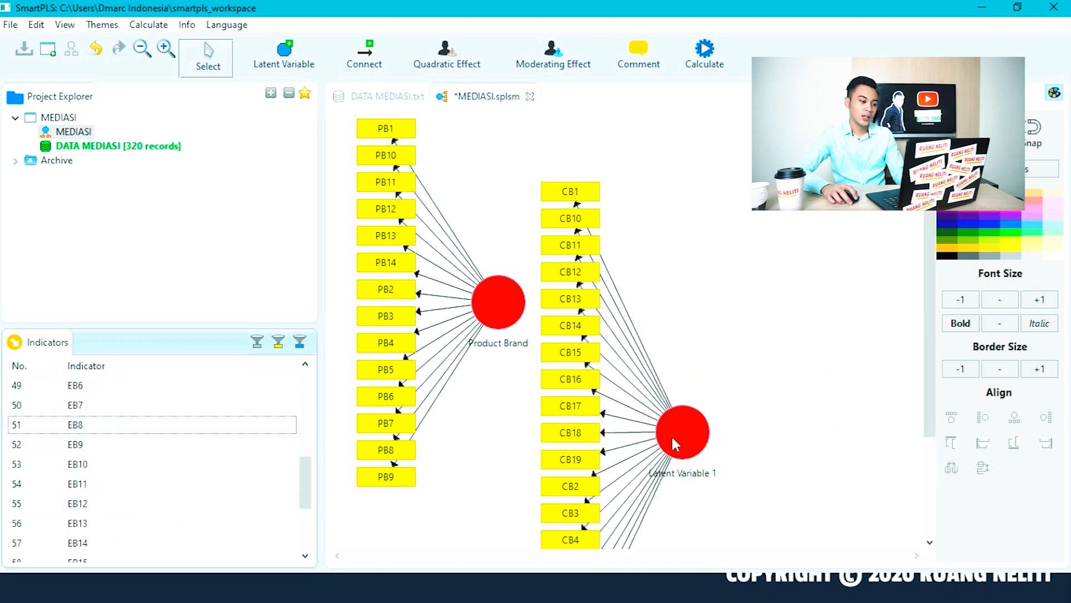
Rename the latent variable measured by the CB indicators as Corporate Brand
right_click(672, 434)
left_click(708, 142)
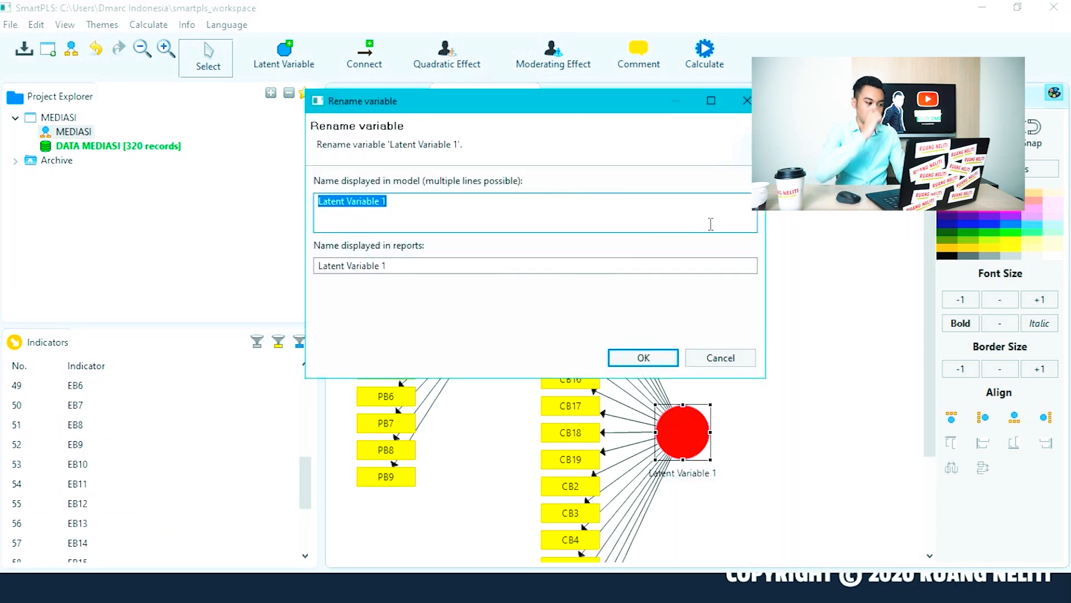
type("Corporate Brandi")
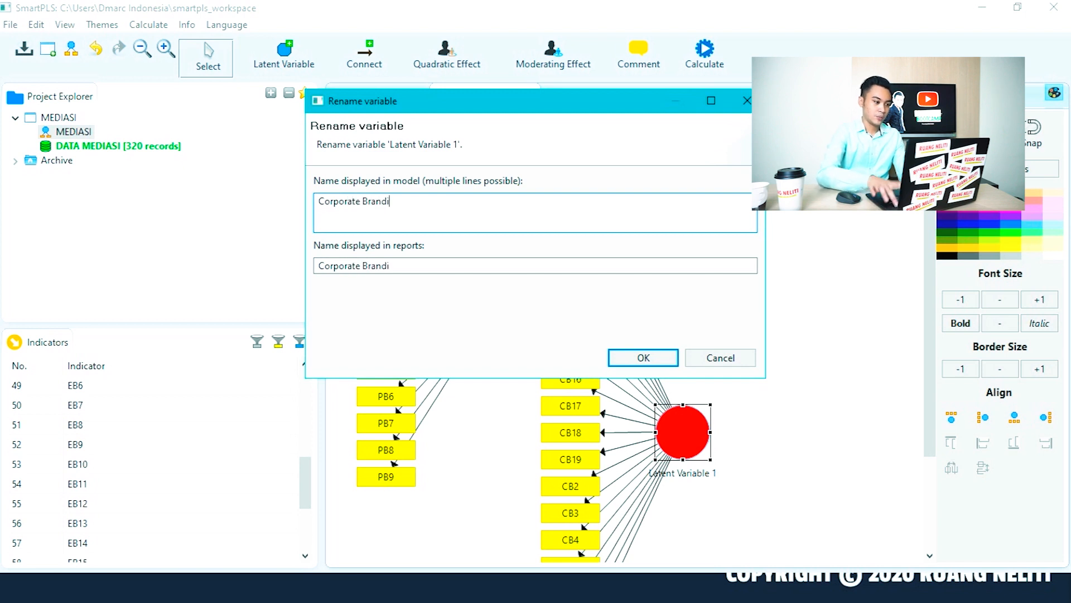
left_click(648, 357)
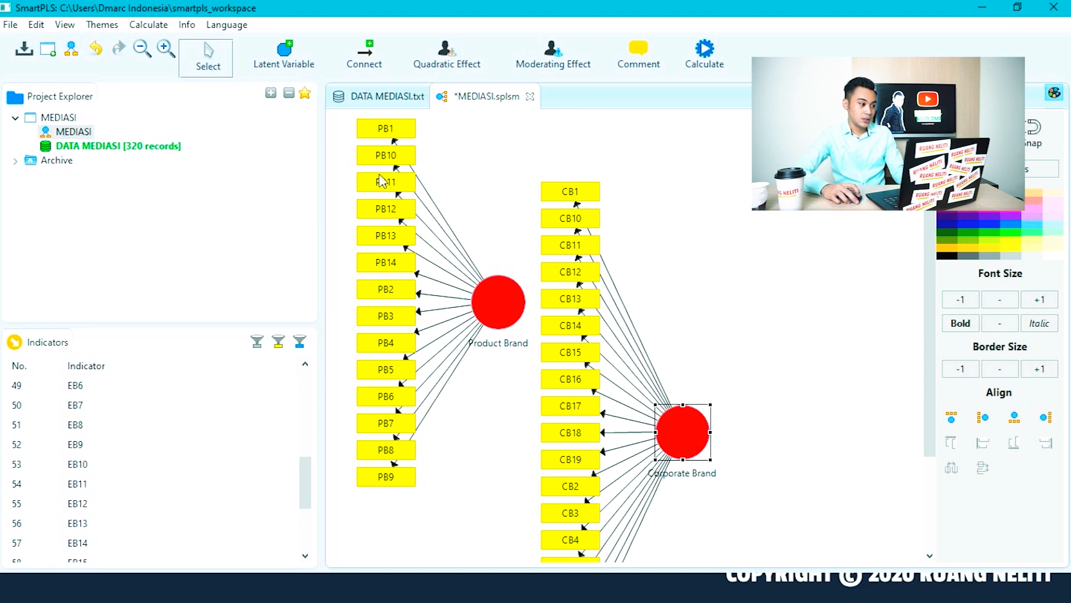
Hide the indicators of Product Brand and move the construct to the upper-left area of the canvas
right_click(491, 310)
left_click(551, 239)
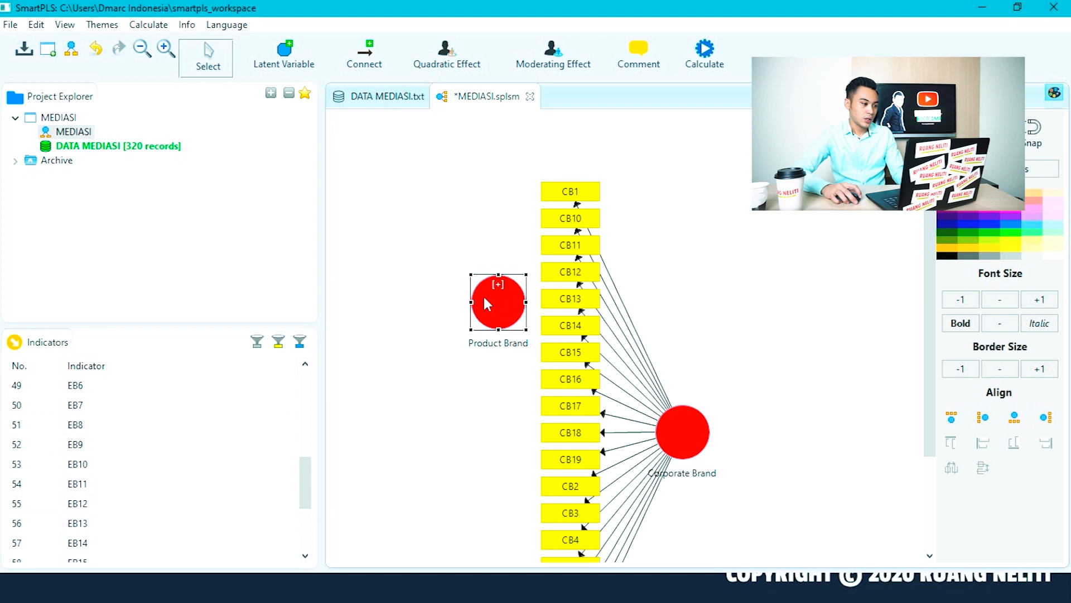
left_click_drag(487, 304, 421, 177)
Hide the indicators of Corporate Brand and move the construct up and left, closer to Product Brand
right_click(669, 424)
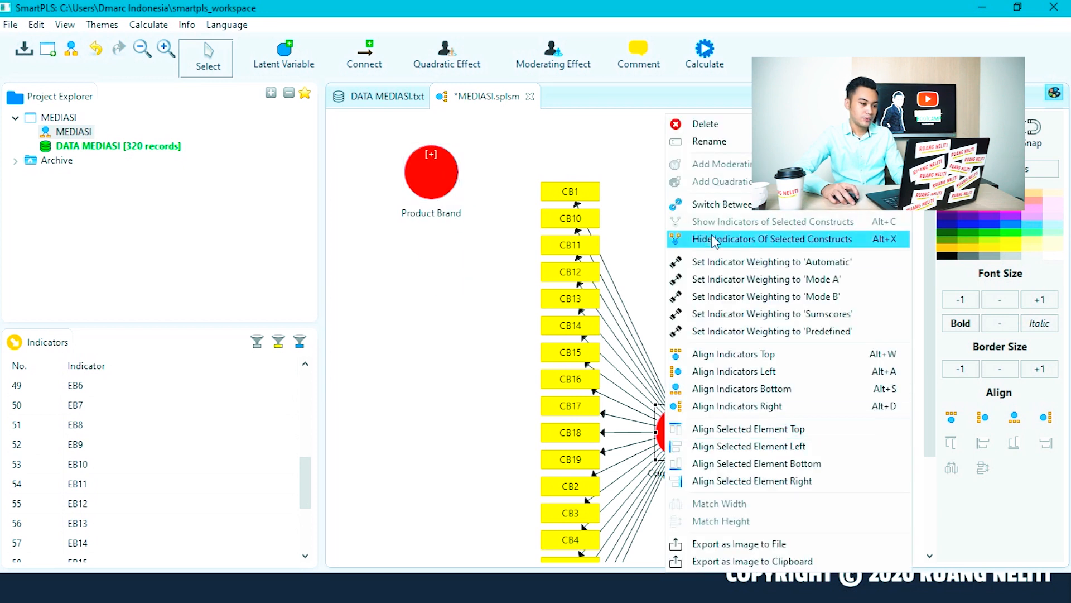
left_click(717, 237)
left_click_drag(680, 436, 558, 332)
left_click(537, 404)
Create a third latent variable from the indicators SMM1 to SMM10, to the lower left of Corporate Brand
scroll(69, 416, "up", 1)
scroll(69, 416, "up", 4)
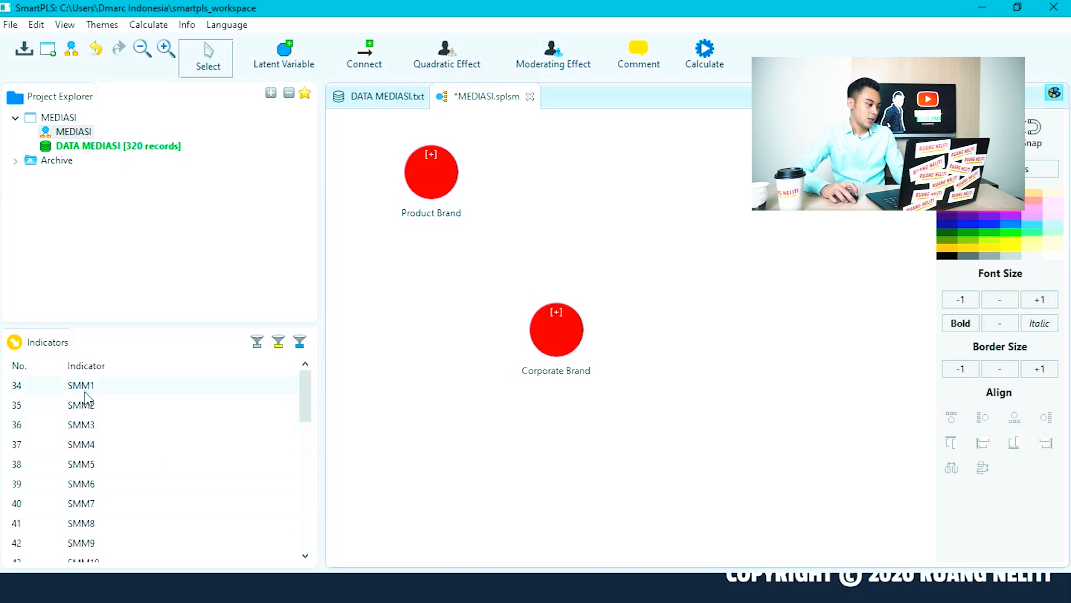
left_click(83, 391)
scroll(106, 498, "down", 2)
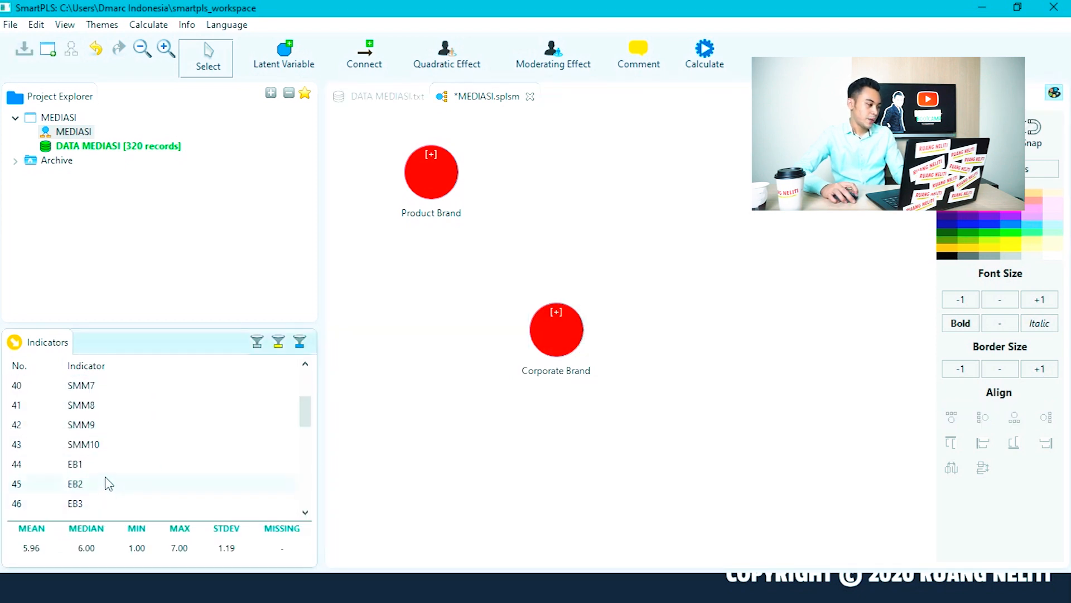
left_click(109, 446, "shift")
left_click_drag(110, 446, 425, 474)
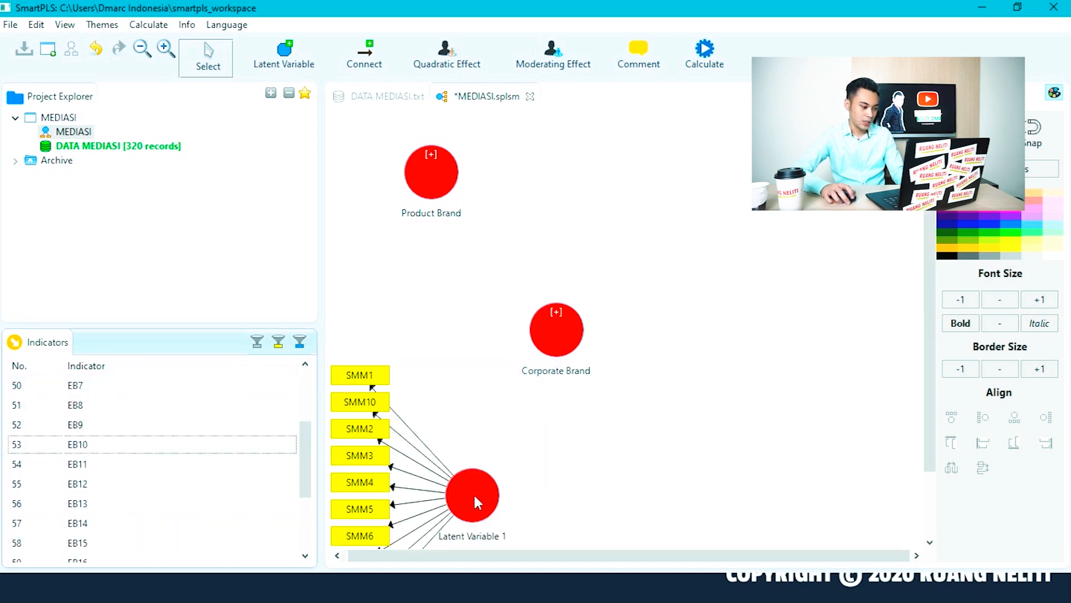
Rename the latent variable measured by the SMM indicators as Social Media Marketing
right_click(474, 500)
left_click(519, 70)
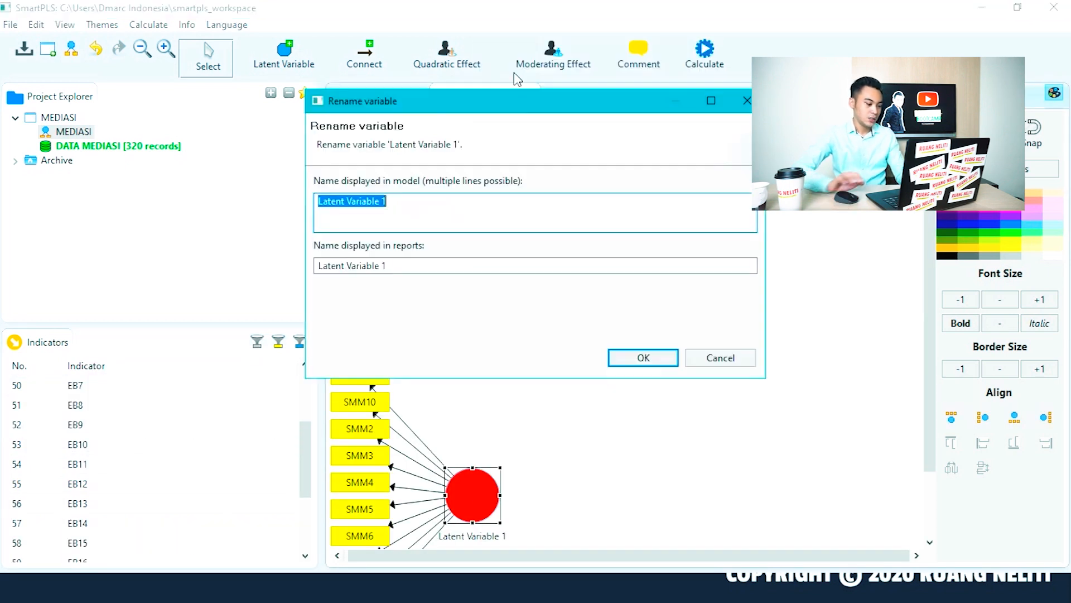
type("Spc")
type("ial MEdia Ma")
key("BackSpace")
key("BackSpace")
key("BackSpace")
type("Marketing")
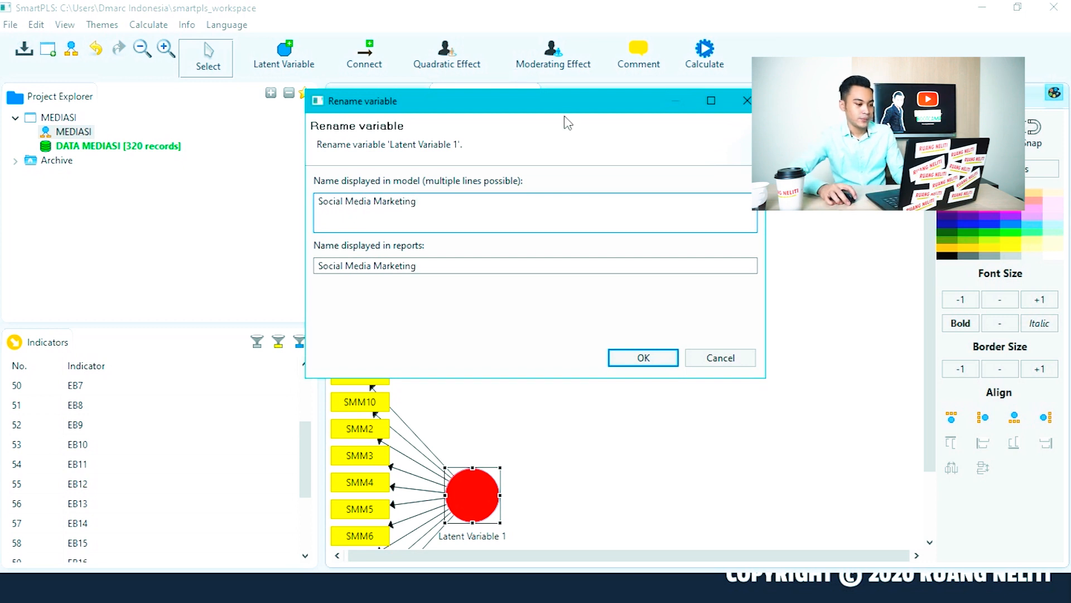
left_click(666, 357)
Hide the indicators of Social Media Marketing and move the construct up and left, beneath Product Brand
right_click(459, 501)
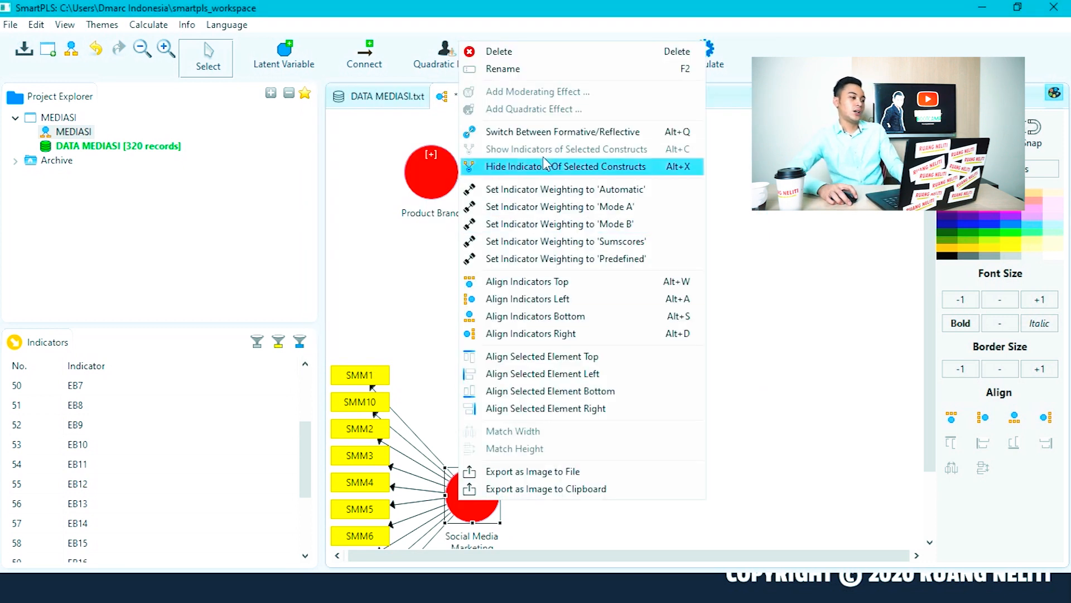
left_click(550, 167)
left_click_drag(483, 527, 428, 487)
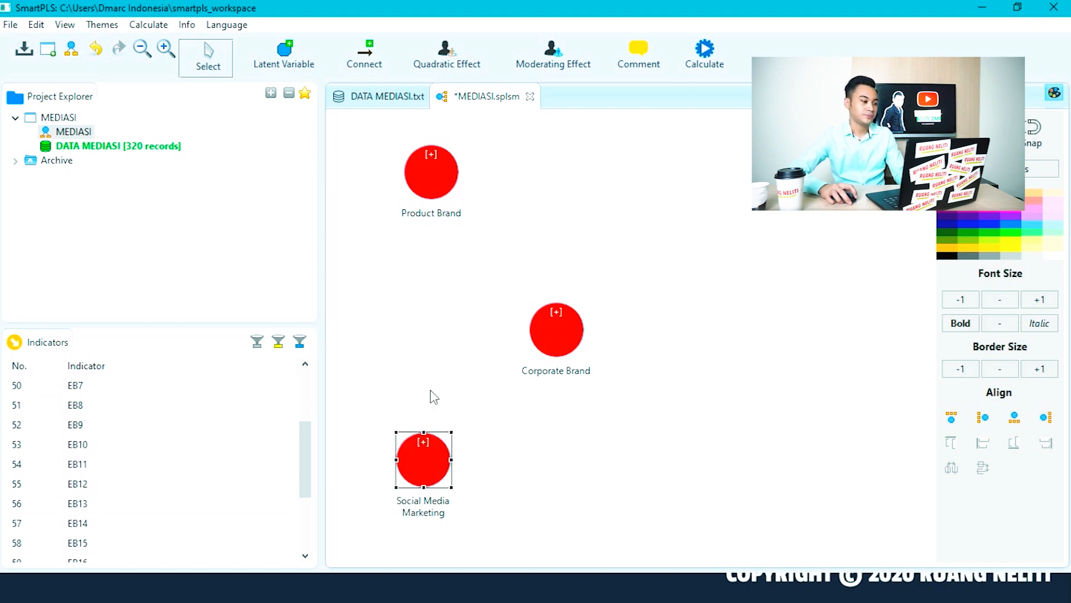
Left-align Social Media Marketing with Product Brand and move Corporate Brand slightly up, midway between them
left_click(437, 178, "shift")
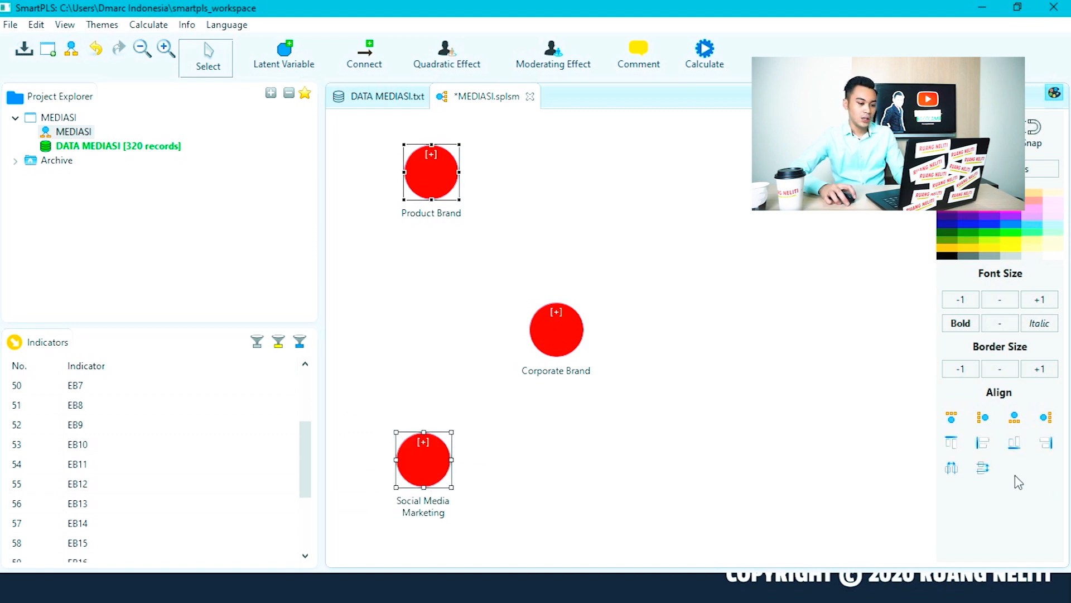
left_click(983, 443)
left_click(680, 444)
left_click_drag(565, 327, 565, 309)
Create a fourth latent variable from the indicators EB1 to EB16, to the right of Corporate Brand
scroll(134, 423, "up", 1)
scroll(134, 423, "up", 1)
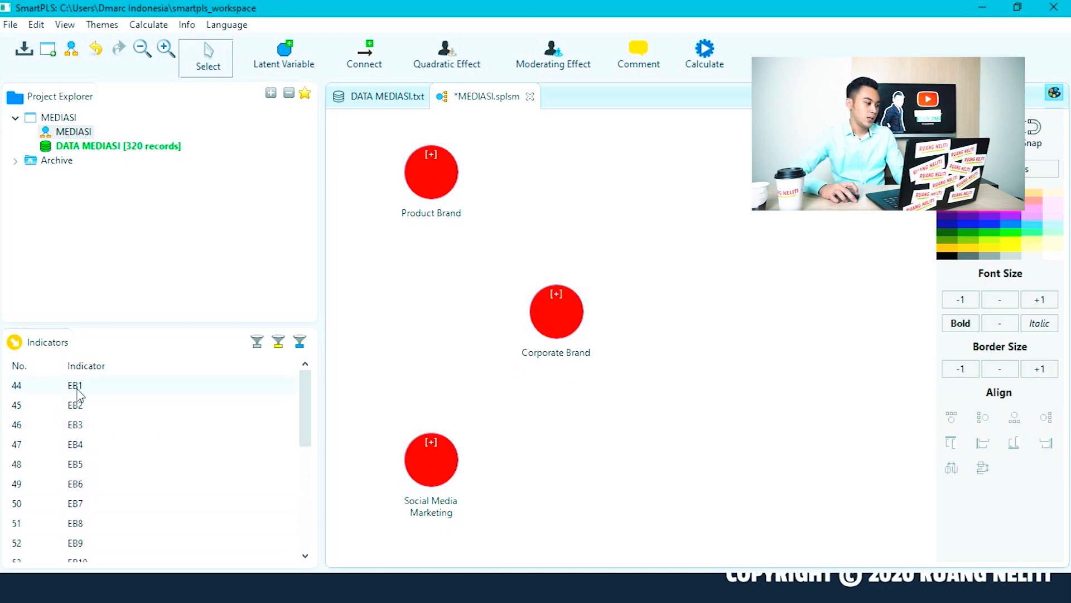
left_click(77, 387)
scroll(85, 407, "down", 4)
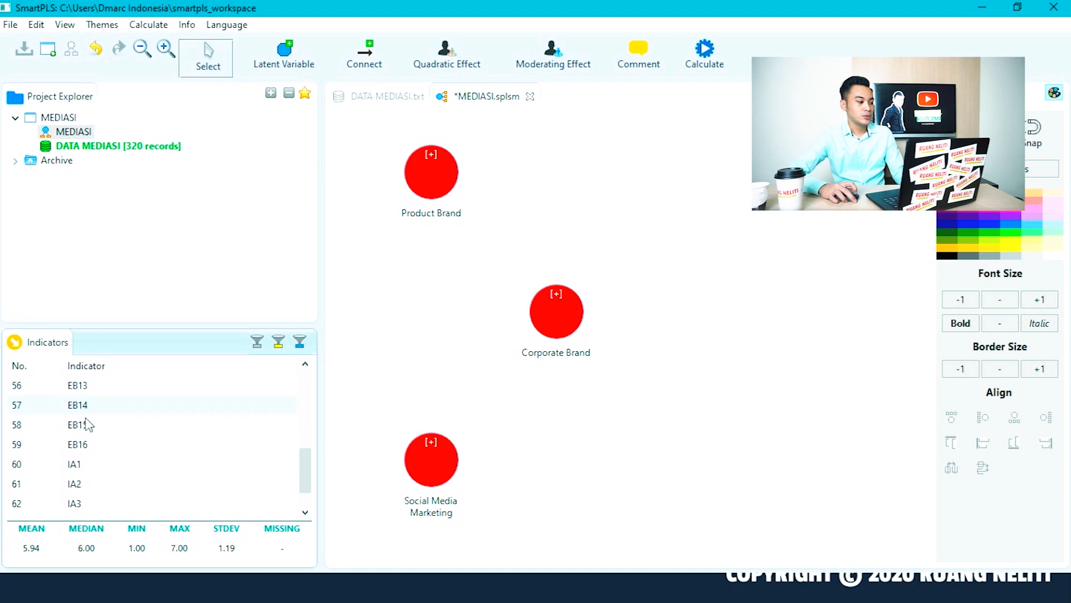
left_click_drag(103, 452, 776, 334)
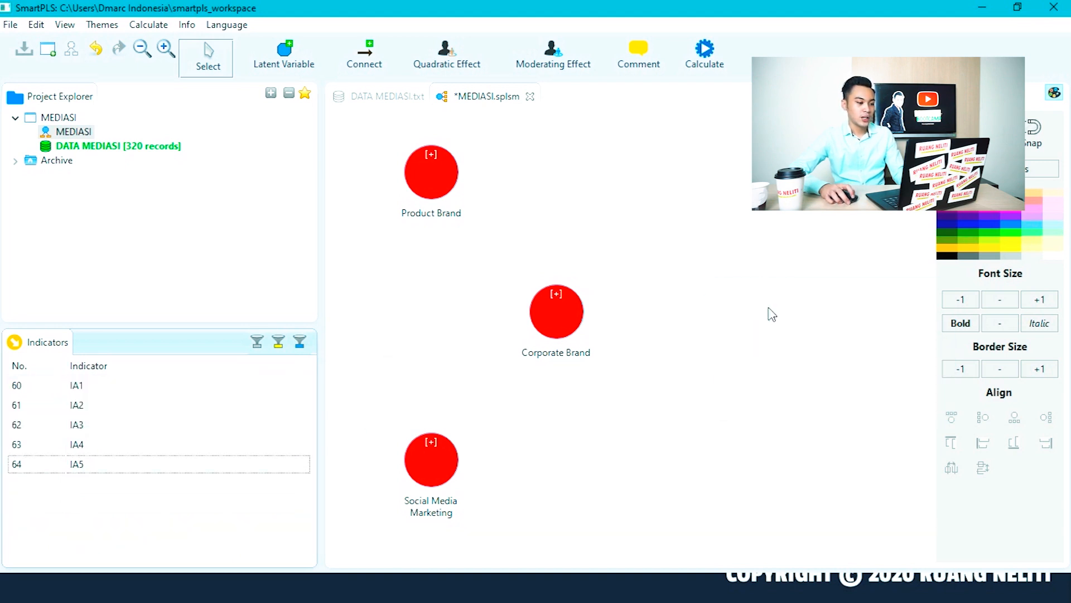
Rename the latent variable measured by the EB indicators as Employer Branding
right_click(791, 337)
key("F2")
type("Employer")
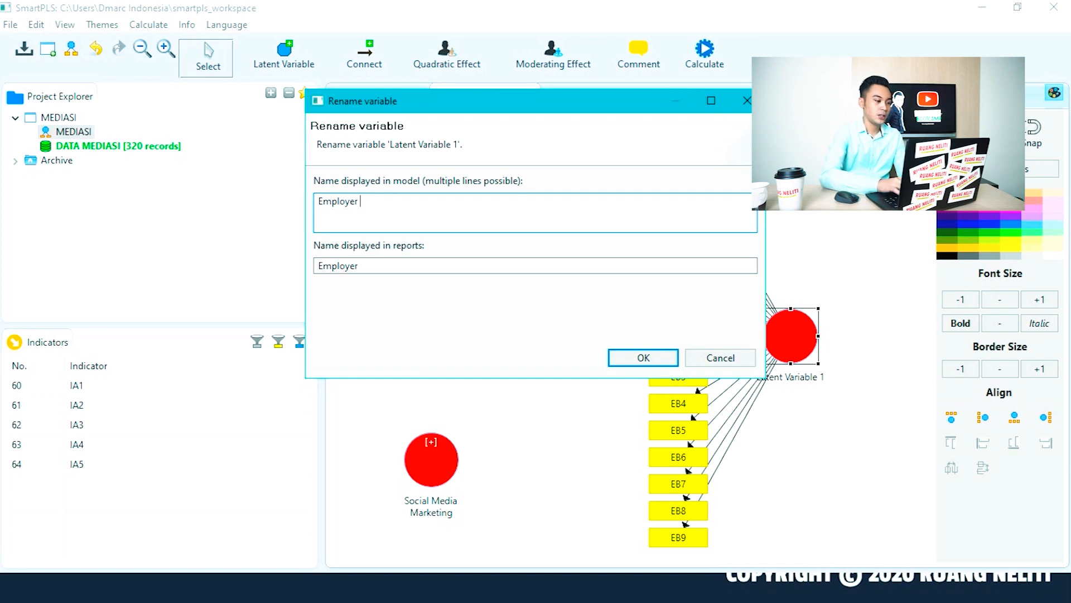
type(" Bradn")
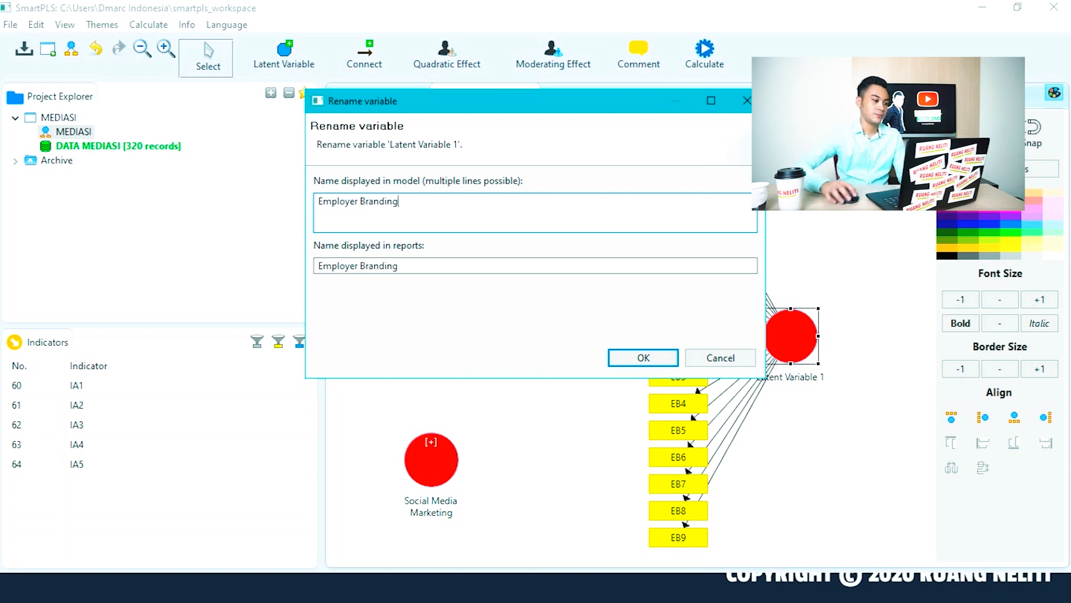
left_click(642, 358)
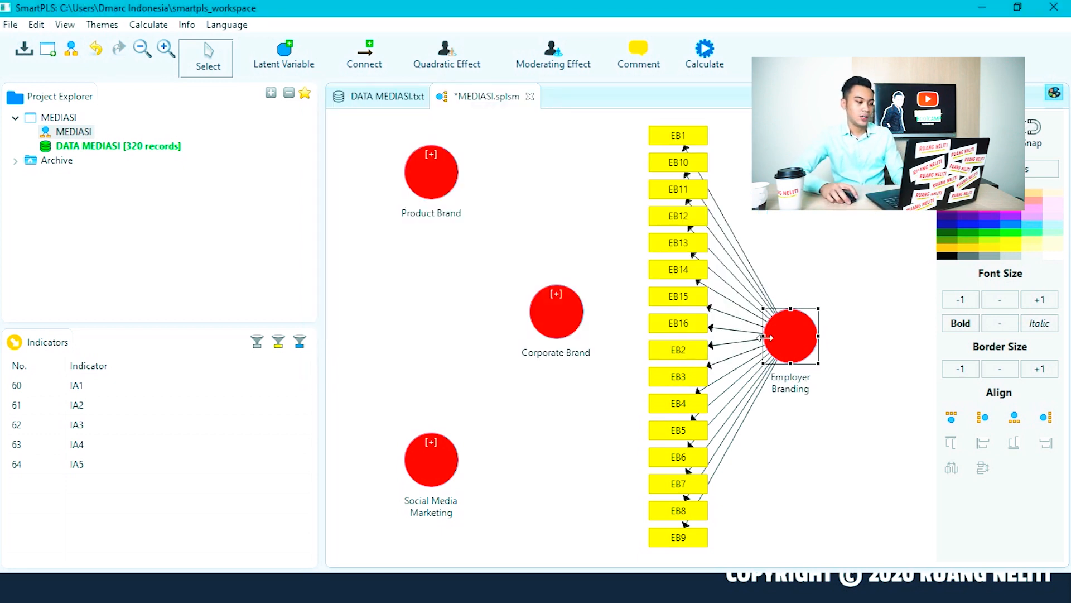
Hide the indicators of Employer Branding and move the construct left, level with Corporate Brand
right_click(802, 349)
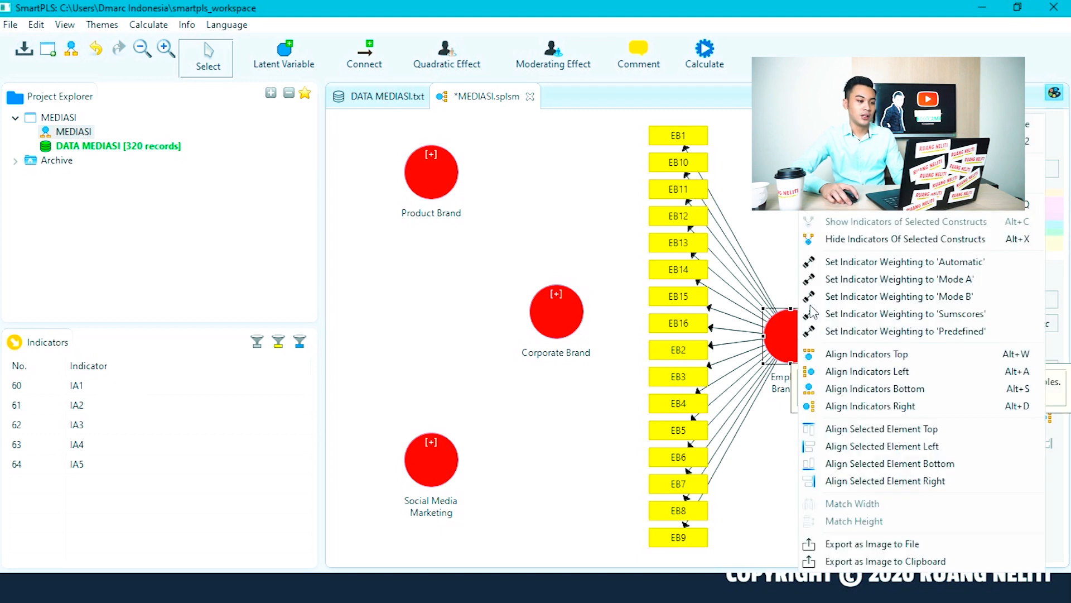
left_click(842, 245)
mouse_move(699, 328)
left_mouse_down()
mouse_move(735, 327)
mouse_move(716, 321)
left_mouse_up()
Move Corporate Brand further left, keeping it level with Employer Branding
left_click(543, 315, "ctrl")
left_click_drag(543, 316, 529, 363)
left_click(540, 413)
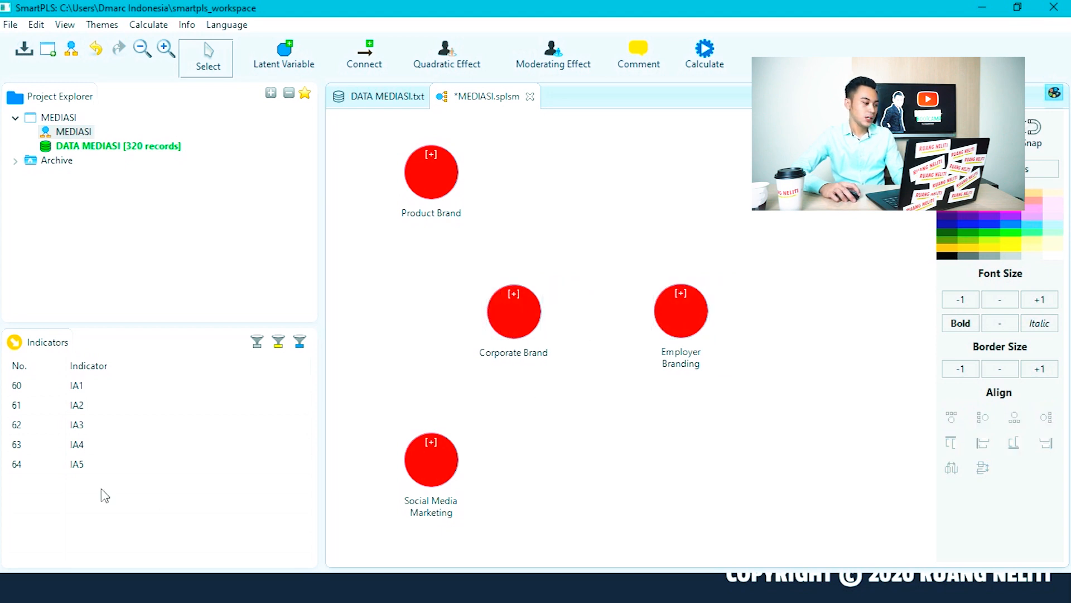
Create a fifth latent variable from the indicators IA1 to IA5, to the right of Employer Branding
left_click(50, 385)
left_click(81, 464, "shift")
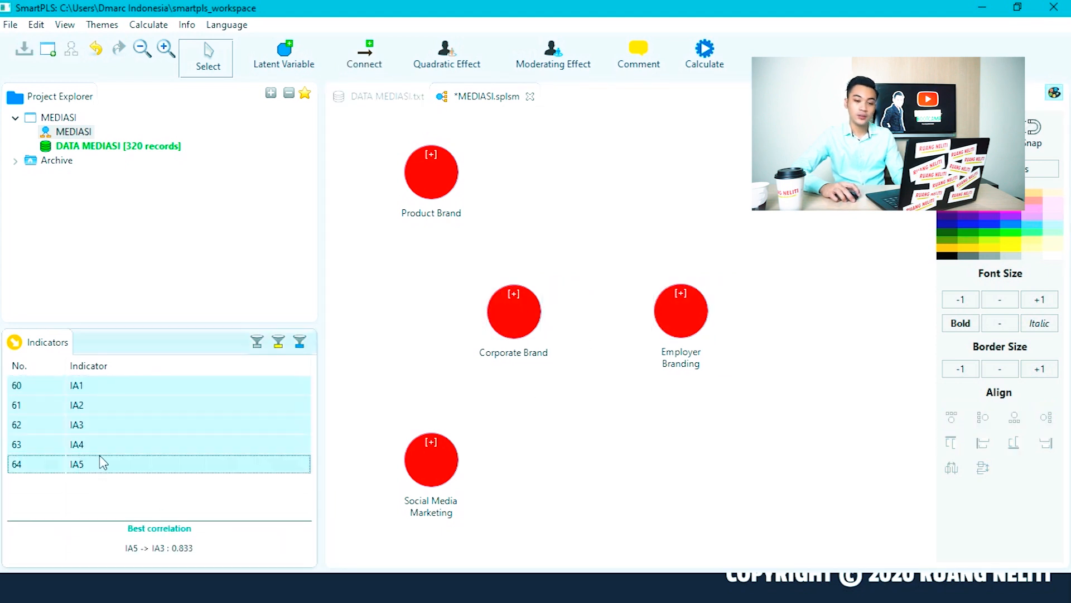
left_click_drag(81, 424, 811, 333)
Rename the latent variable measured by the IA indicators as Intention to Apply
right_click(819, 336)
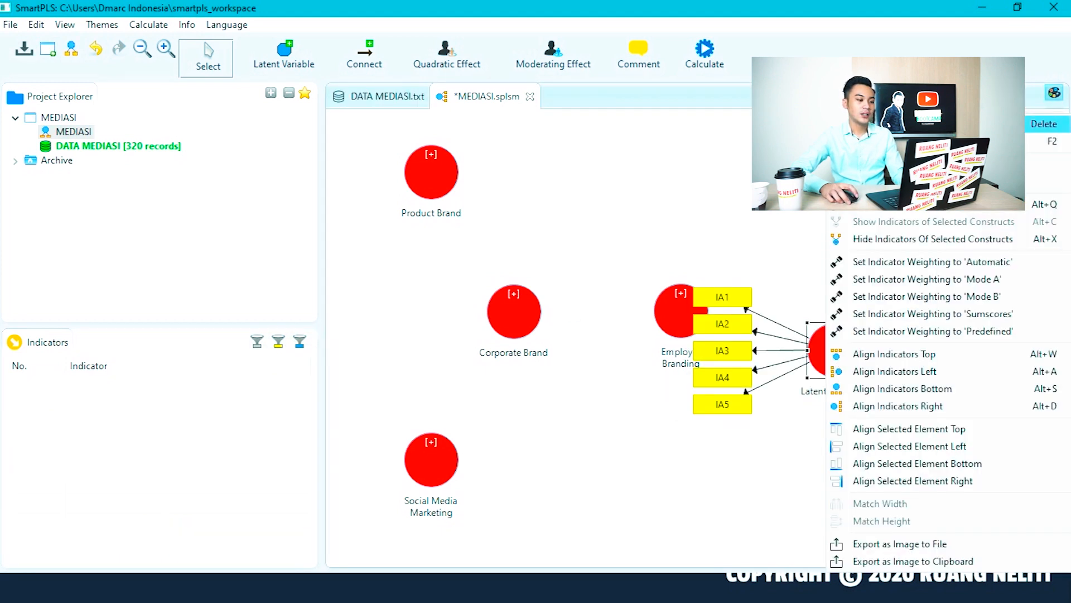
left_click(948, 140)
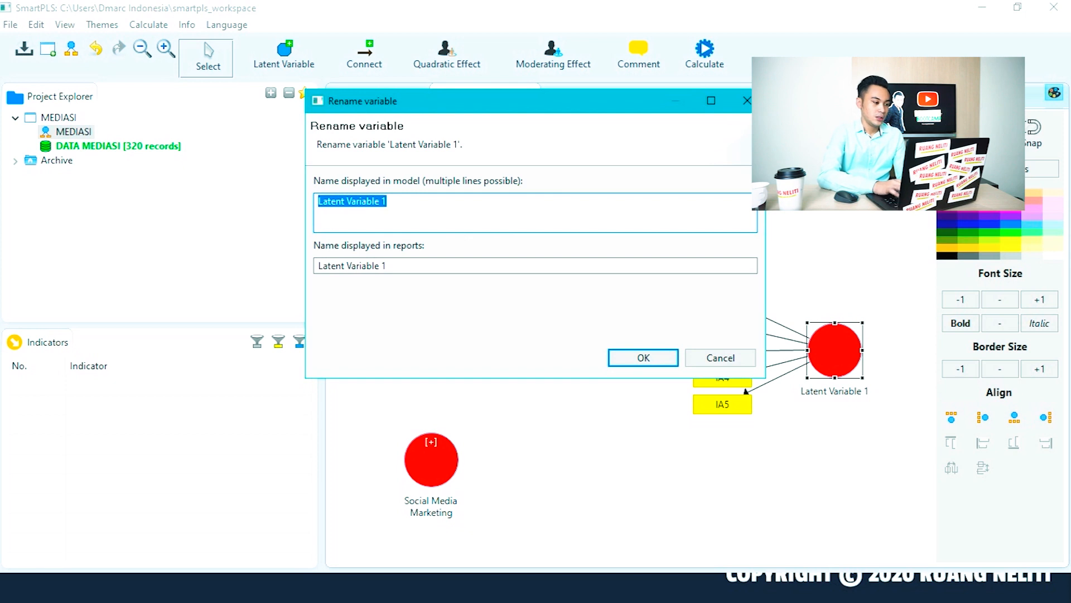
type("Intention to Apply")
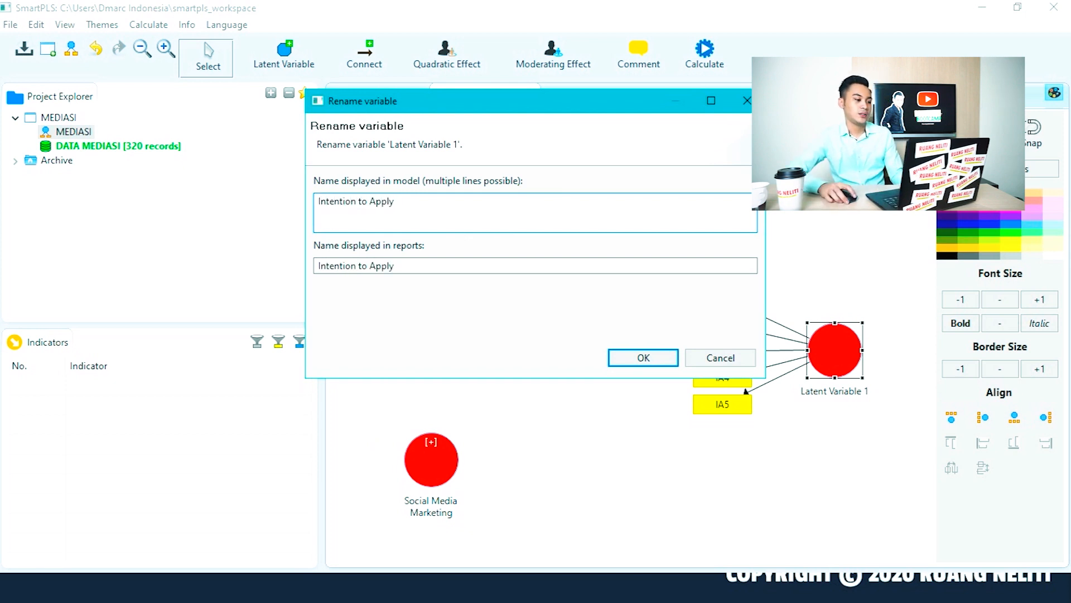
left_click(642, 357)
Hide the indicators of Intention to Apply and move the construct up, roughly level with Employer Branding
right_click(817, 360)
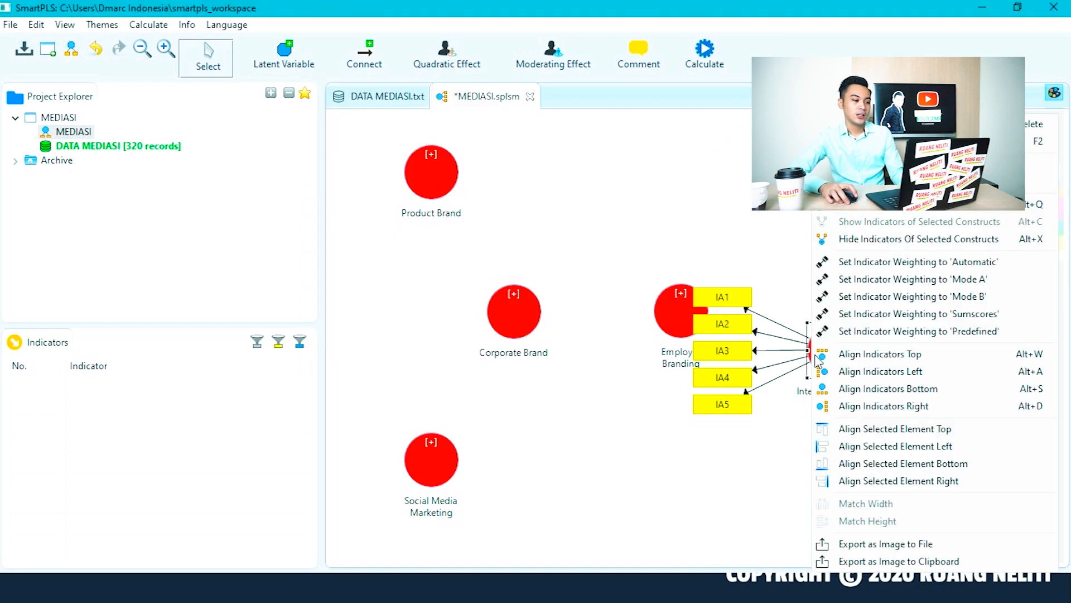
left_click(844, 240)
right_click(834, 362)
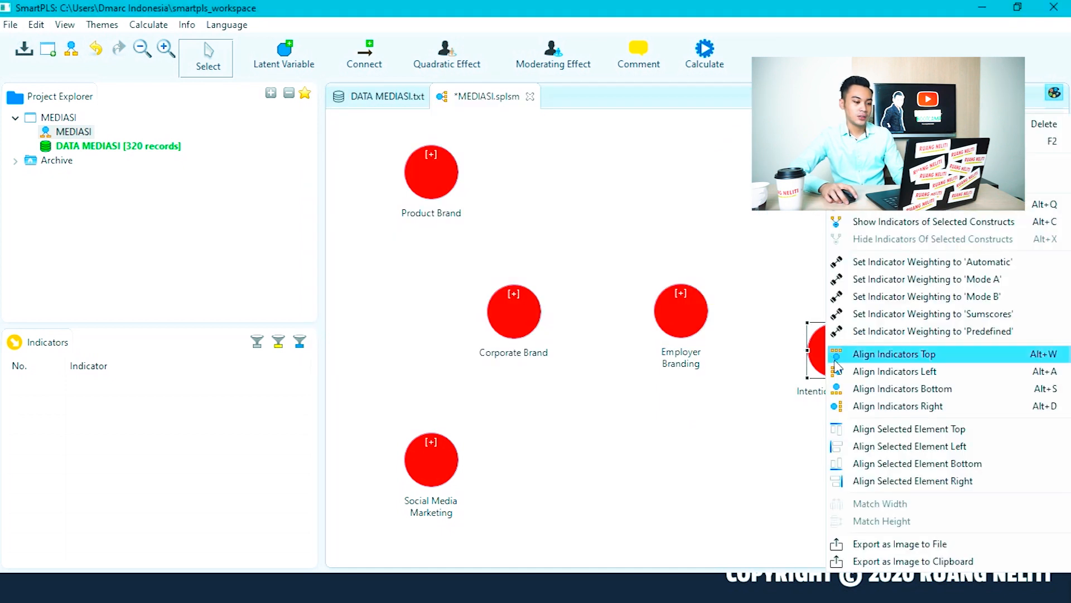
left_click(837, 407)
left_click_drag(825, 343, 833, 330)
left_click(829, 409)
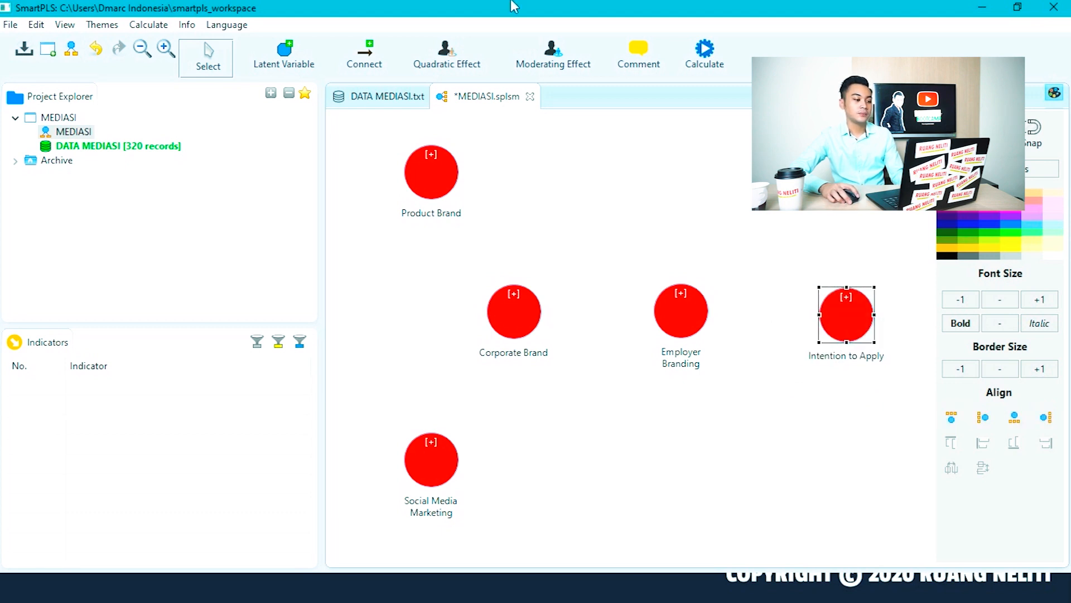
End the PowerPoint slide show and place the SmartPLS window side by side with the hypothesis model slide
left_click_drag(513, 7, 1, 23)
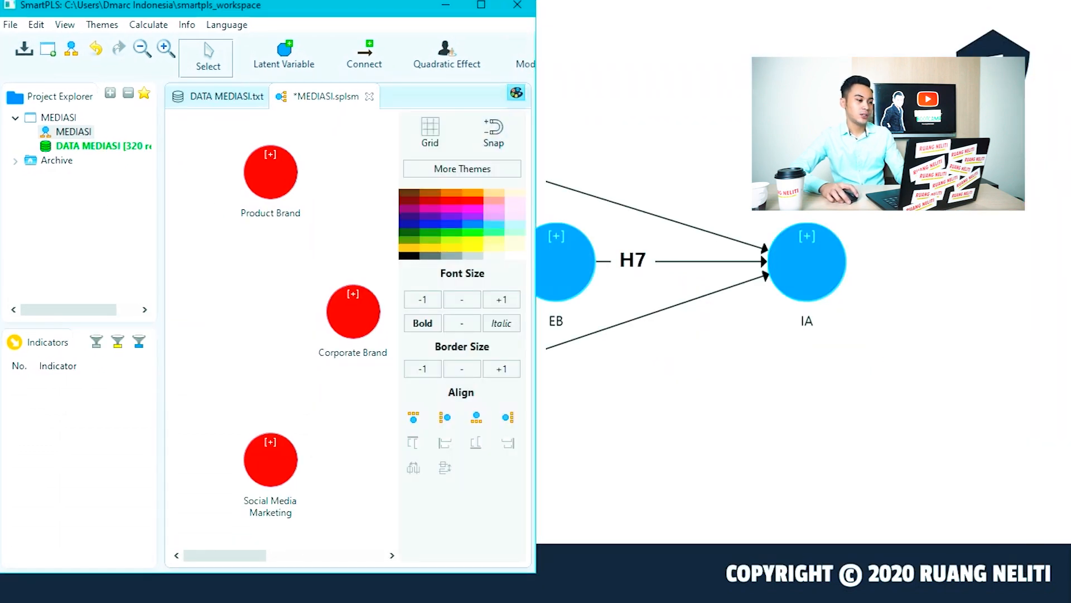
key("alt+Tab")
key("Escape")
left_click_drag(498, 24, 1069, 23)
Narrow the Project Explorer area and widen the SmartPLS window to give the model more room beside the slide
left_click(124, 170)
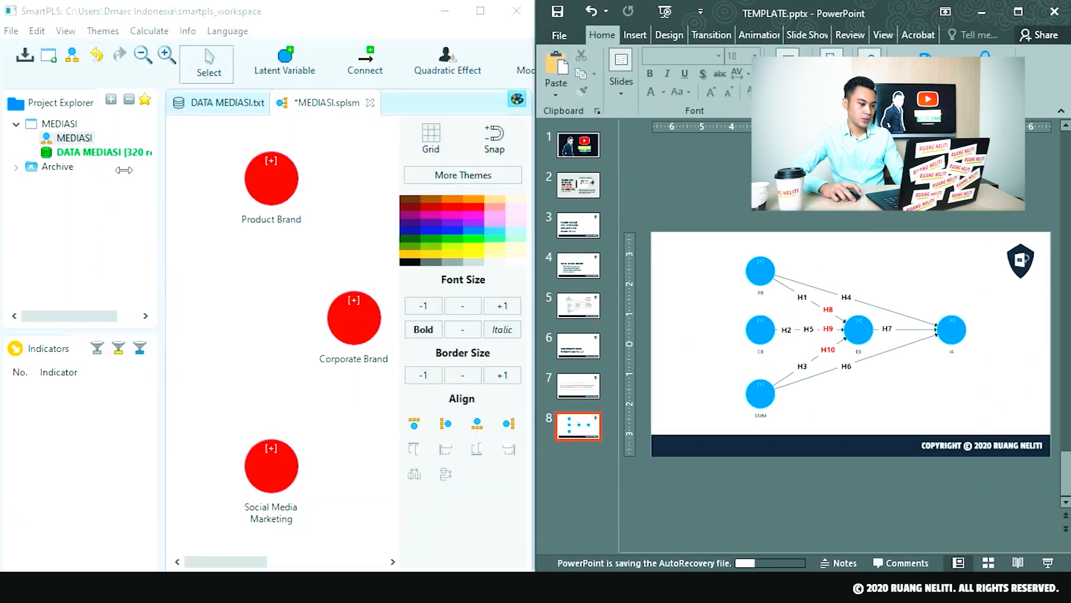
left_click_drag(157, 160, 122, 162)
left_click_drag(550, 201, 635, 202)
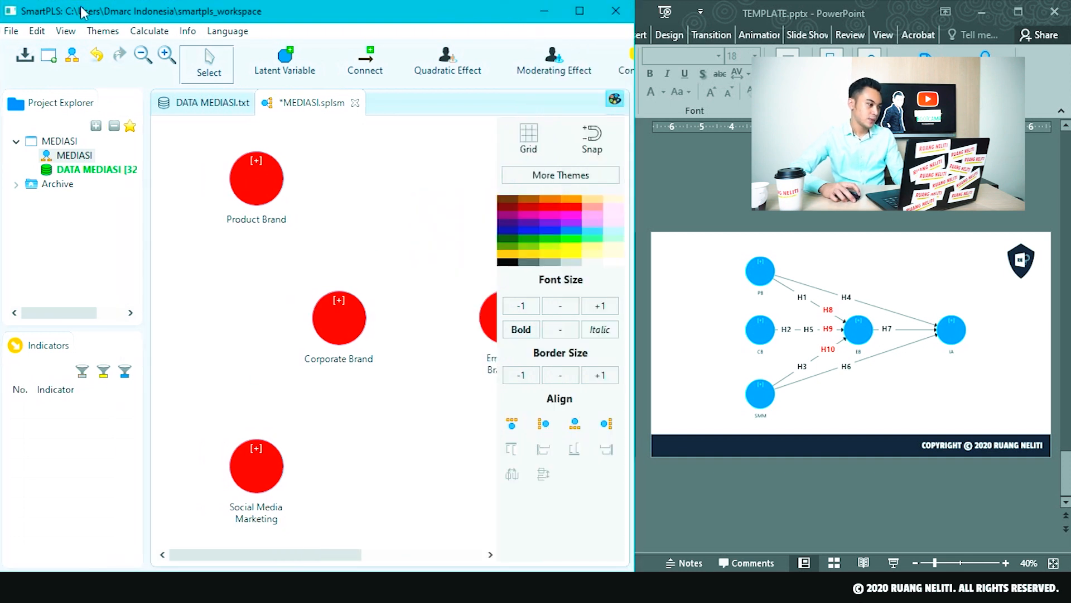
Connect Product Brand, Corporate Brand and Social Media Marketing each to Employer Branding with a path arrow
left_click(364, 71)
left_click_drag(270, 556, 295, 557)
mouse_move(215, 185)
left_mouse_down()
mouse_move(280, 337)
mouse_move(308, 344)
mouse_move(437, 312)
mouse_move(463, 323)
left_mouse_up()
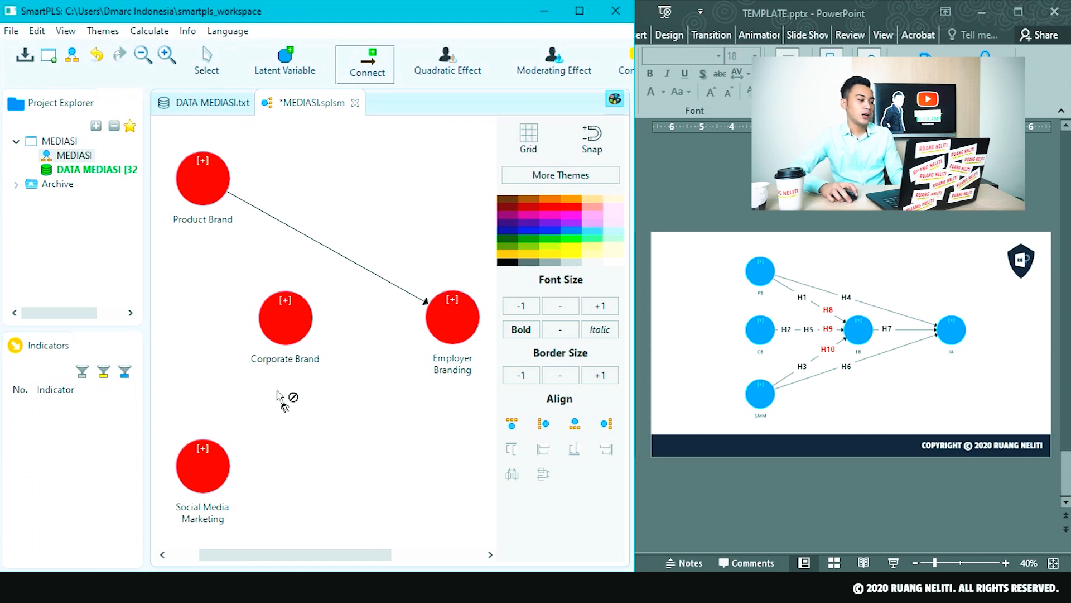
left_click_drag(299, 335, 441, 325)
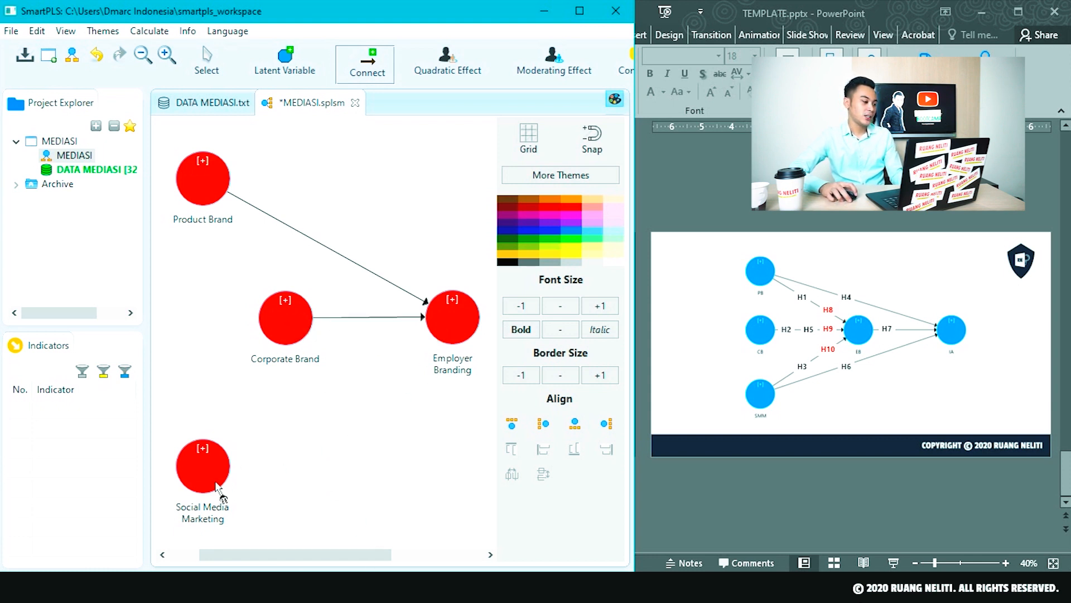
left_click_drag(214, 480, 473, 355)
left_click(466, 340)
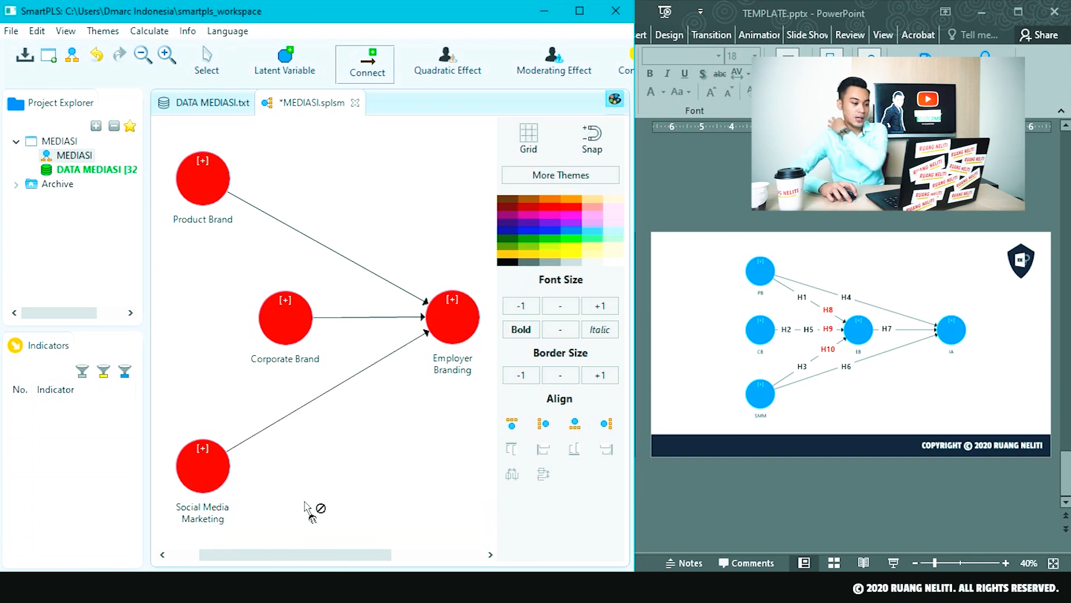
Connect Product Brand and Corporate Brand each to Intention to Apply with a direct path arrow
left_click_drag(294, 552, 306, 398)
scroll(307, 393, "down", 1)
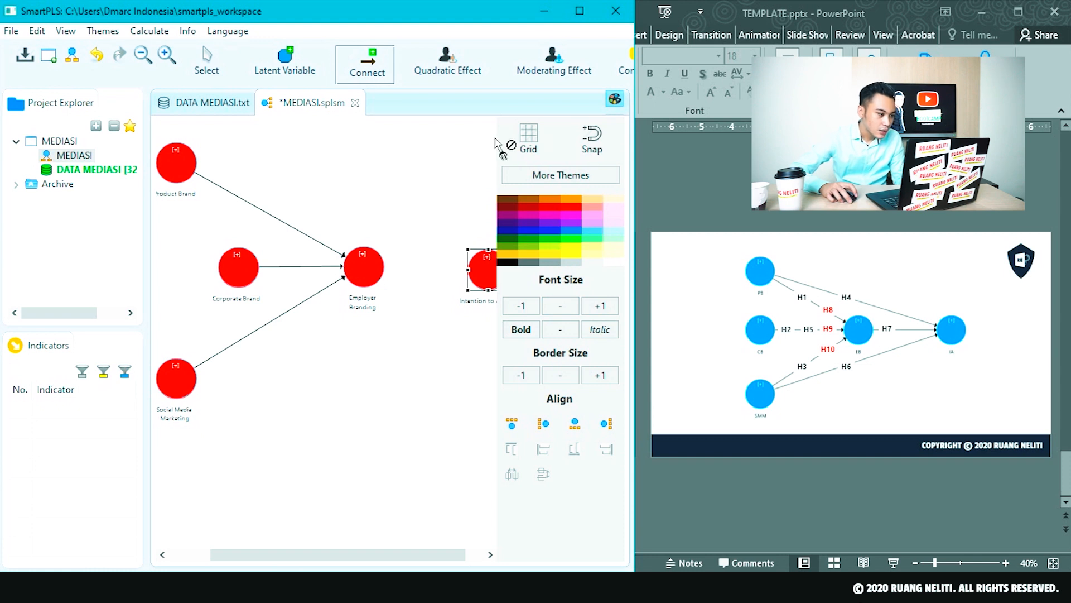
left_click(208, 58)
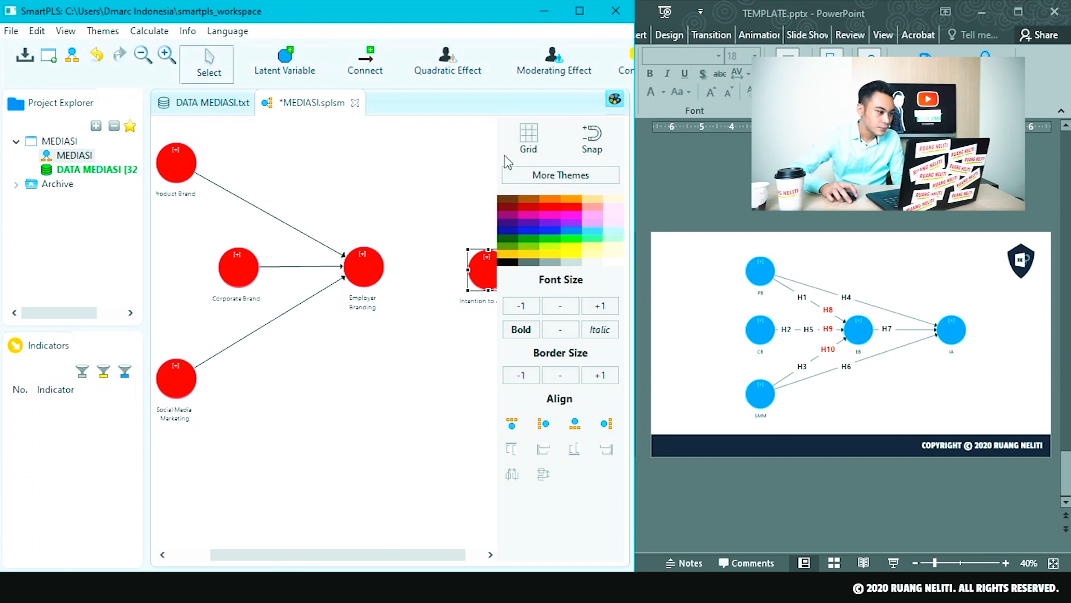
left_click(365, 62)
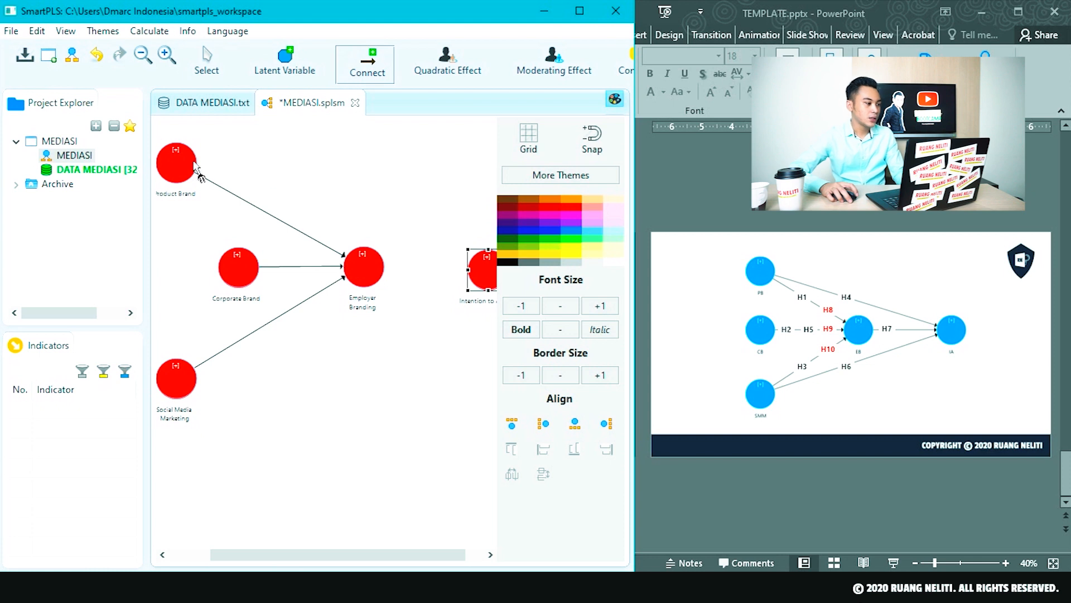
left_click(174, 161)
left_click(488, 271)
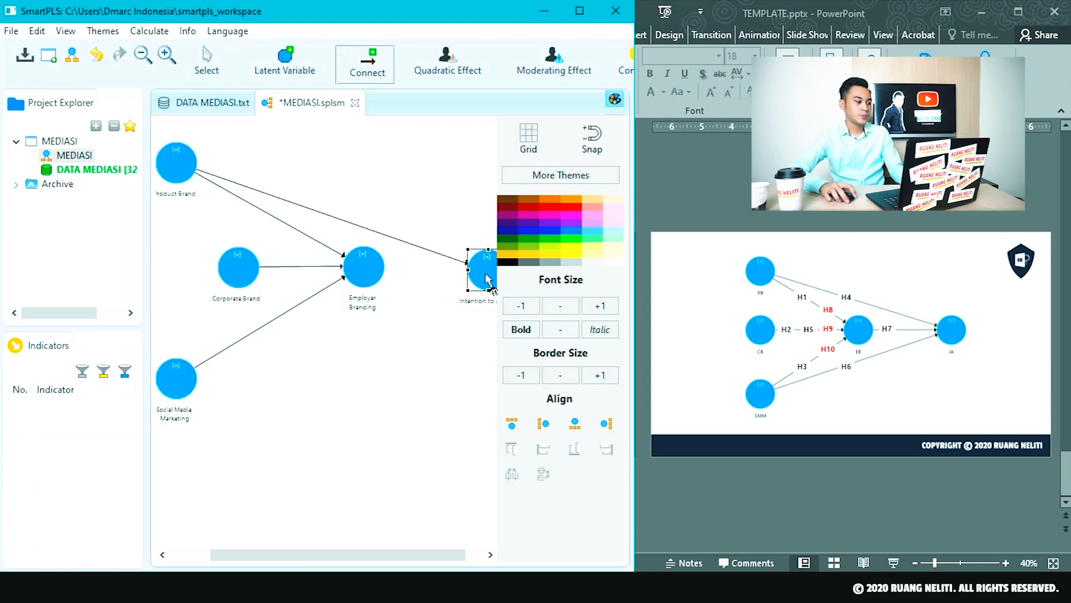
left_click(243, 267)
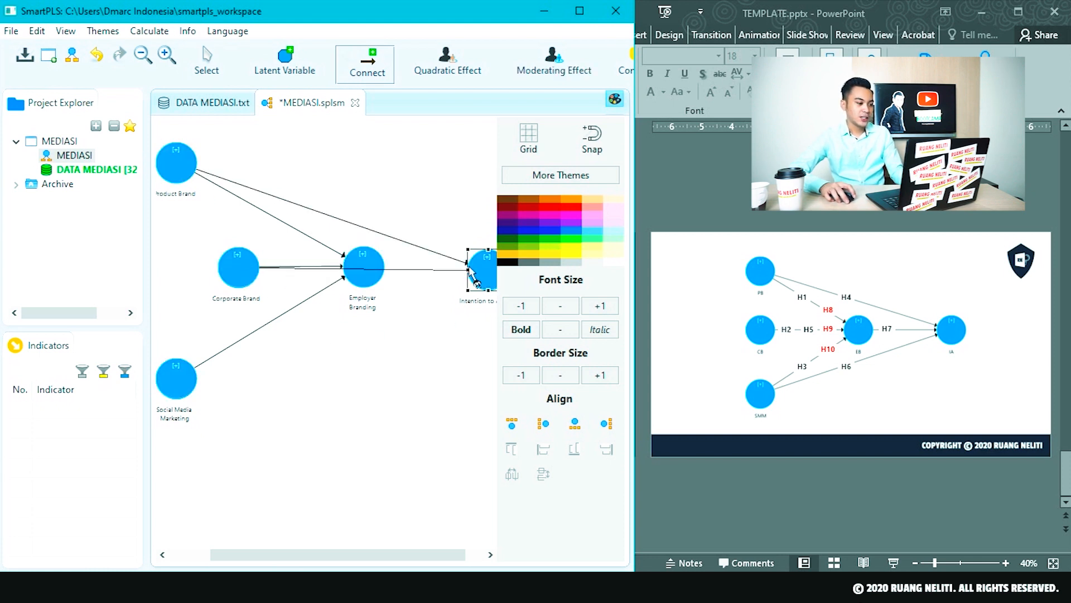
left_click(490, 276)
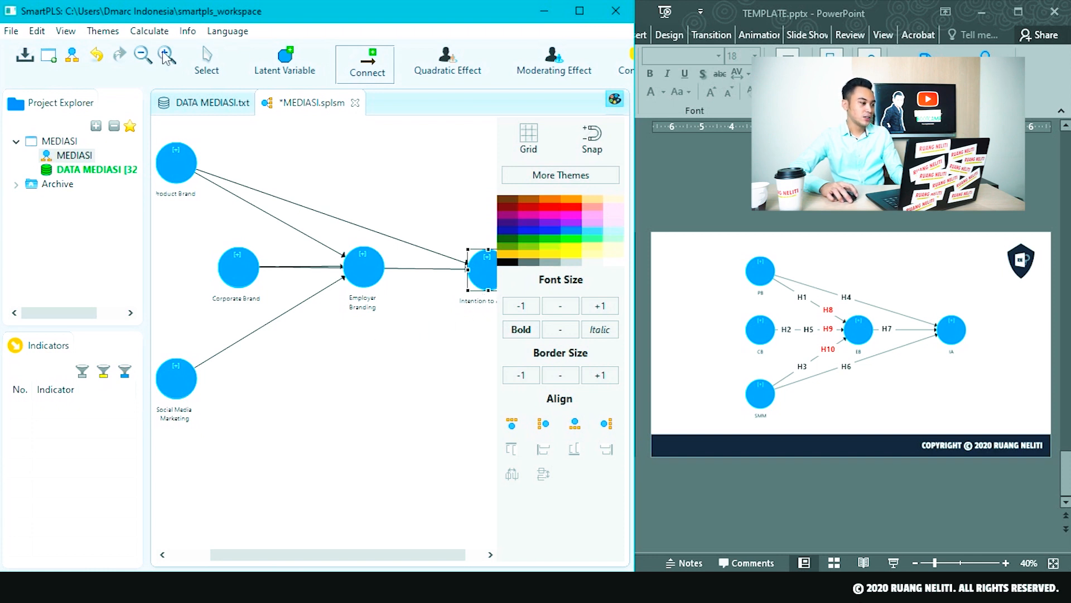
Move the Corporate Brand construct slightly down so its two outgoing path arrows no longer overlap
left_click(207, 63)
left_click(240, 274)
left_click_drag(240, 269, 245, 282)
left_click(362, 269)
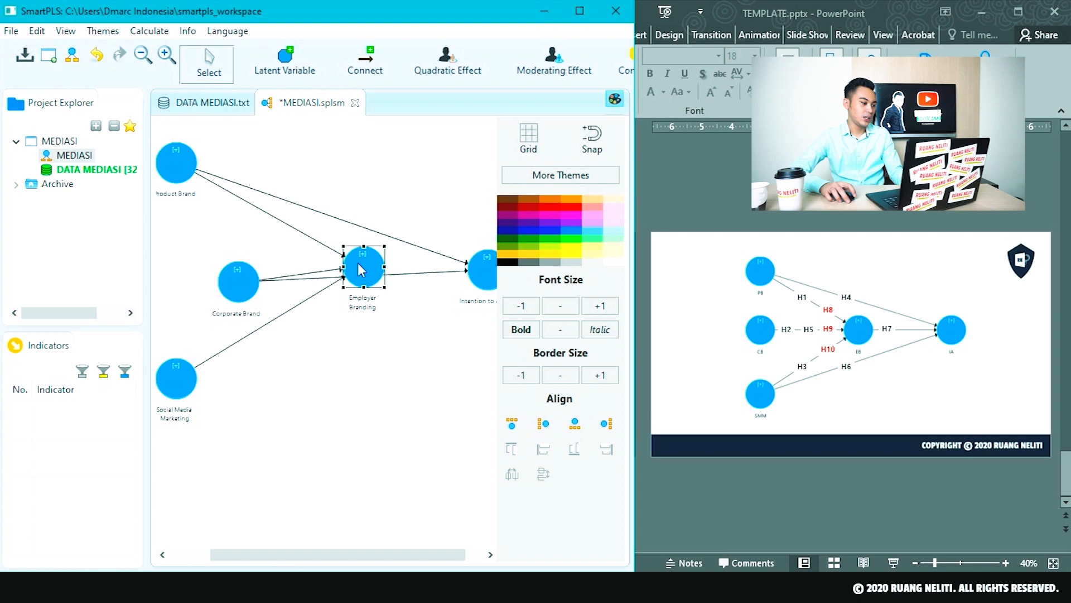
left_click(354, 384)
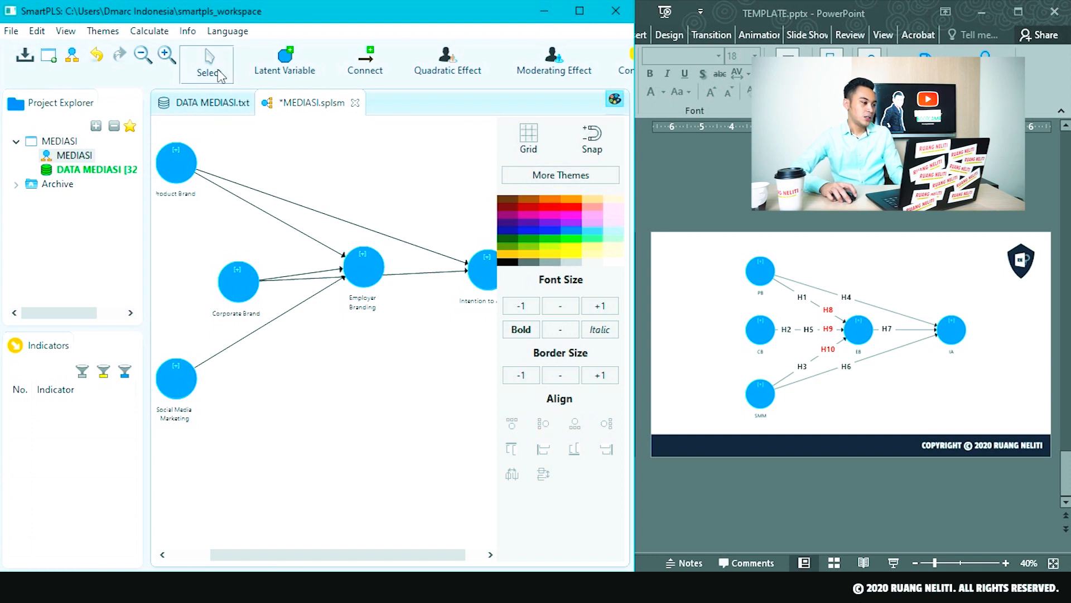
Connect Social Media Marketing and Employer Branding each to Intention to Apply with a path arrow
left_click(367, 65)
left_click_drag(178, 395, 487, 296)
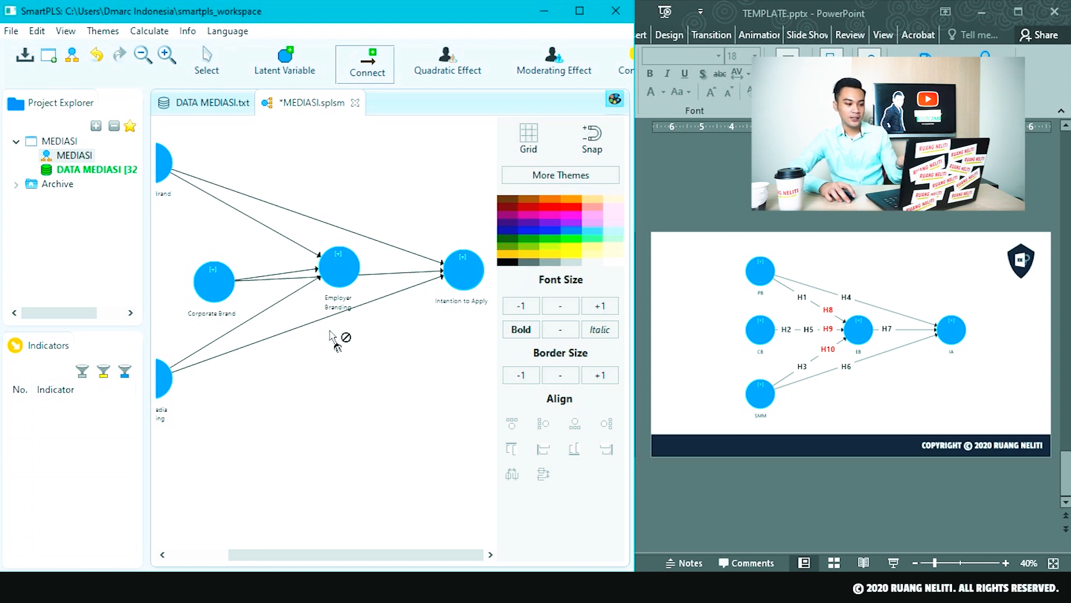
left_click(363, 268)
left_click(479, 273)
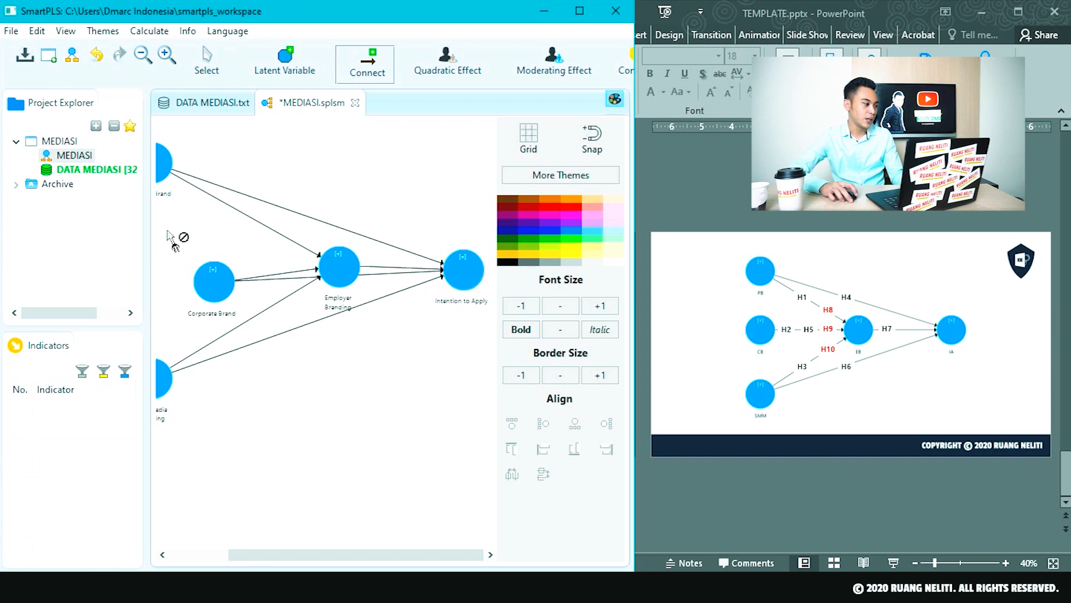
Move Intention to Apply slightly lower to separate its incoming arrows, and maximize the SmartPLS window with the model enlarged
left_click(207, 67)
left_click_drag(463, 270, 472, 309)
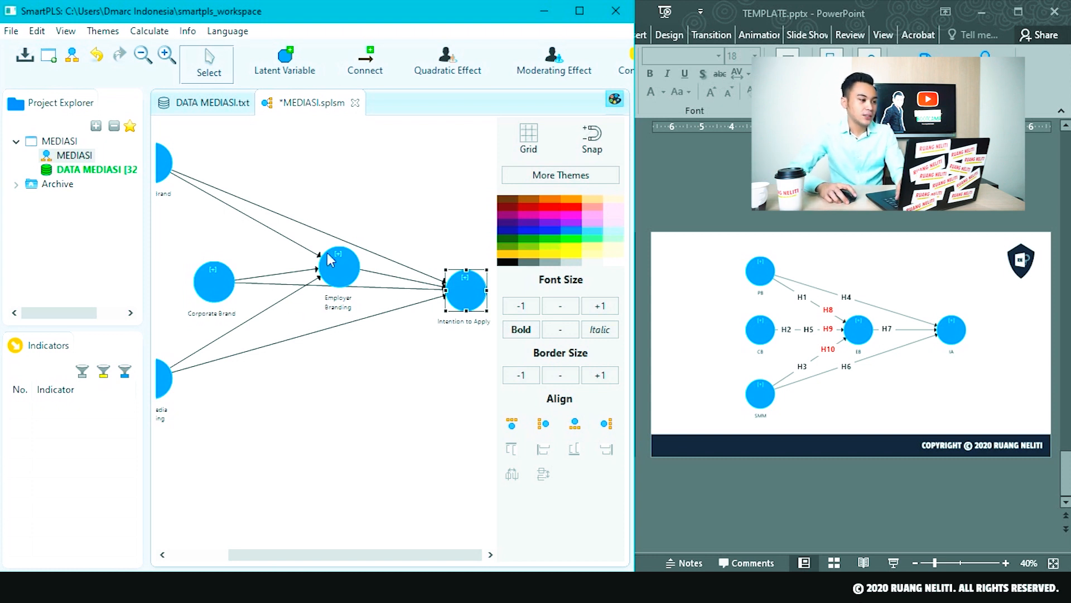
left_click(579, 11)
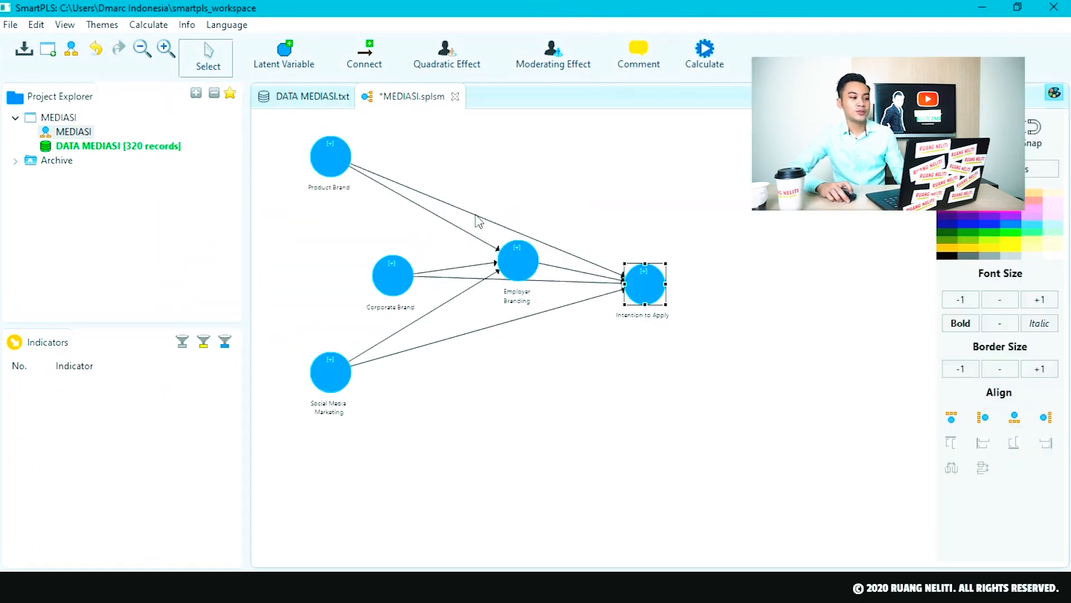
scroll(419, 187, "up", 1)
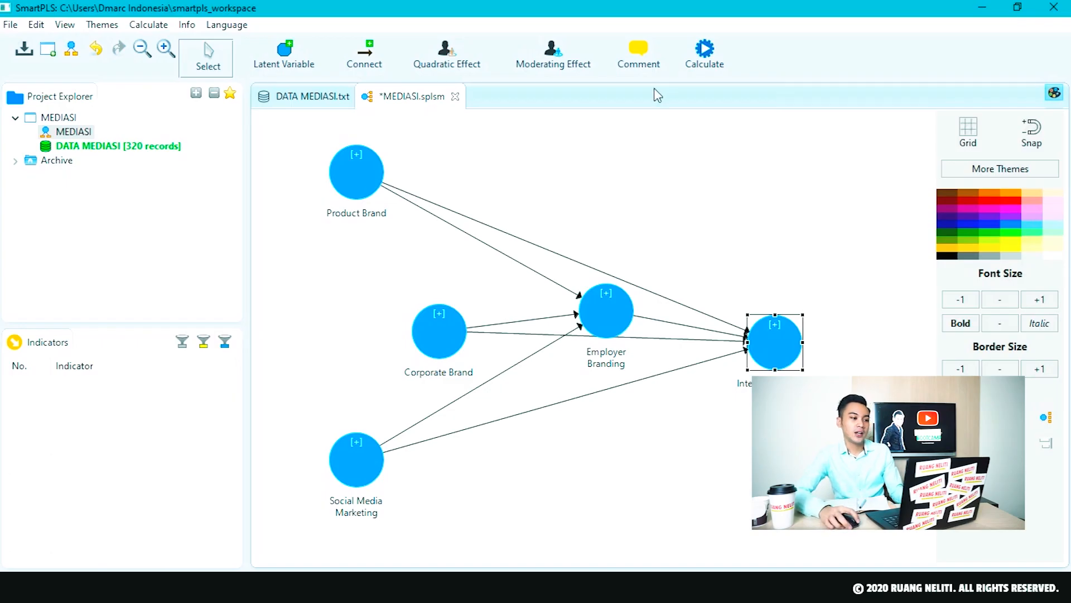
Run the PLS Algorithm on the model, keeping the Path weighting scheme, 300 maximum iterations and stop criterion 7
left_click(705, 60)
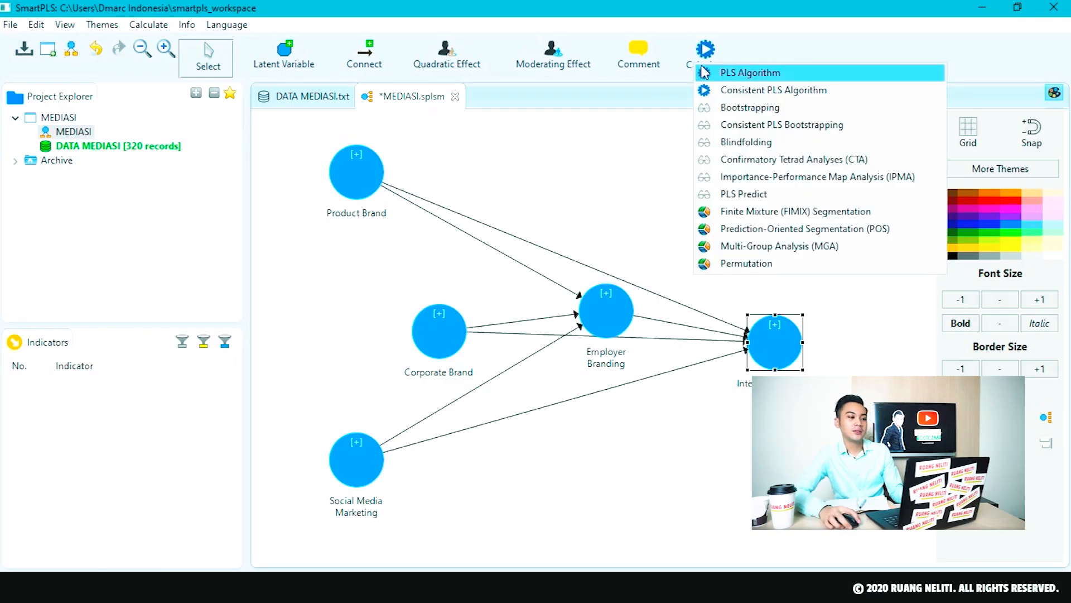
left_click(705, 75)
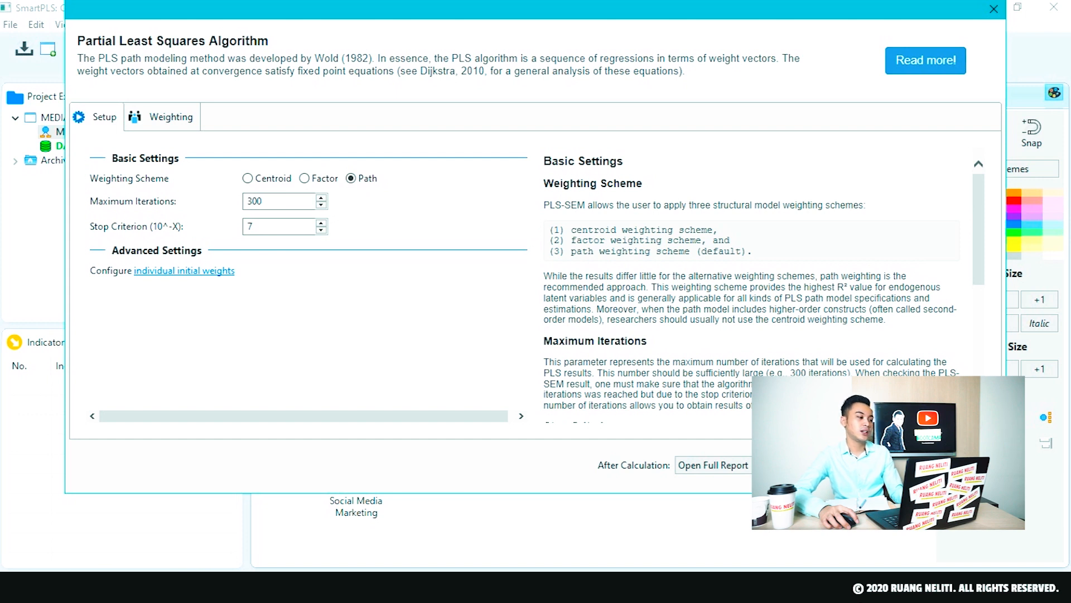
key("Return")
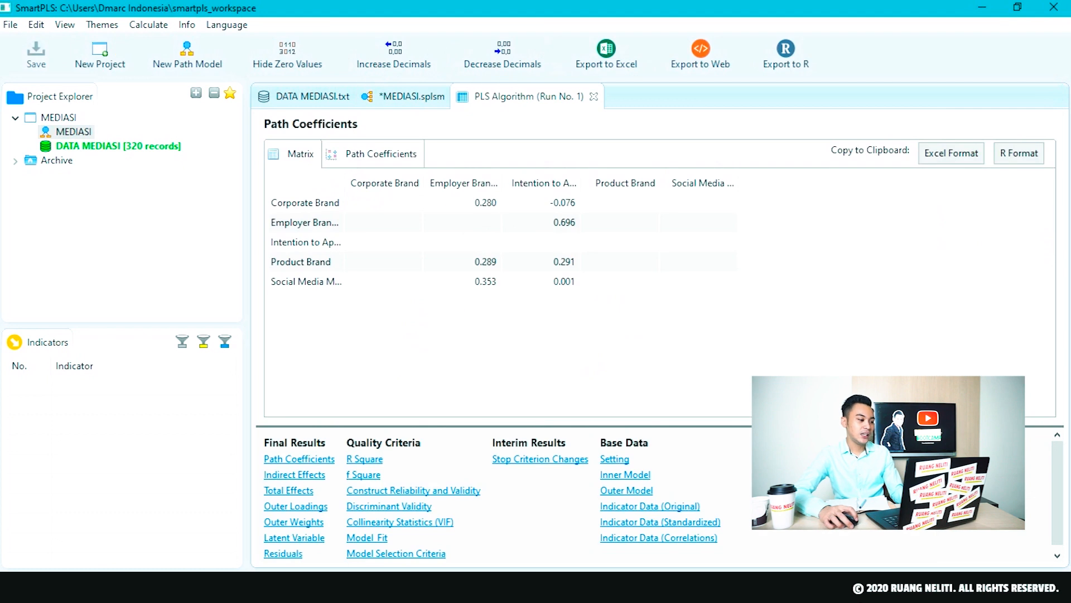
Open the Outer Loadings results of the PLS run and skim the indicator loadings of all constructs
left_click(298, 507)
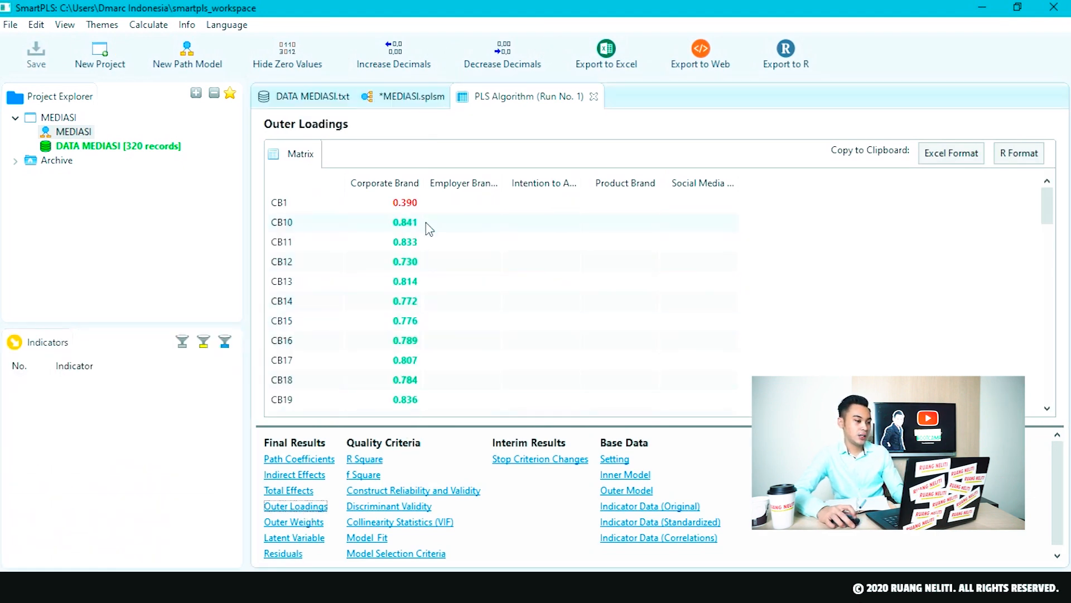
scroll(429, 240, "down", 20)
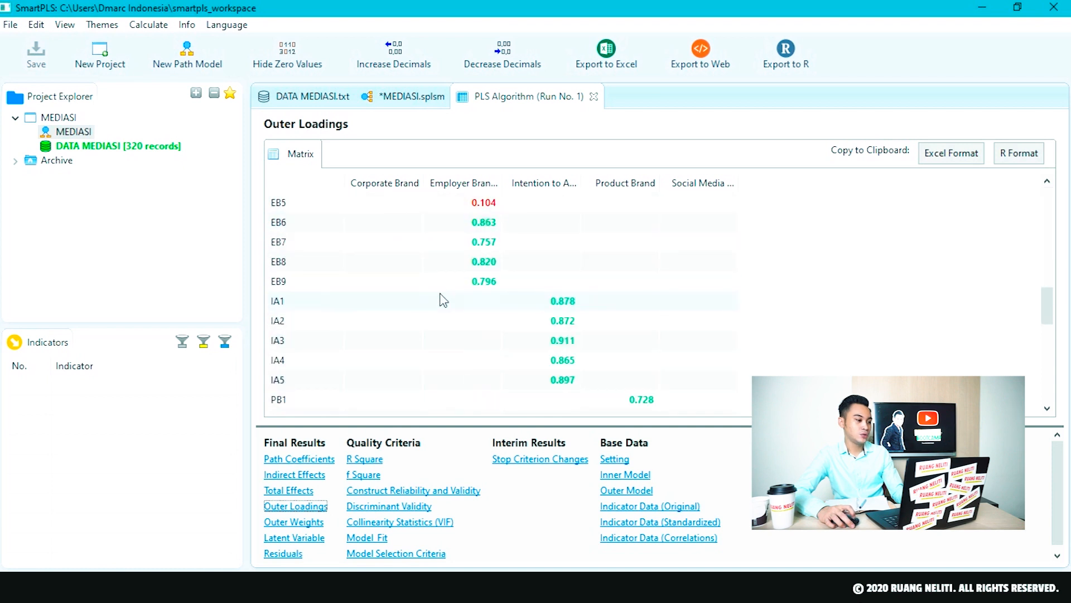
scroll(445, 299, "down", 3)
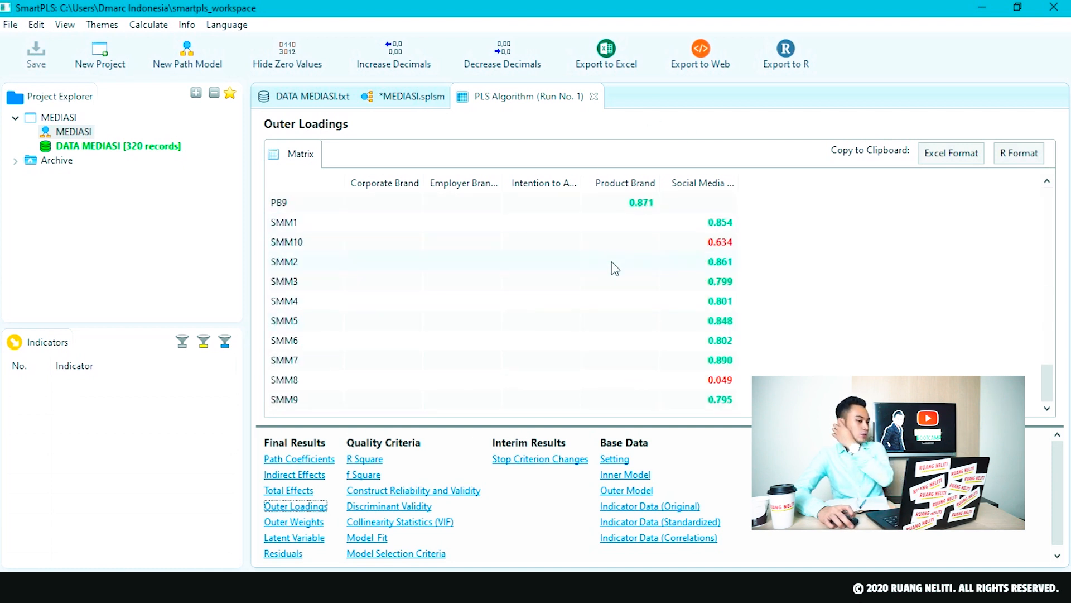
scroll(612, 275, "up", 20)
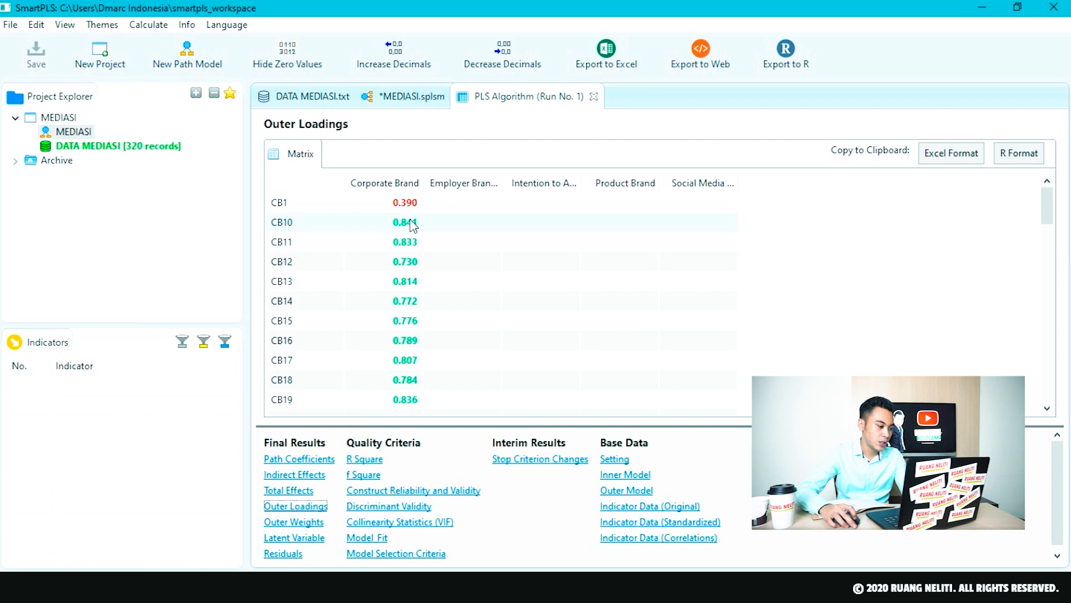
Examine the outer loadings row by row, from the CB to the SMM indicators, and note those flagged in red
scroll(413, 226, "down", 3)
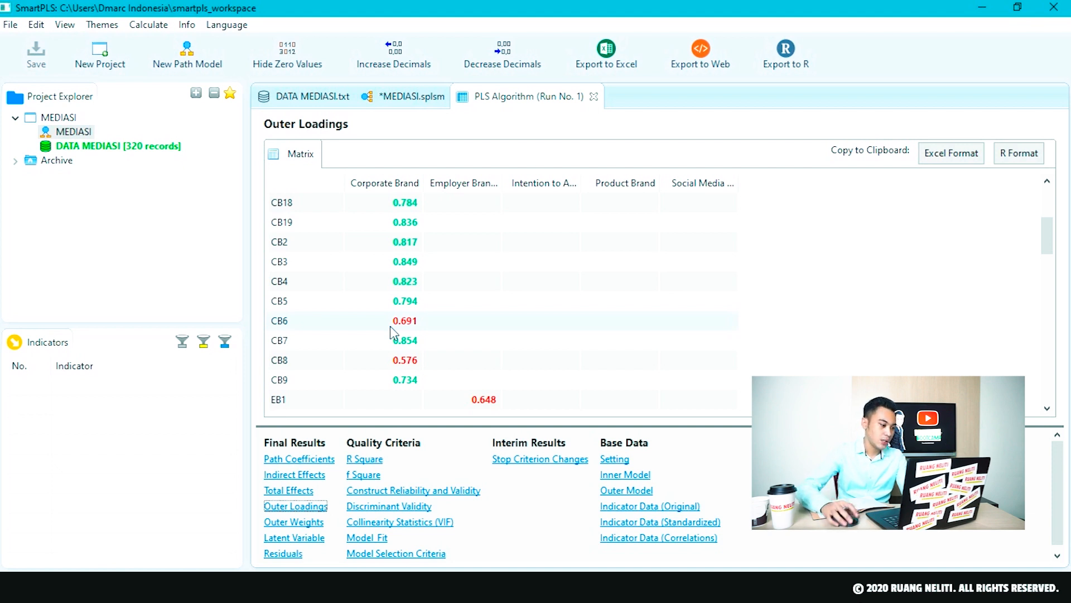
scroll(392, 332, "down", 2)
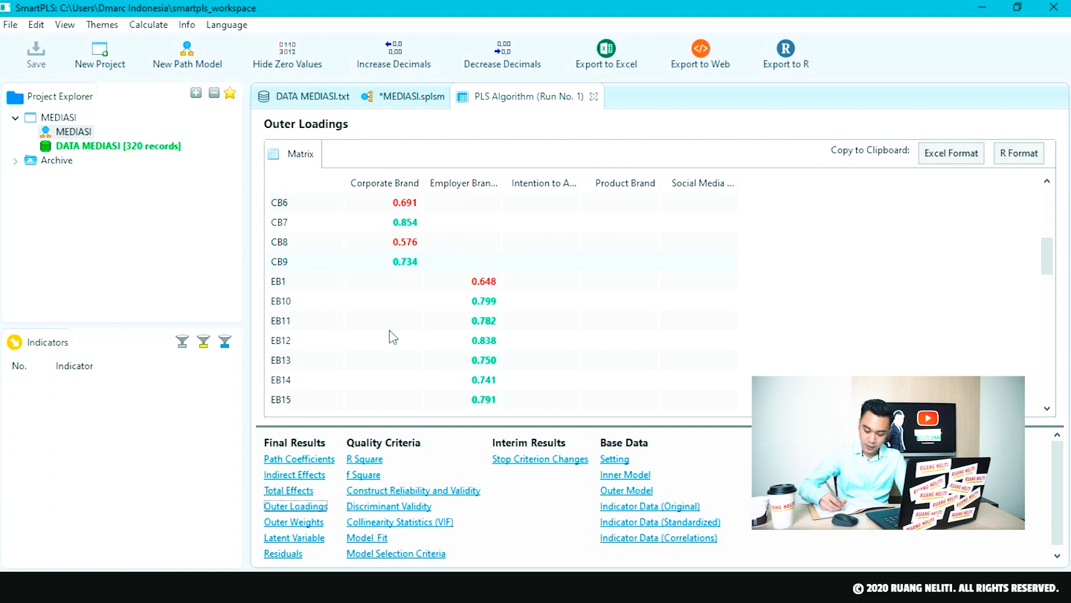
scroll(390, 331, "down", 2)
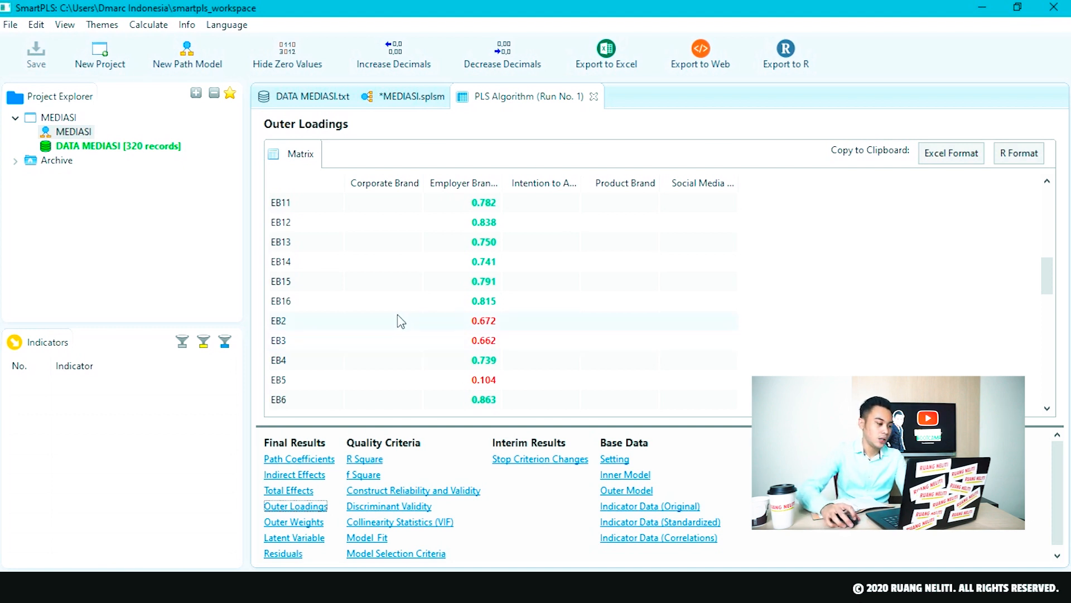
left_click(421, 382)
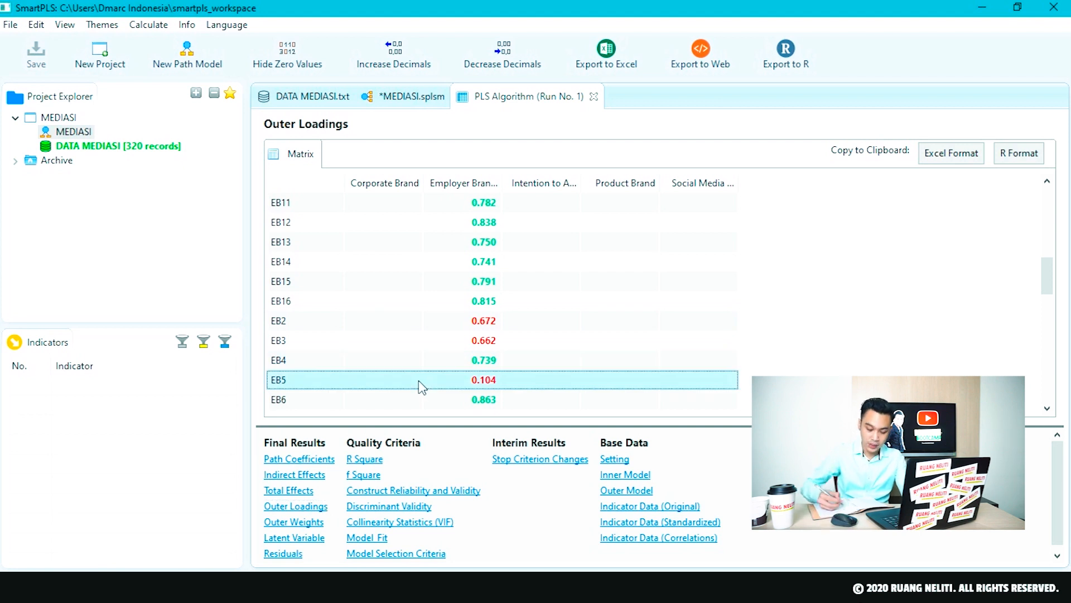
scroll(491, 352, "down", 6)
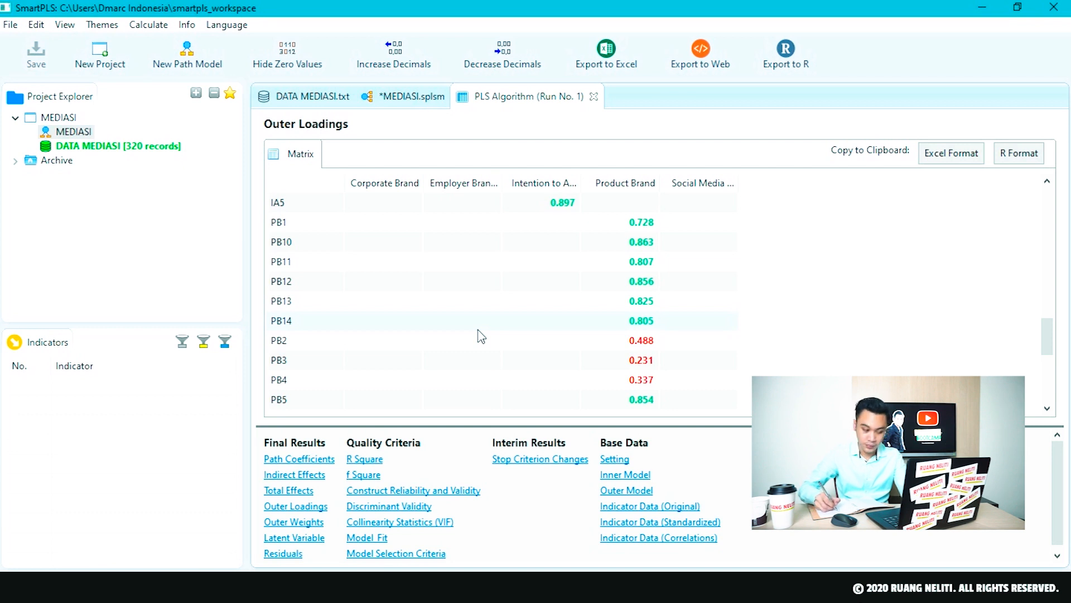
scroll(480, 335, "down", 2)
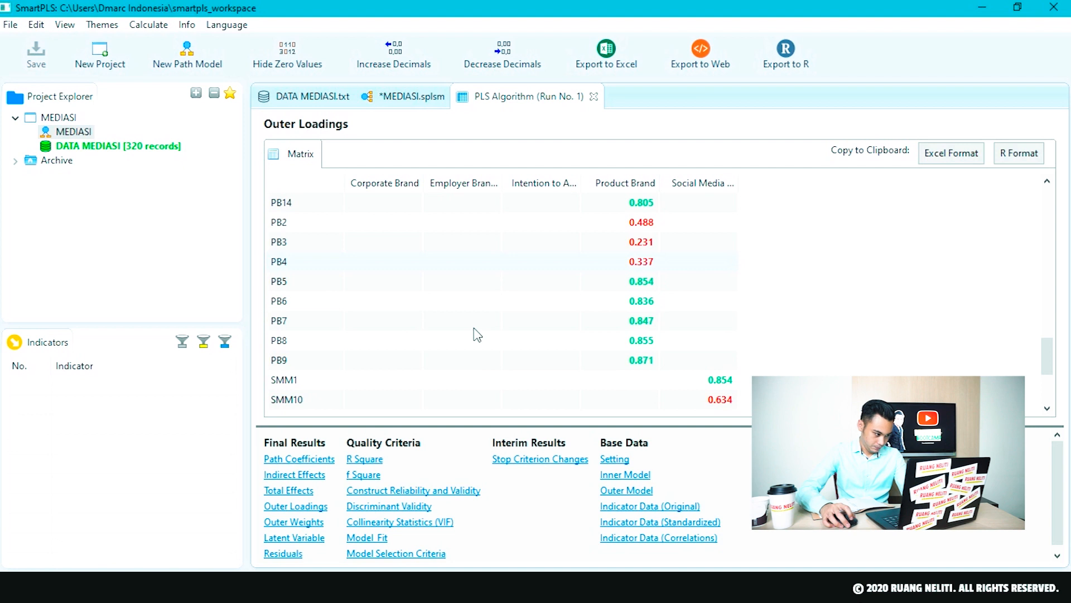
scroll(477, 335, "down", 2)
left_click(466, 281)
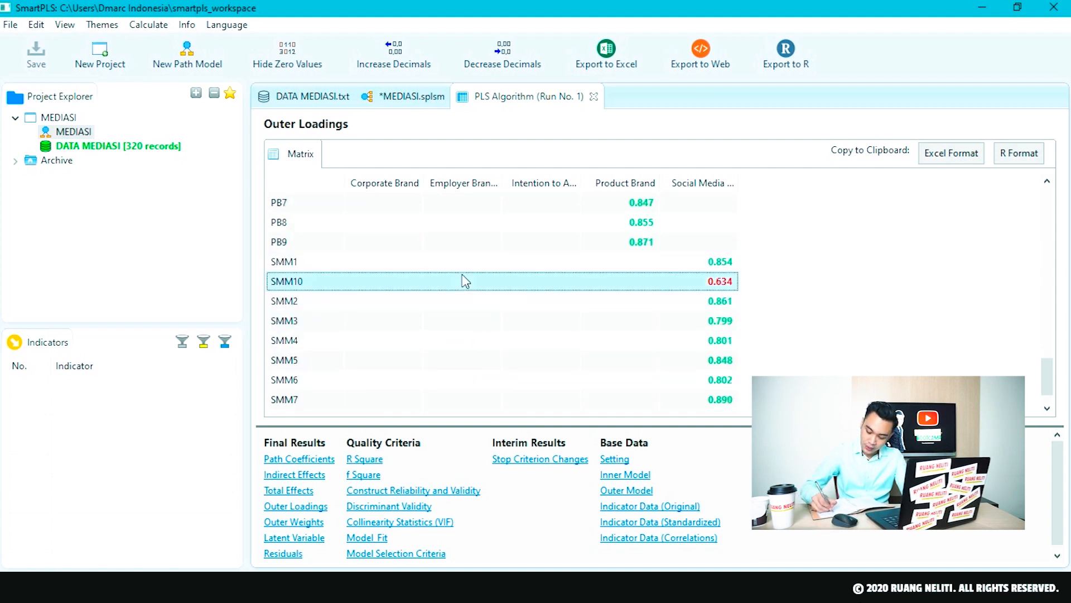
scroll(480, 296, "down", 1)
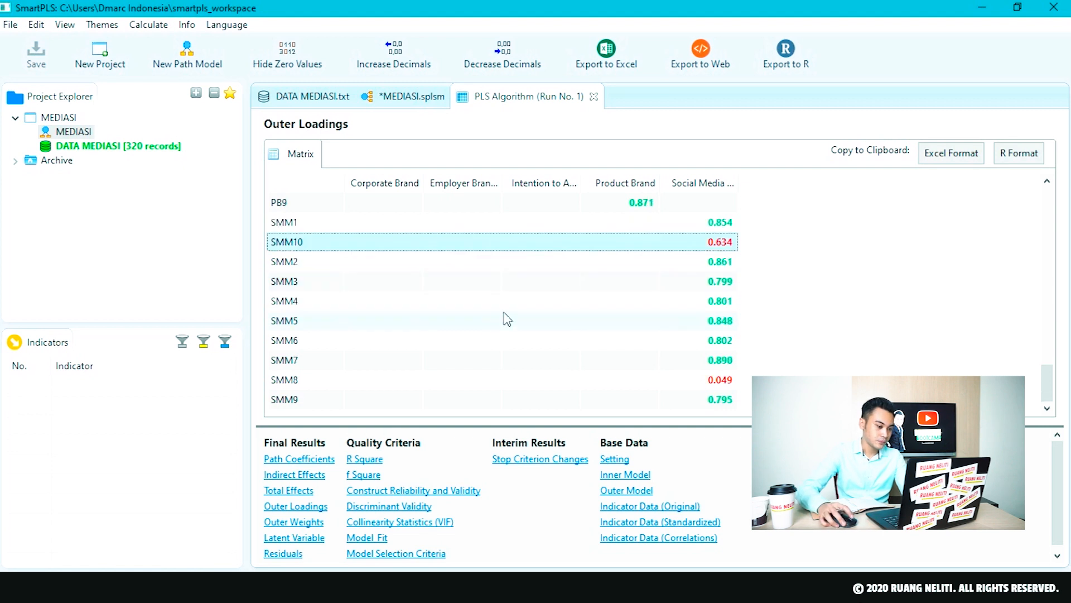
left_click(502, 379)
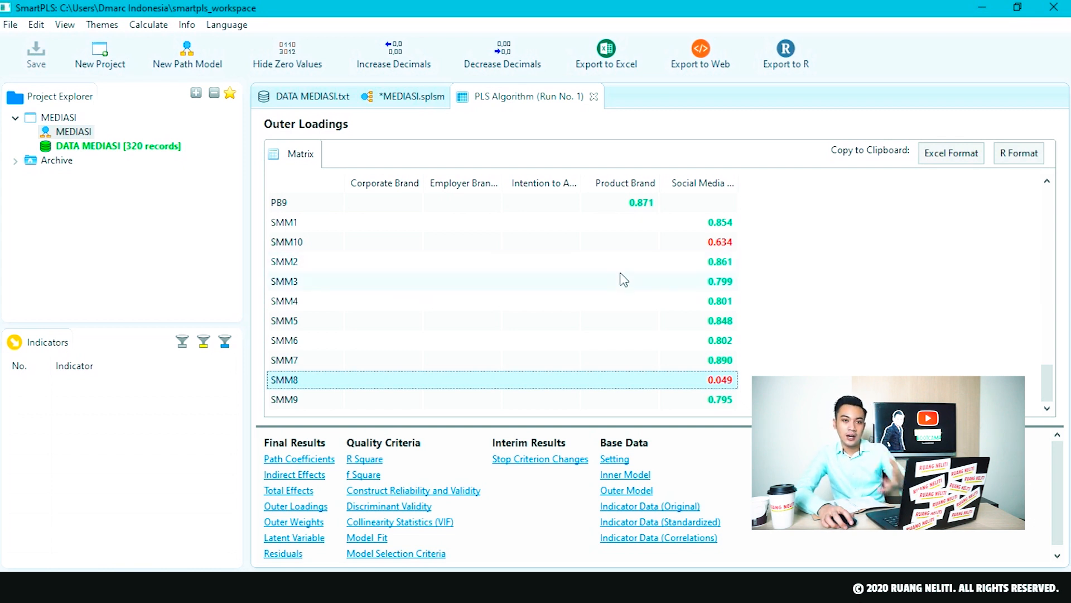
Return to the MEDIASI path model and show the indicators of the Product Brand construct
left_click(411, 97)
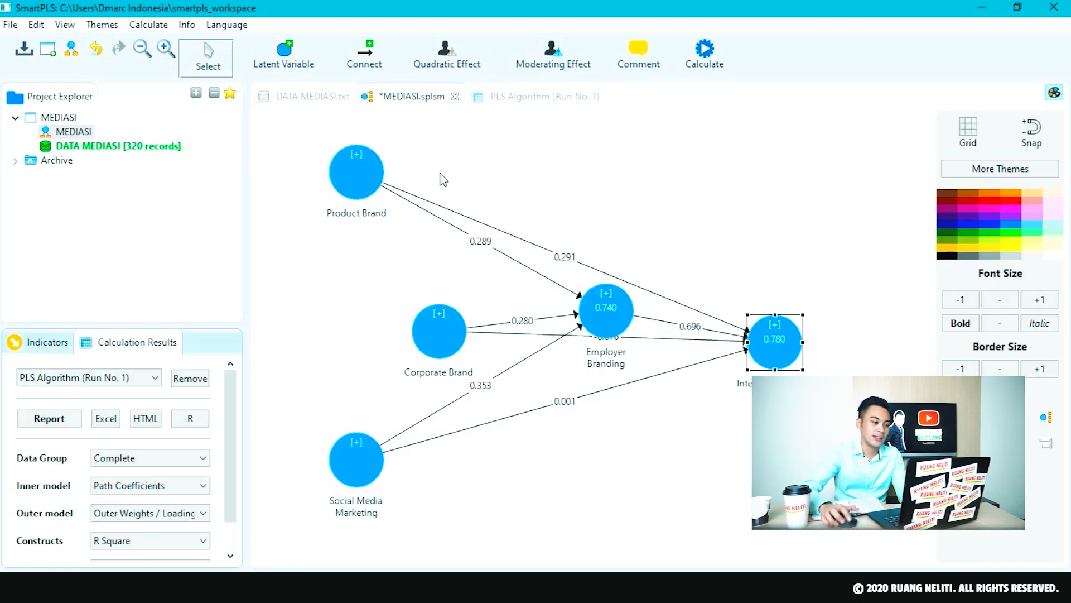
left_click(888, 240)
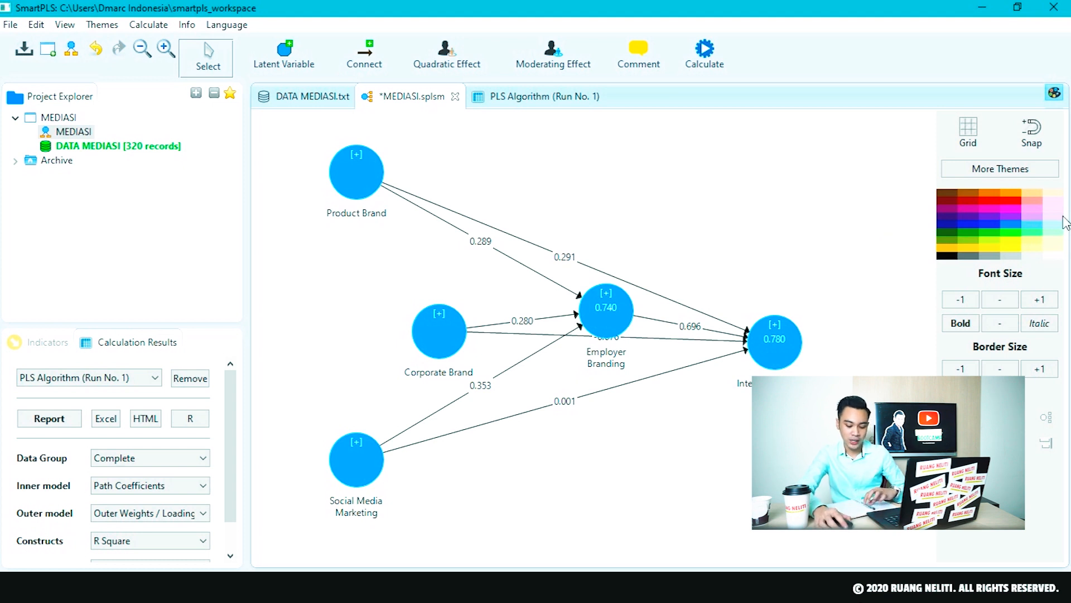
right_click(343, 156)
left_click(375, 221)
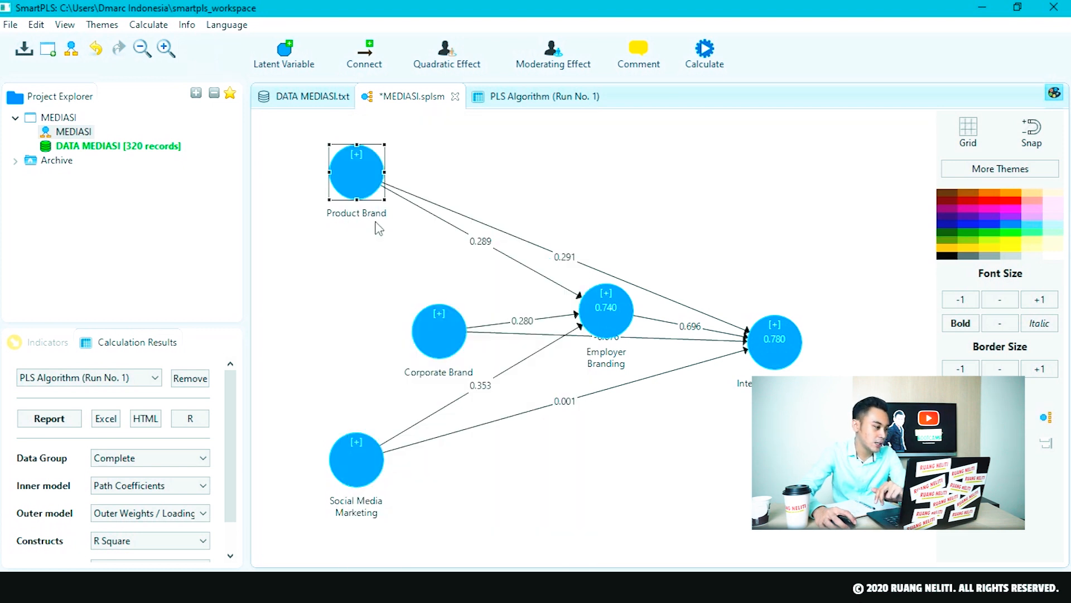
left_click_drag(502, 550, 401, 549)
scroll(414, 451, "up", 2)
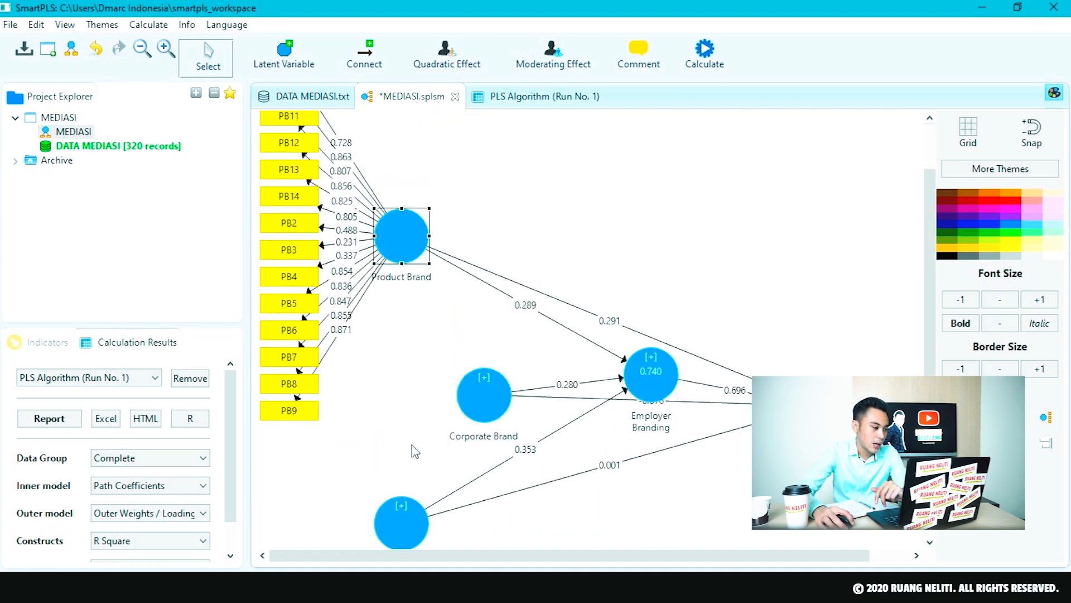
Delete the indicators PB2, PB3 and PB4 from the Product Brand construct
scroll(414, 451, "up", 1)
right_click(300, 294)
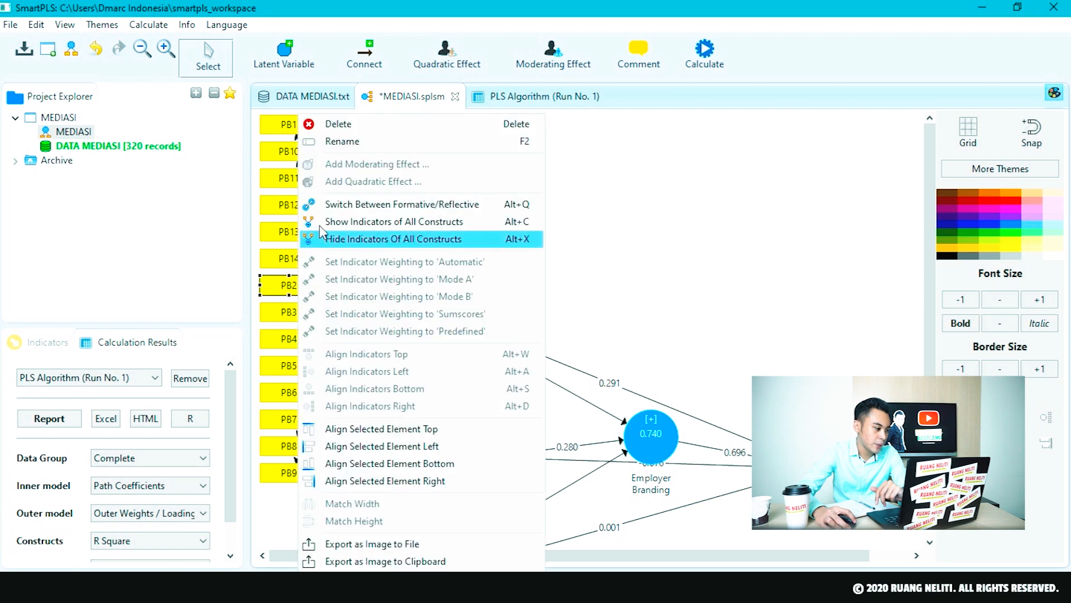
left_click(329, 124)
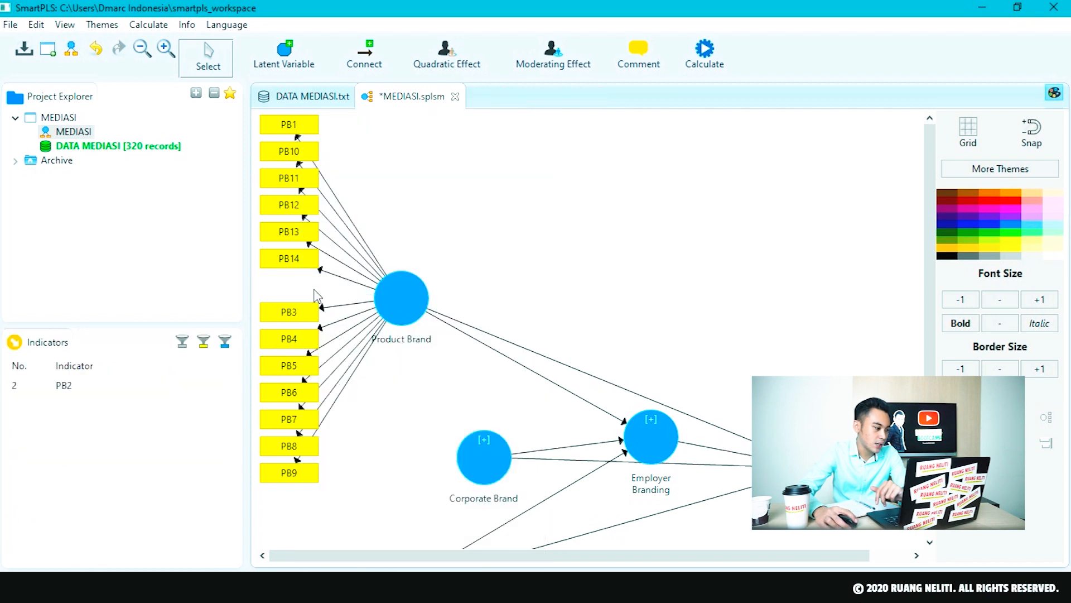
right_click(309, 316)
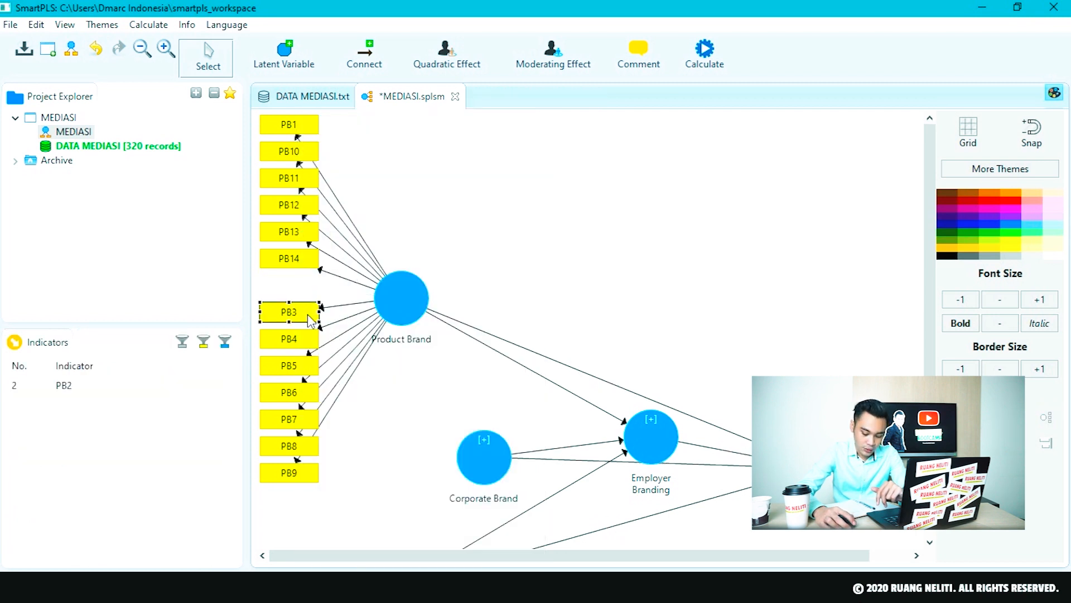
left_click(616, 241)
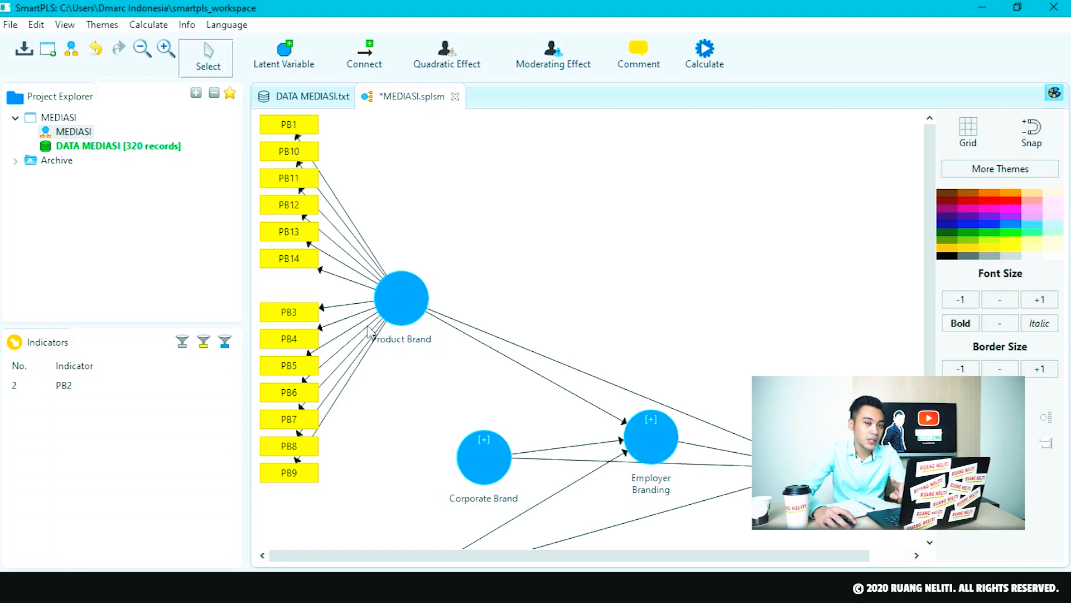
right_click(287, 315)
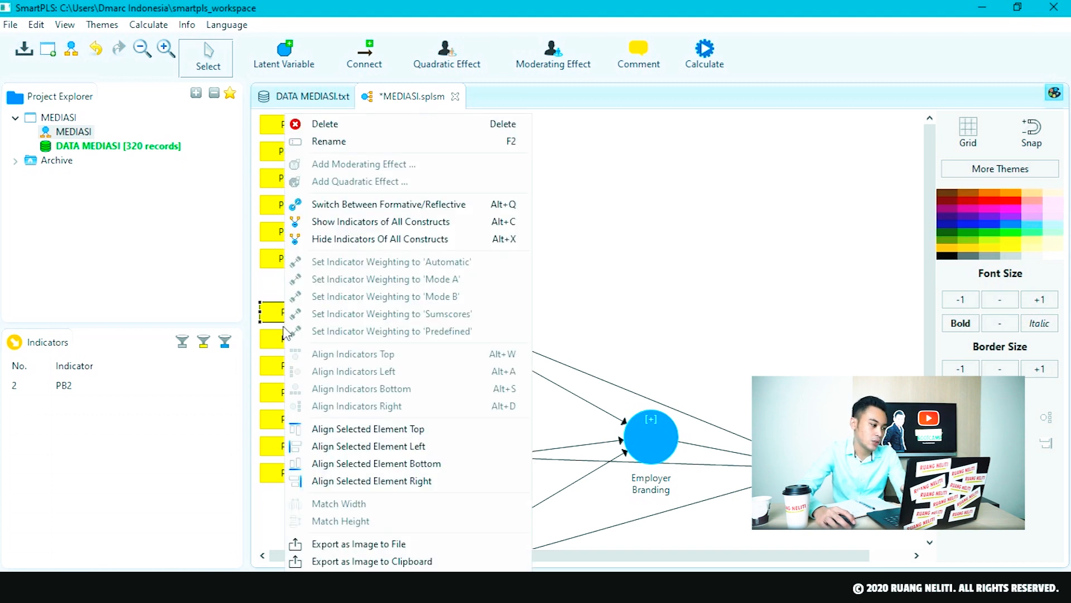
left_click(342, 125)
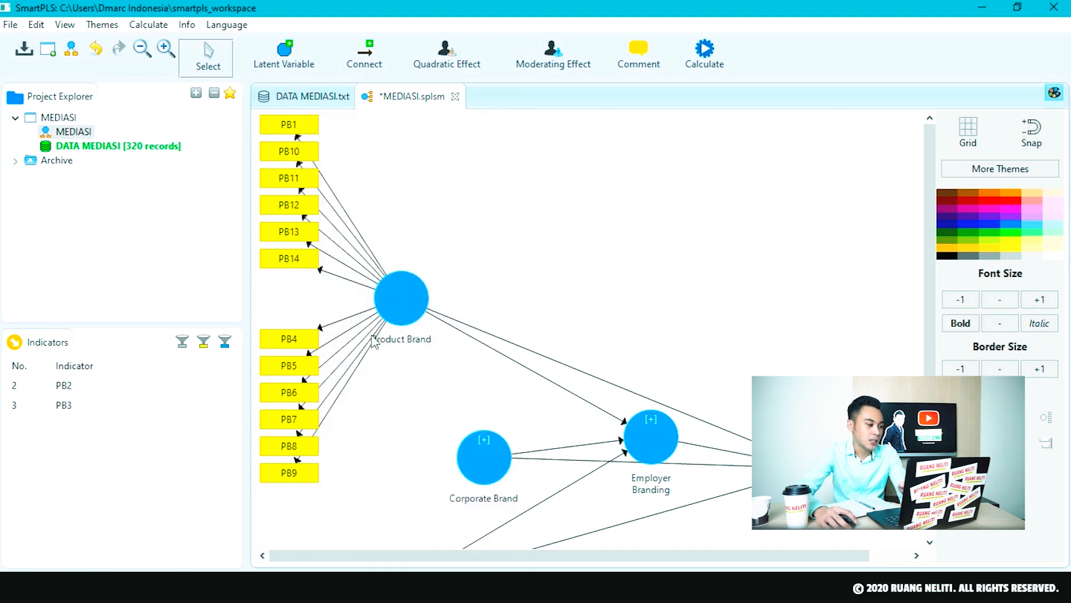
right_click(279, 342)
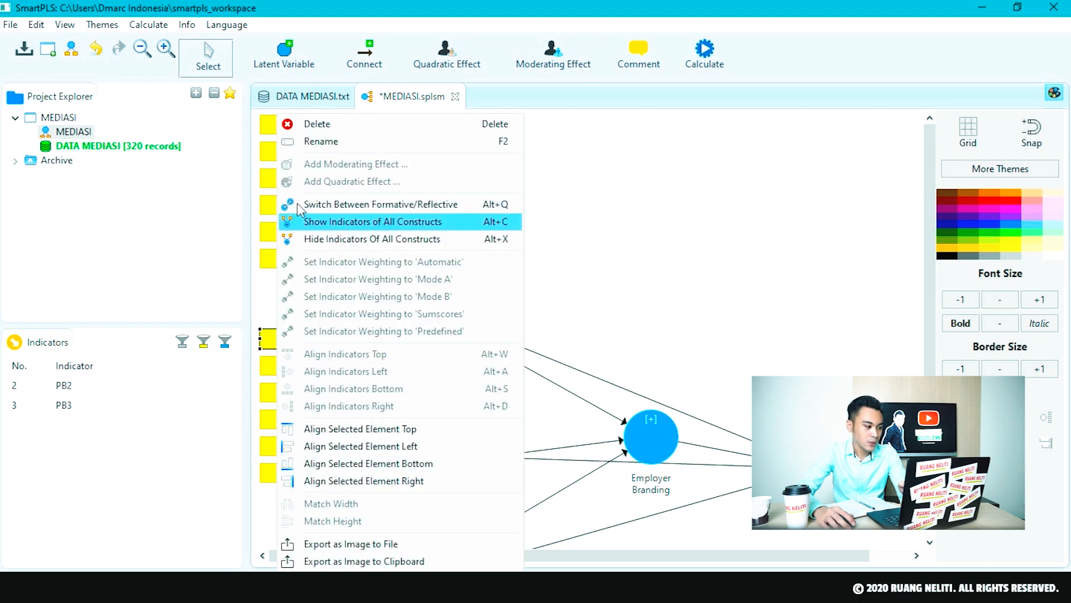
left_click(312, 125)
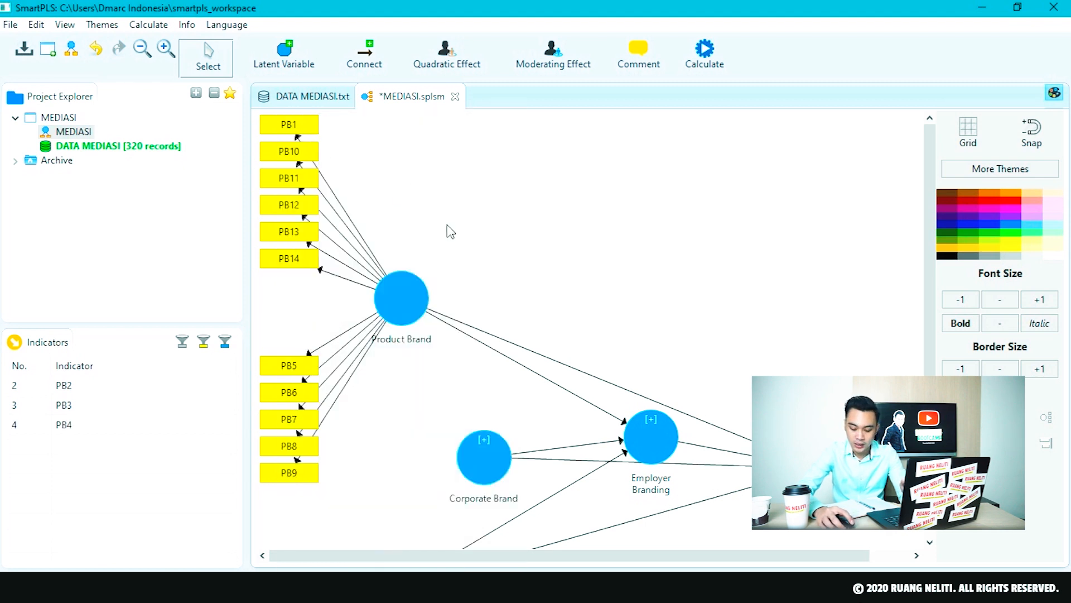
Hide the indicators of the Product Brand construct and show those of the Corporate Brand construct
right_click(400, 313)
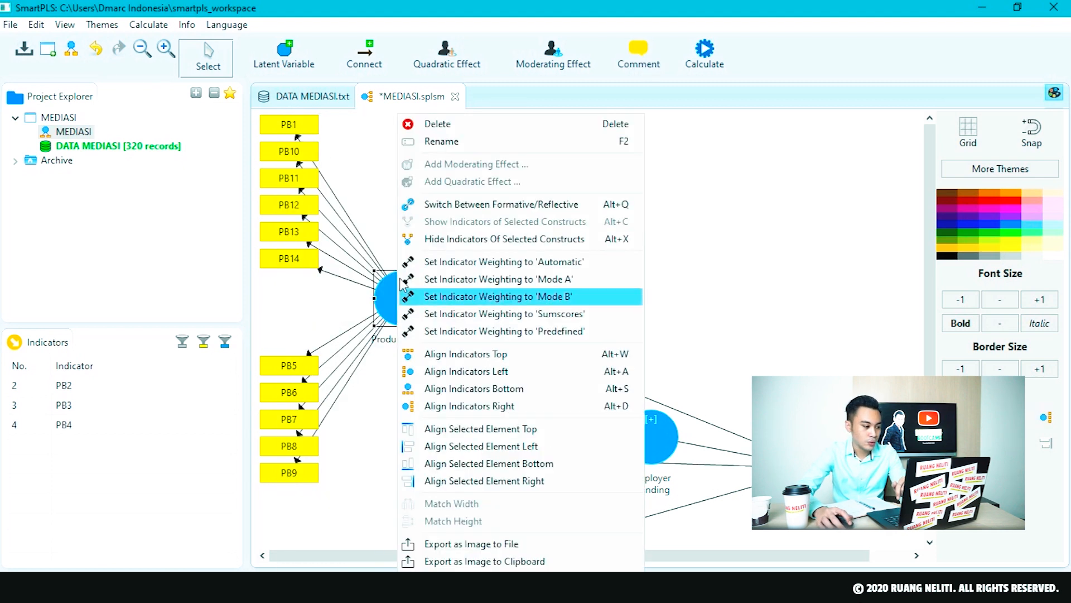
left_click(427, 235)
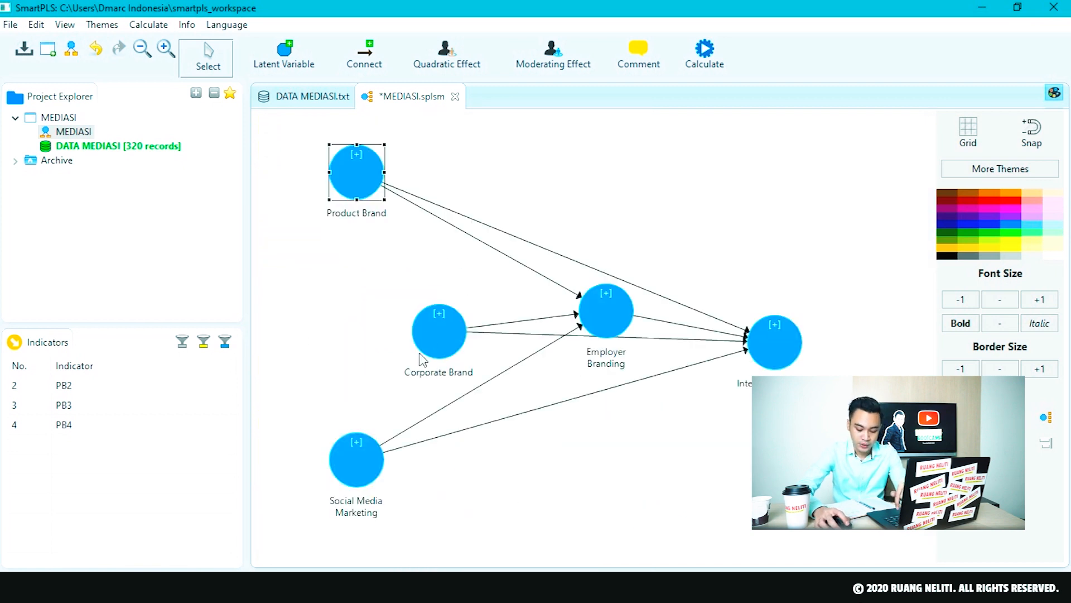
right_click(426, 335)
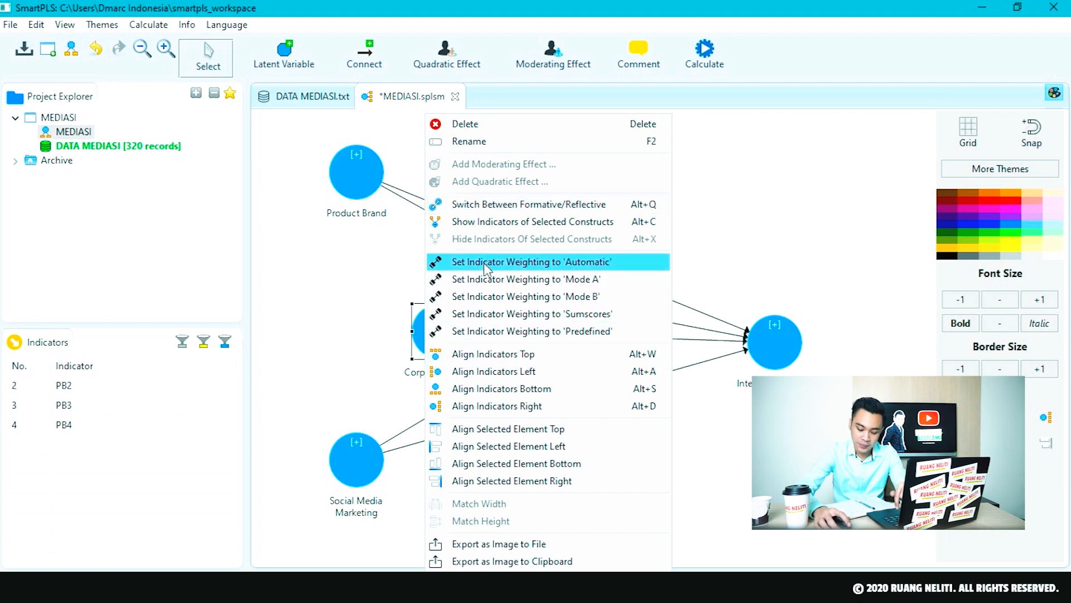
left_click(480, 222)
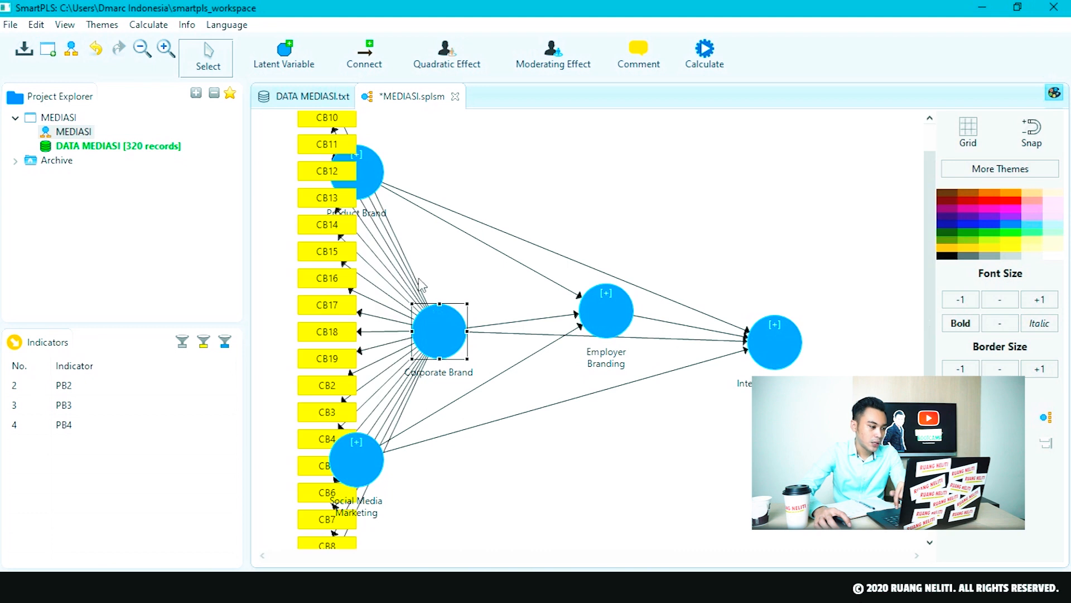
Delete the indicators CB1, CB6 and CB8 from the Corporate Brand construct and hide its remaining indicators
left_click(325, 136)
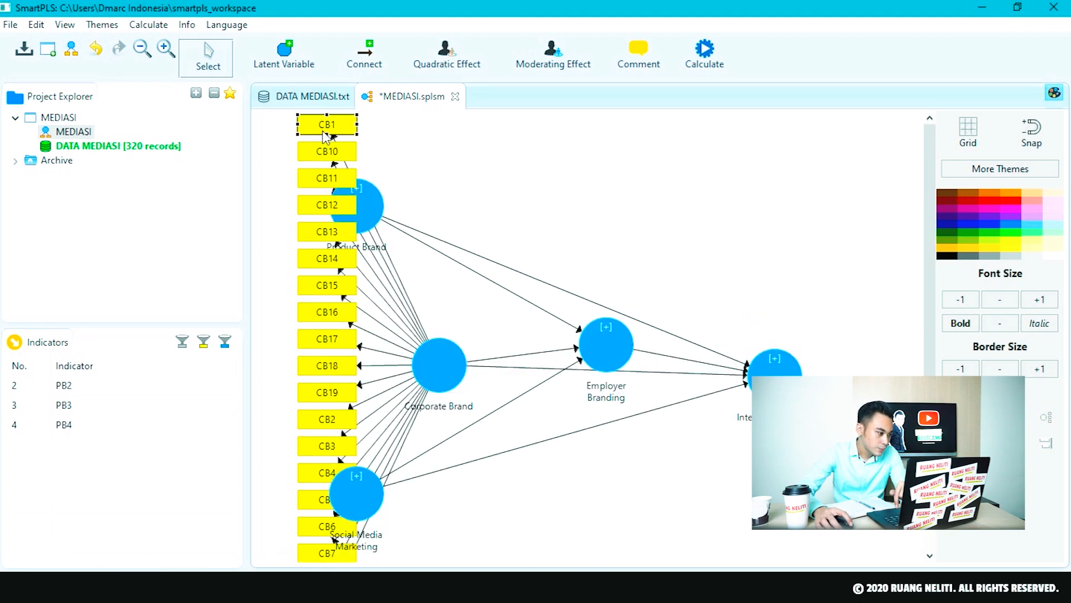
key("Delete")
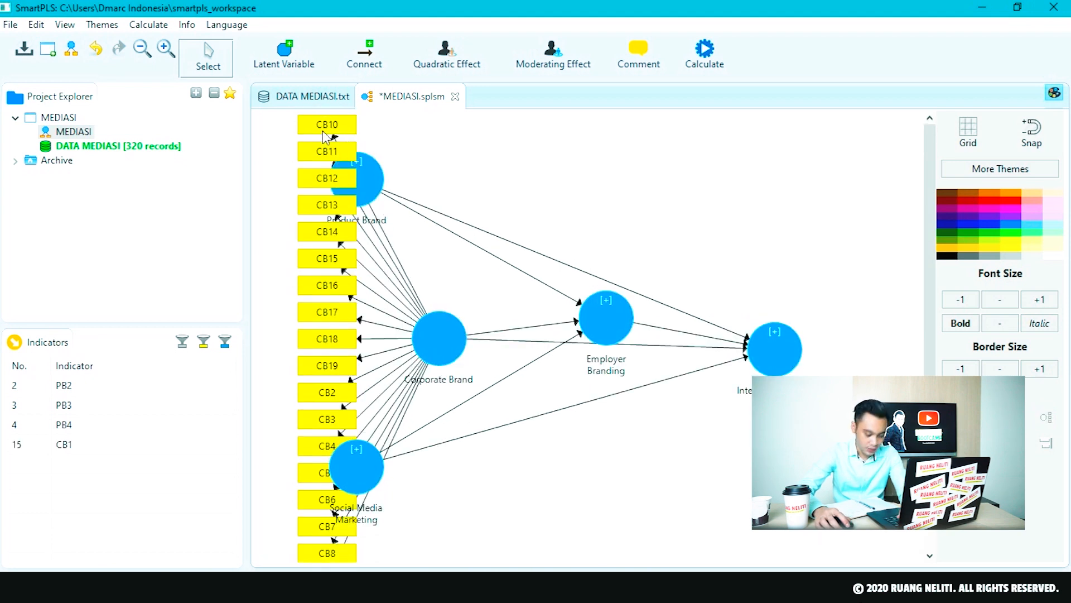
scroll(338, 366, "down", 1)
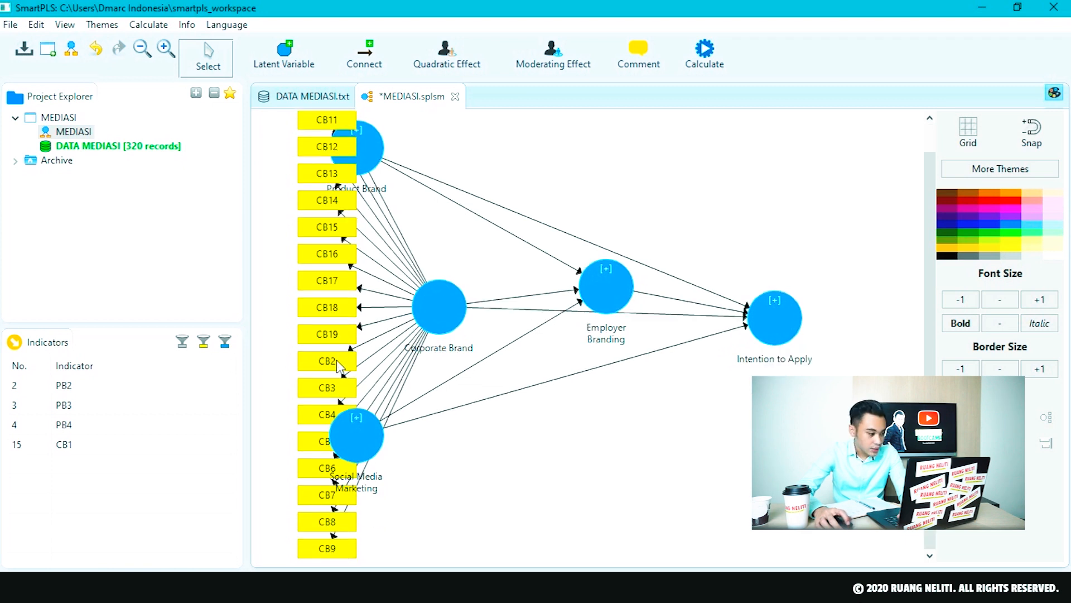
left_click(321, 471)
key("Delete")
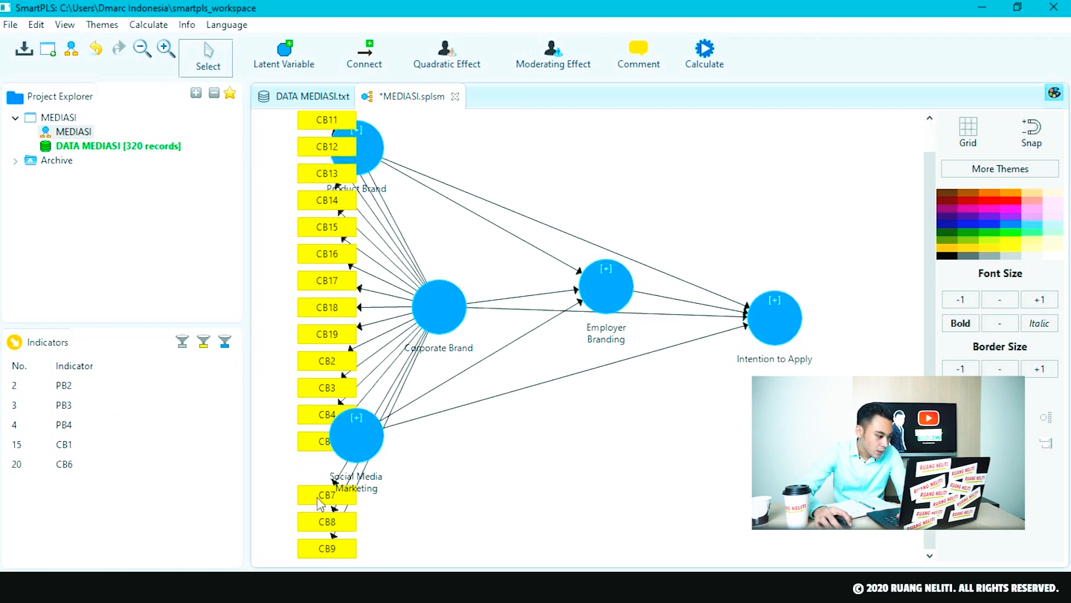
left_click(318, 526)
key("Delete")
right_click(439, 312)
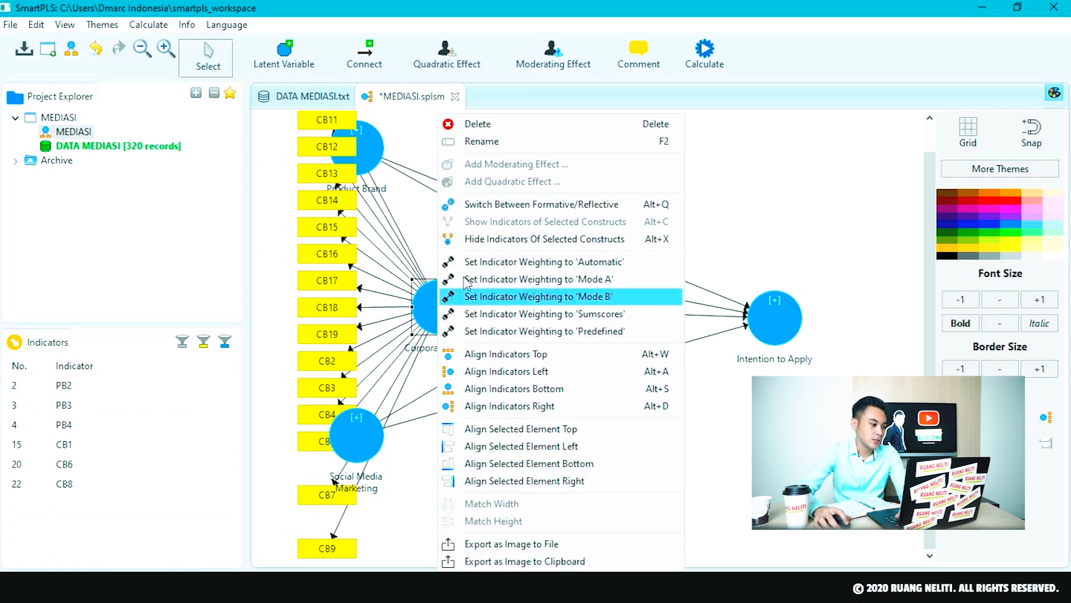
left_click(468, 239)
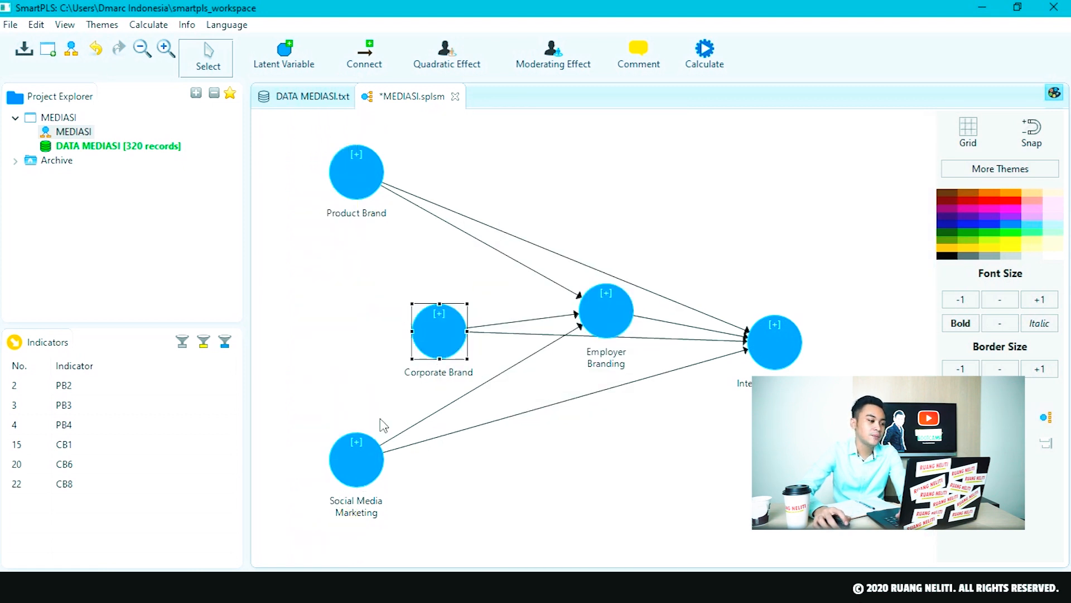
Delete the indicators SMM10 and SMM8 from the Social Media Marketing construct and hide its remaining indicators
right_click(354, 481)
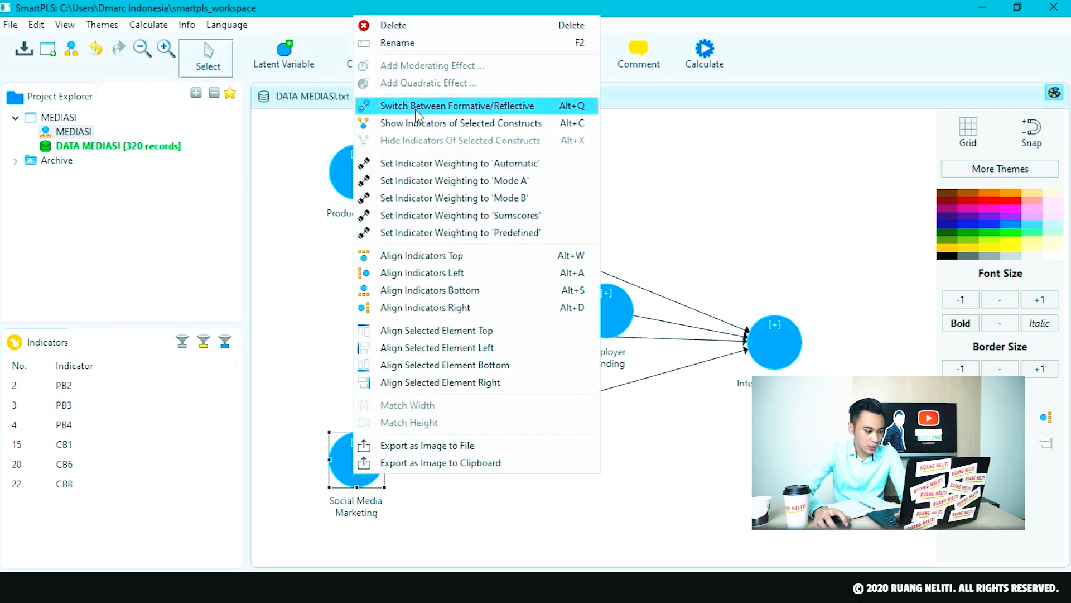
left_click(418, 125)
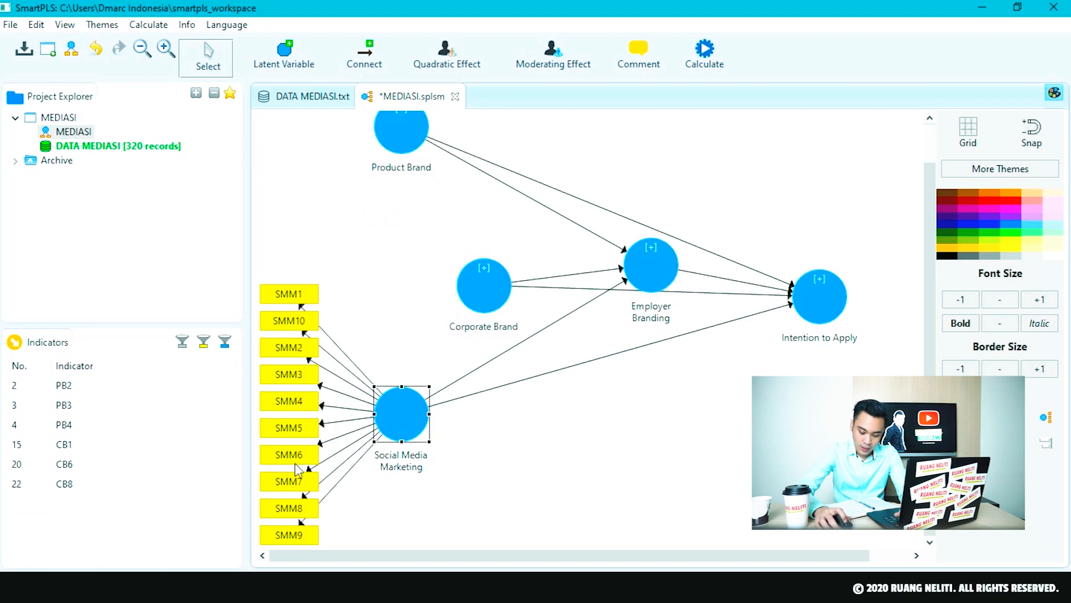
left_click(281, 311)
key("Delete")
left_click(299, 518)
key("Delete")
right_click(393, 409)
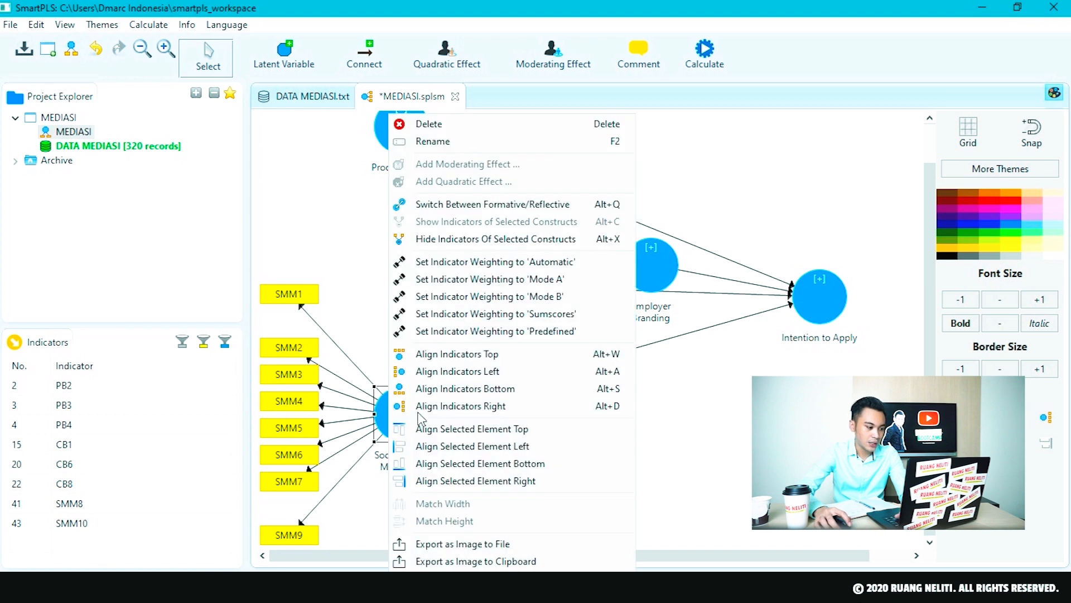
left_click(455, 239)
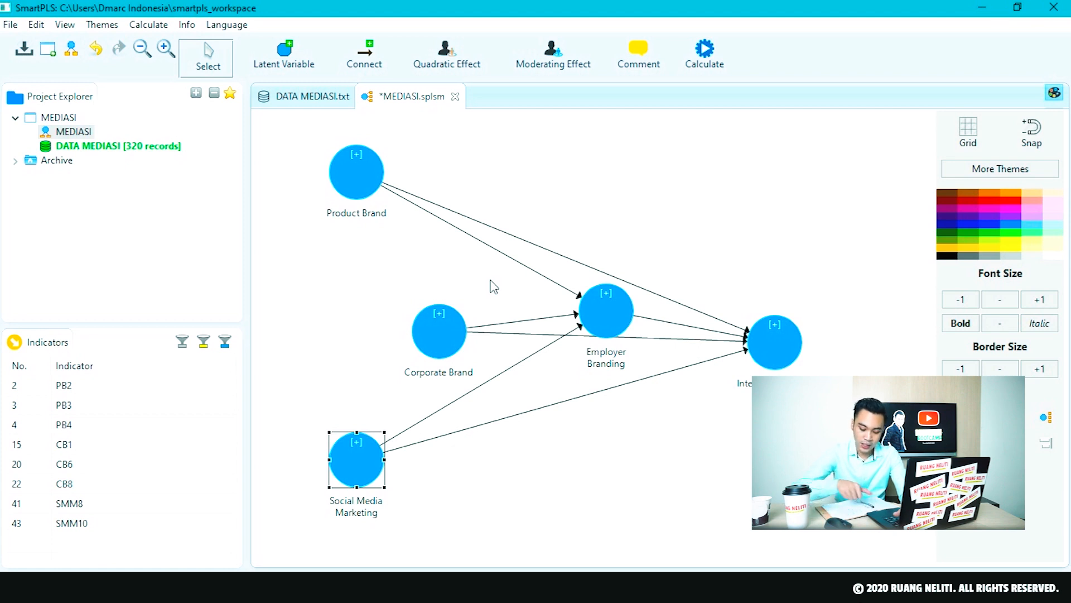
Delete the indicators EB1, EB2, EB3 and EB5 from the Employer Branding construct and hide its remaining indicators
right_click(606, 315)
left_click(663, 225)
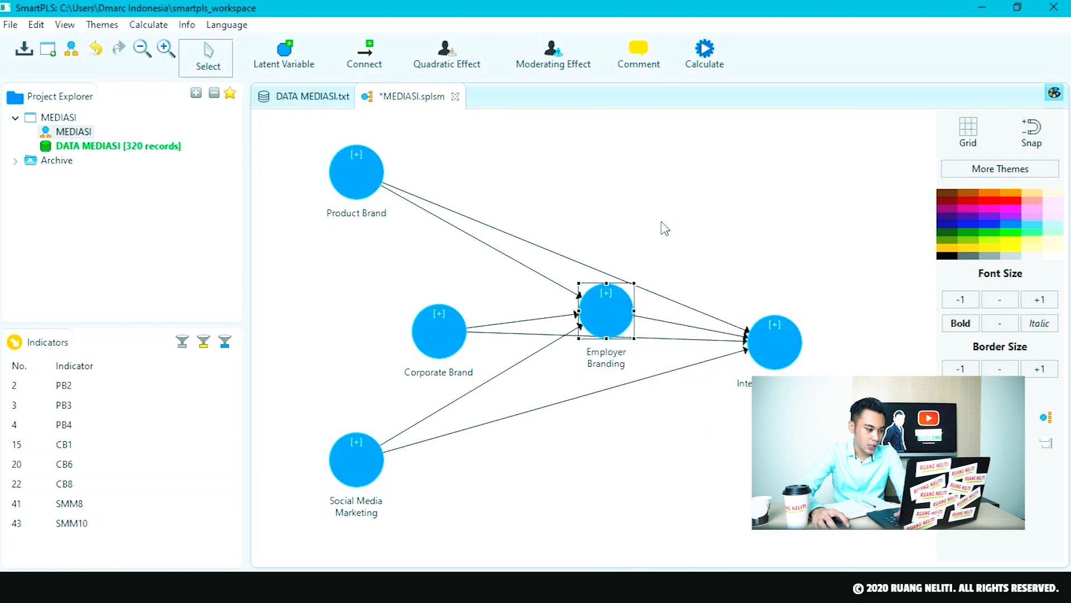
scroll(582, 268, "up", 1)
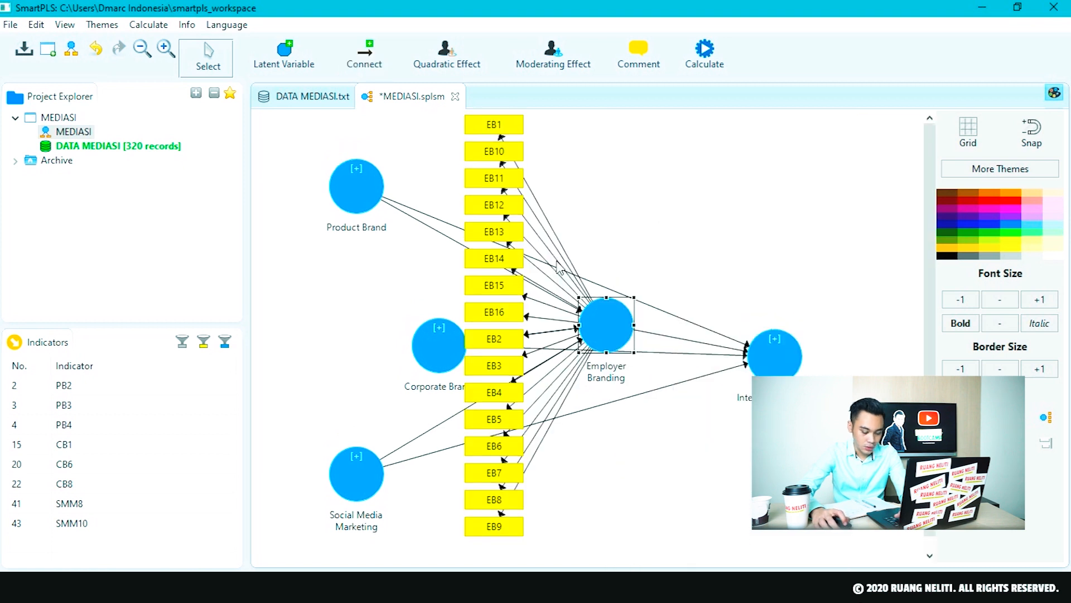
left_click(487, 127)
key("Delete")
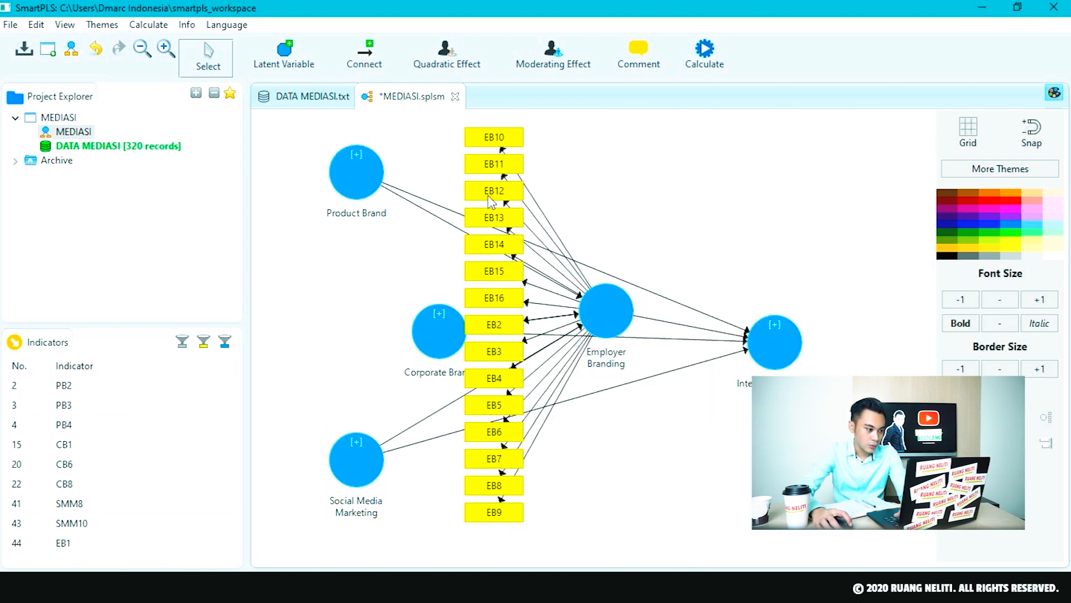
left_click(488, 323)
key("Delete")
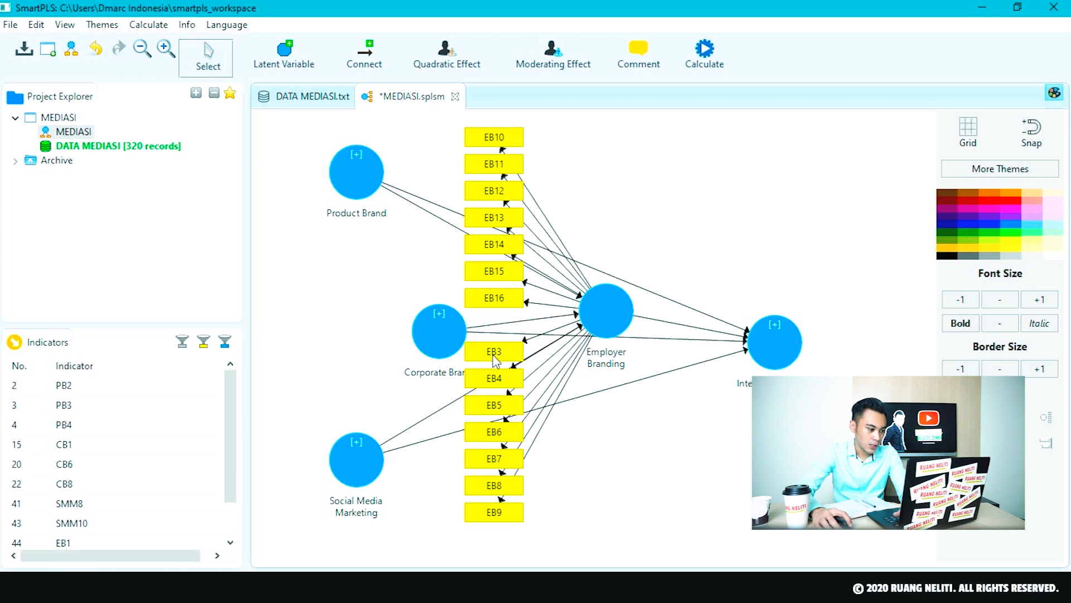
left_click(494, 360)
key("Delete")
left_click(518, 403)
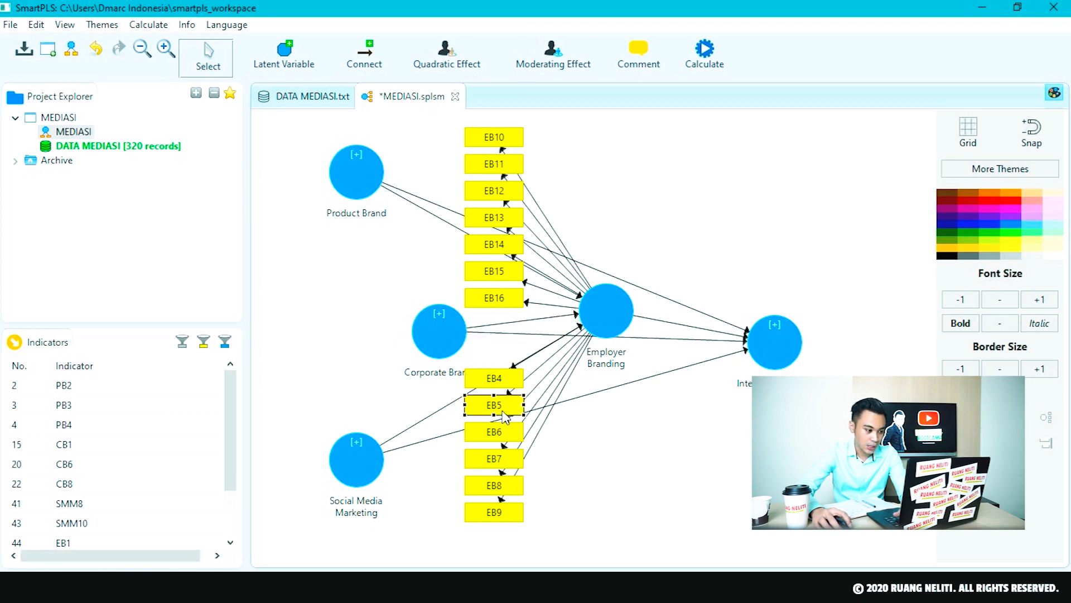
key("Delete")
right_click(618, 313)
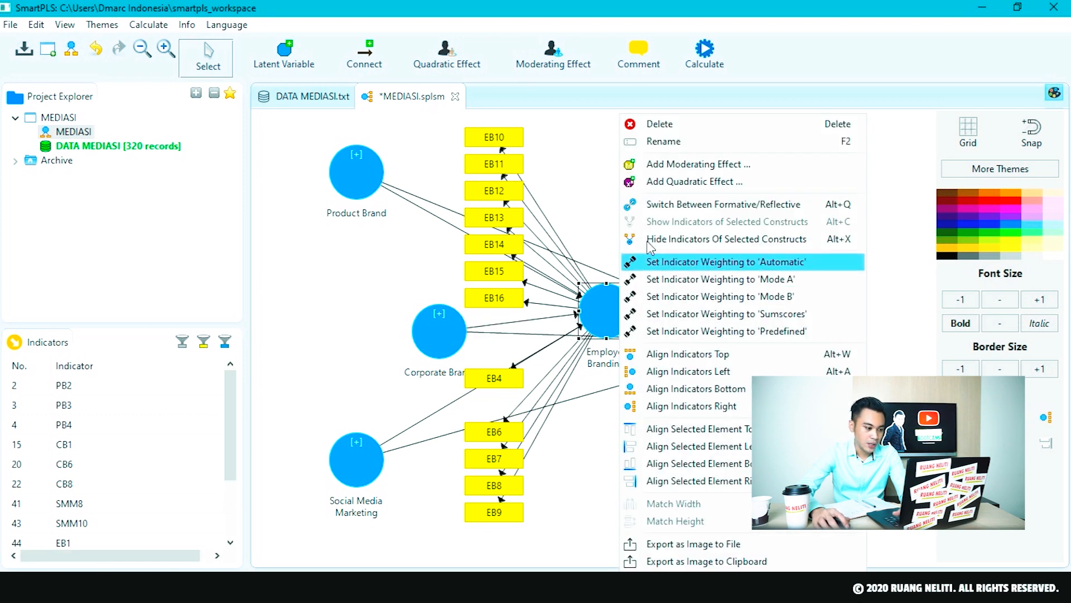
left_click(692, 240)
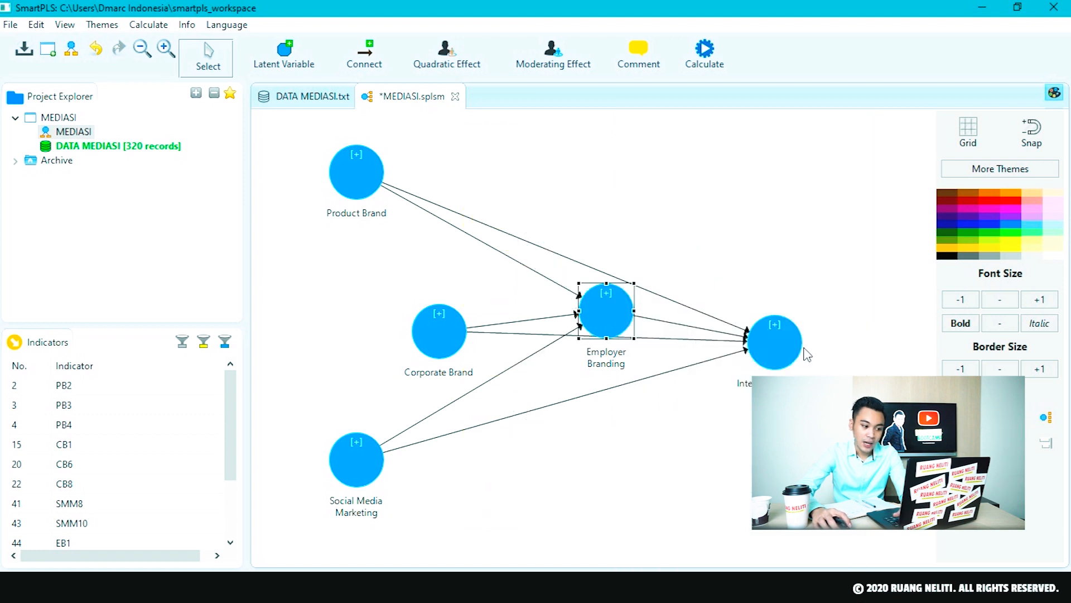
Run the PLS Algorithm again on the reduced MEDIASI path model
left_click(701, 69)
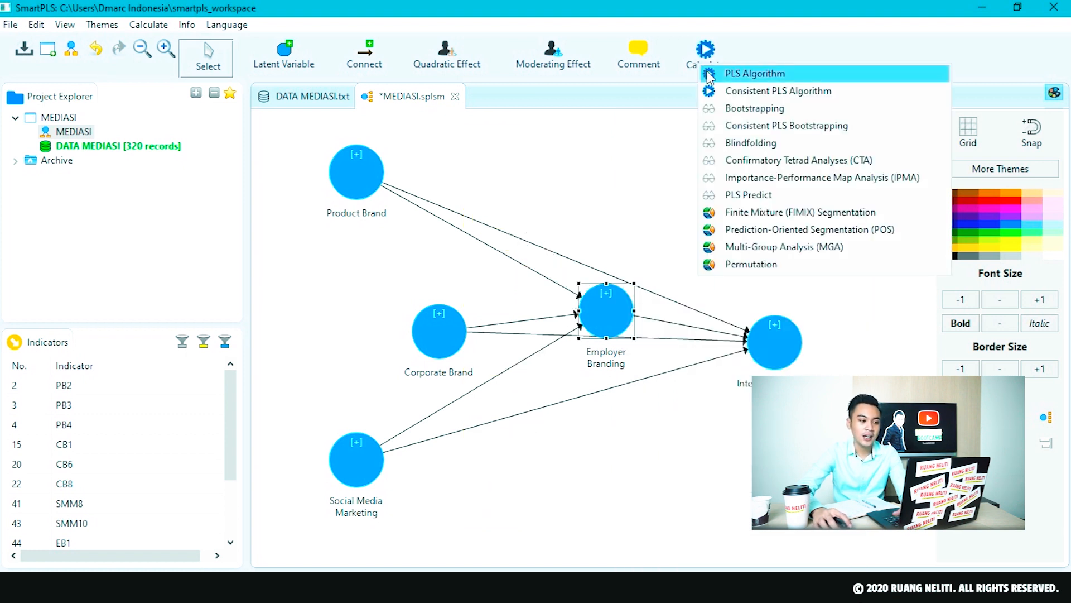
left_click(710, 77)
left_click(943, 465)
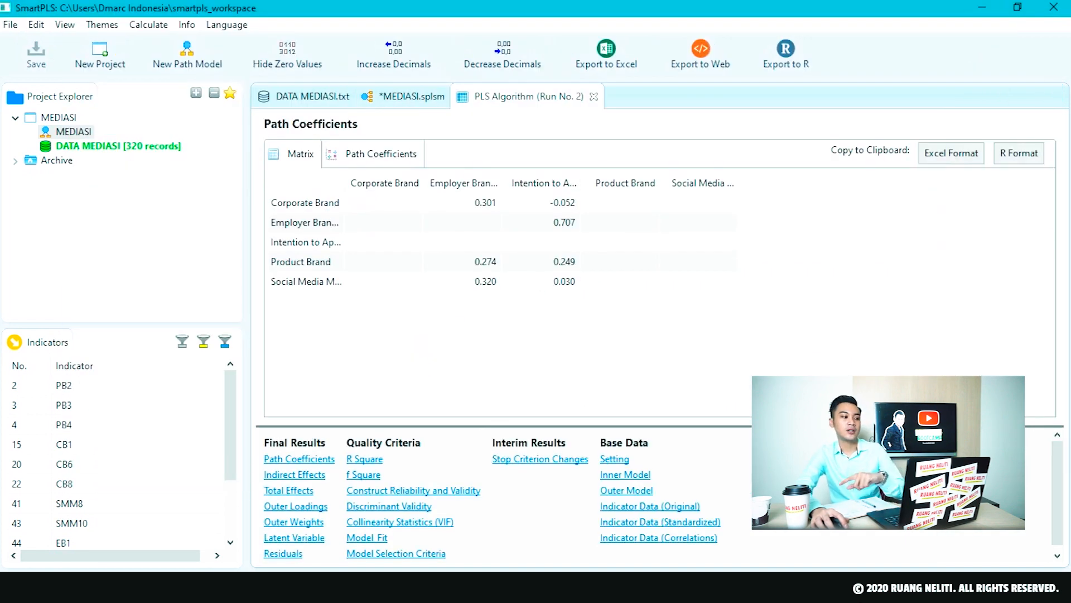
Open the Outer Loadings of the new run and check the loadings of all remaining indicators
left_click(296, 507)
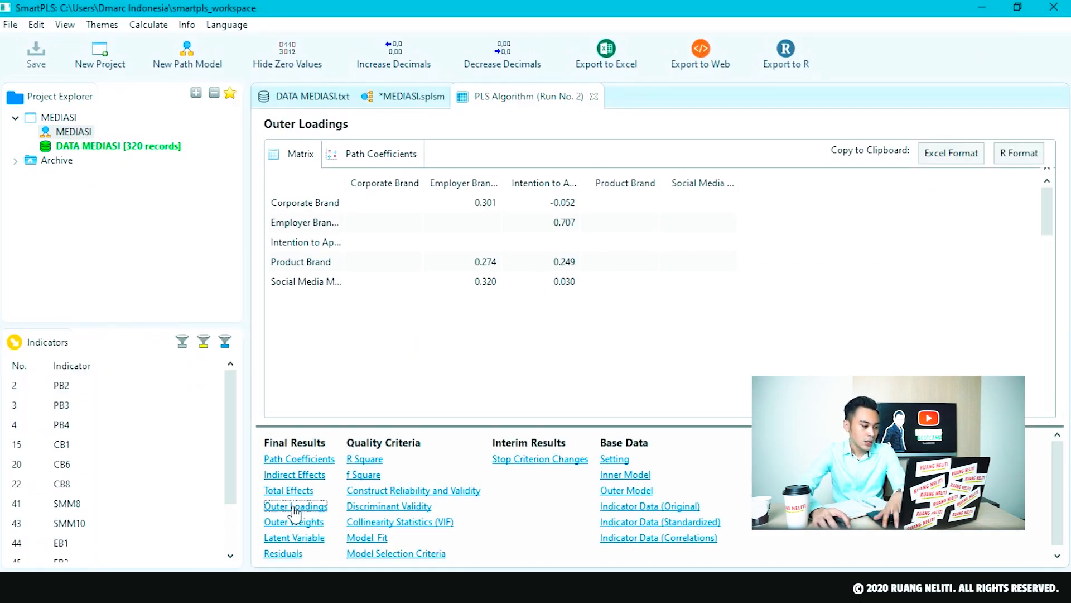
scroll(377, 237, "down", 15)
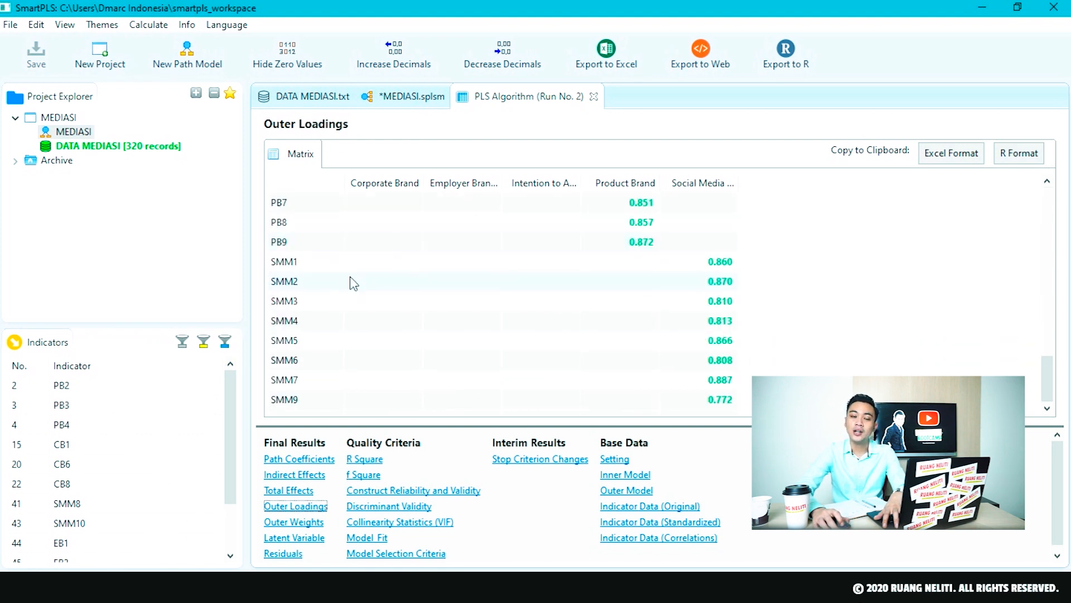
scroll(547, 357, "up", 10)
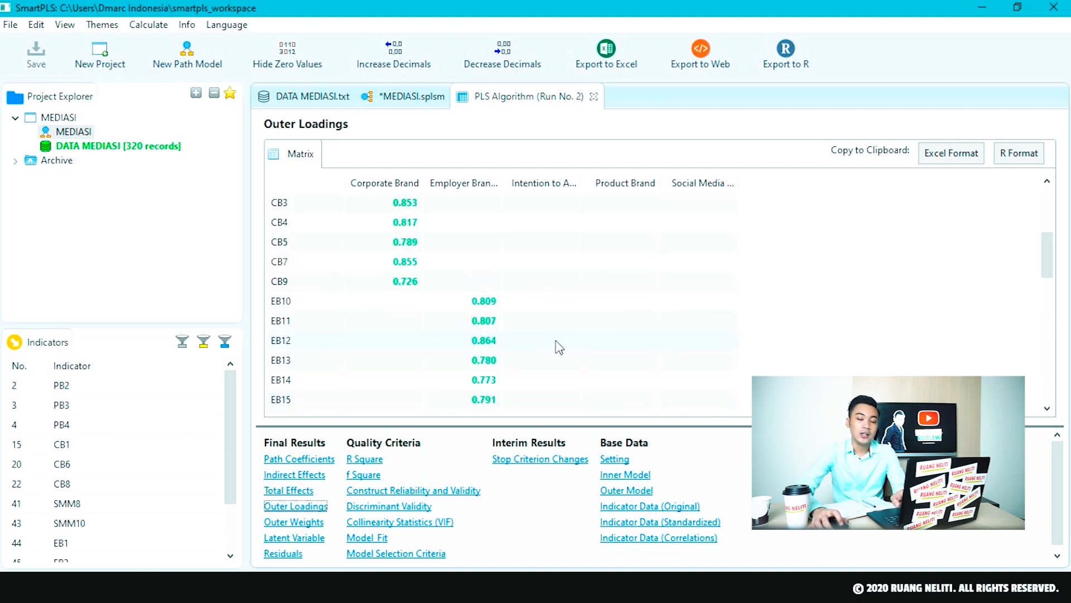
scroll(556, 343, "up", 4)
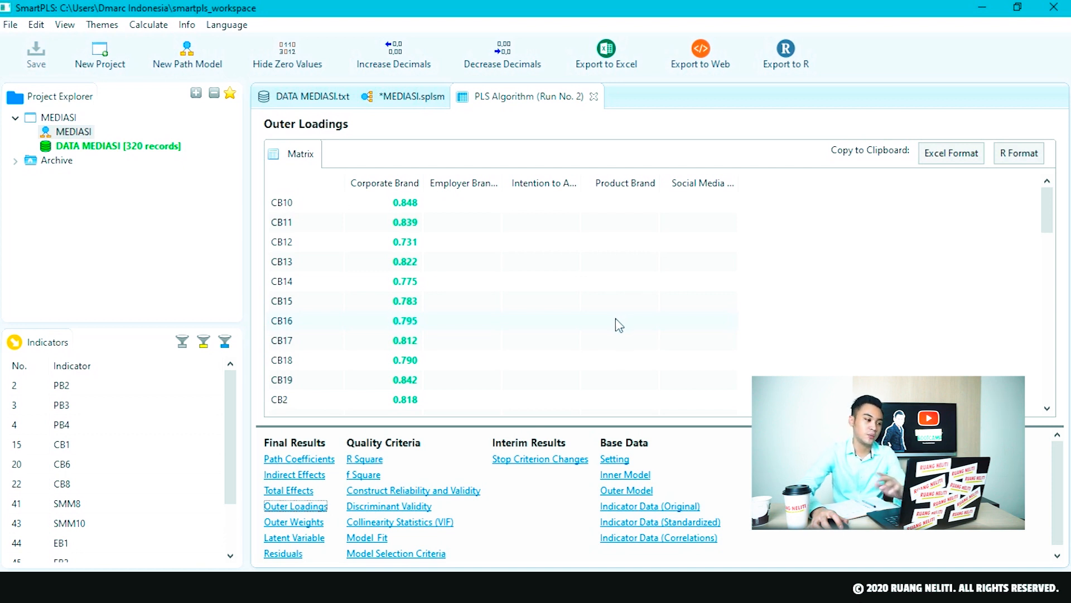
Open the Construct Reliability and Validity results, widen the construct name and AVE columns, and check the AVE of each construct
left_click(370, 493)
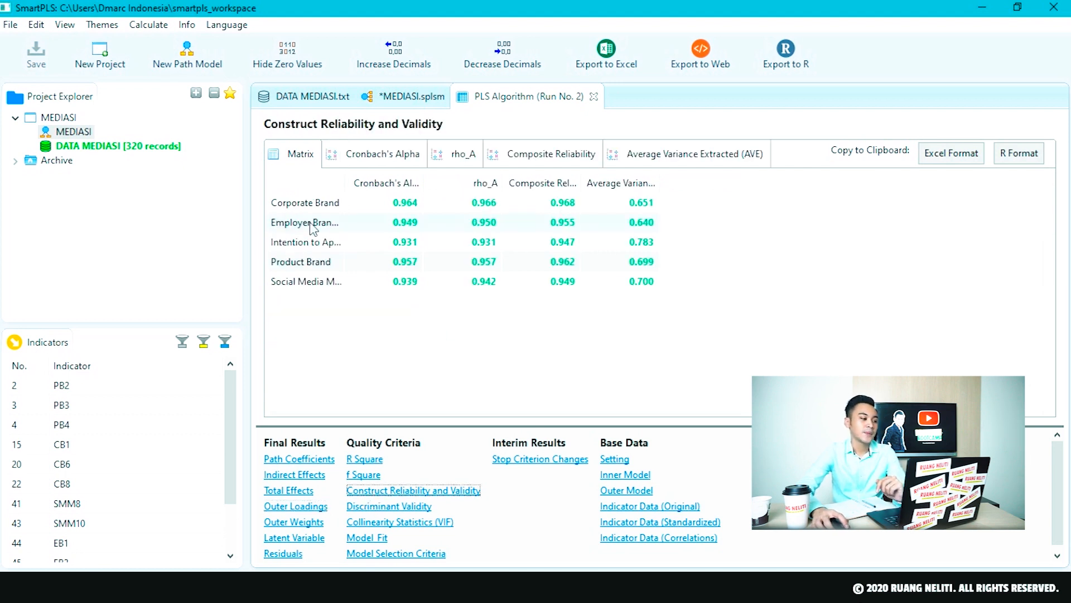
left_click_drag(345, 183, 457, 198)
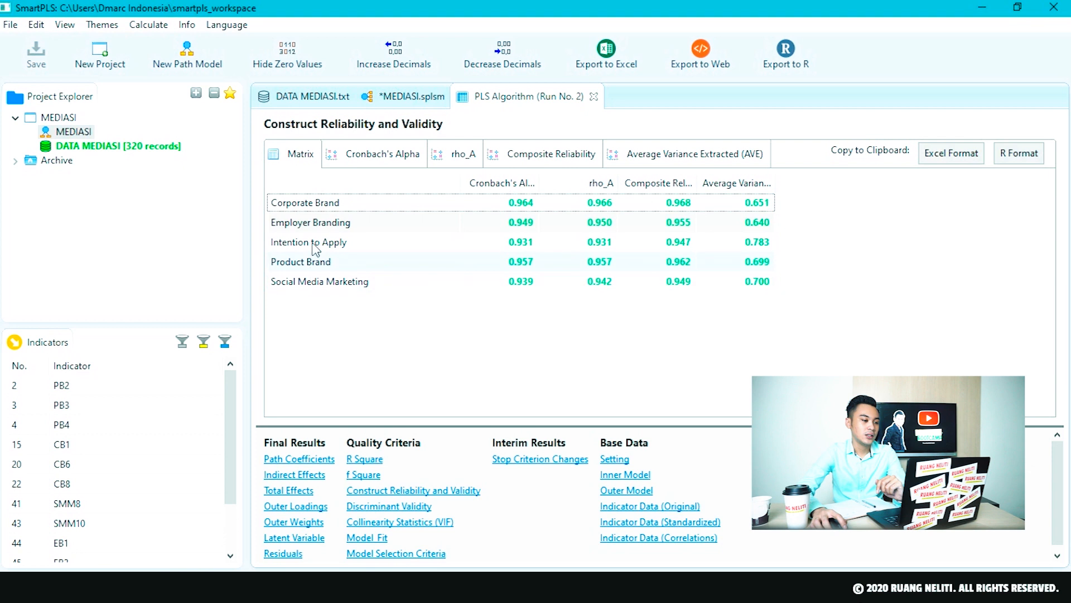
left_click_drag(775, 183, 872, 202)
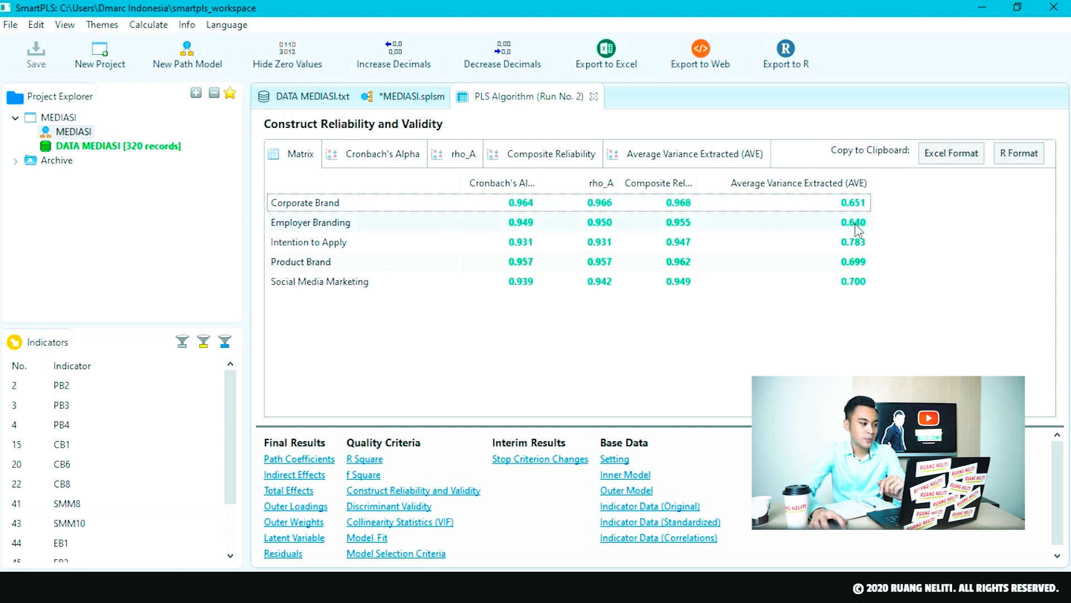
left_click(856, 222)
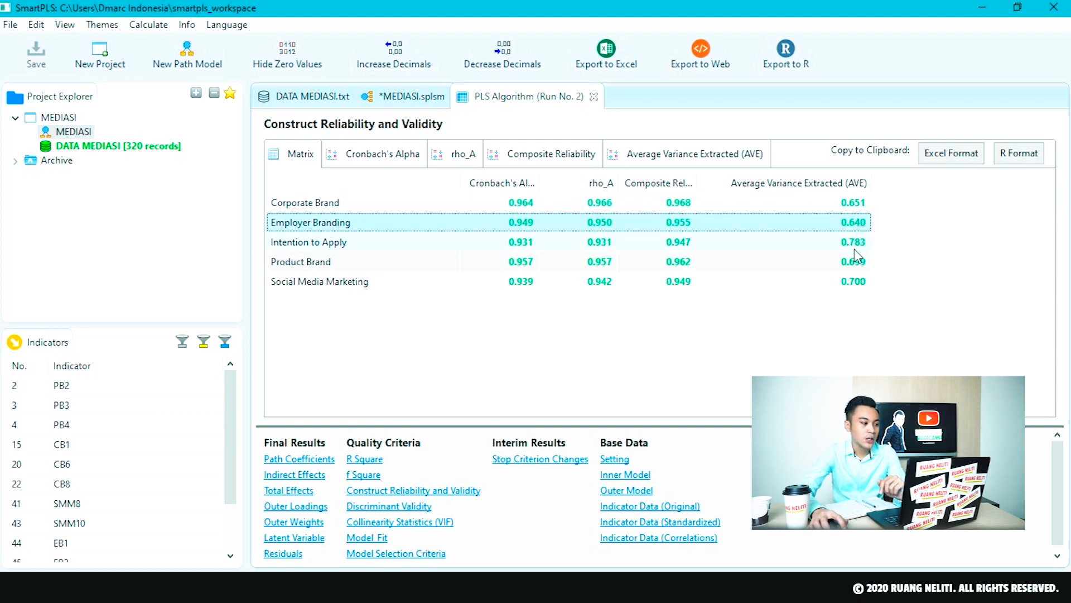
left_click(854, 250)
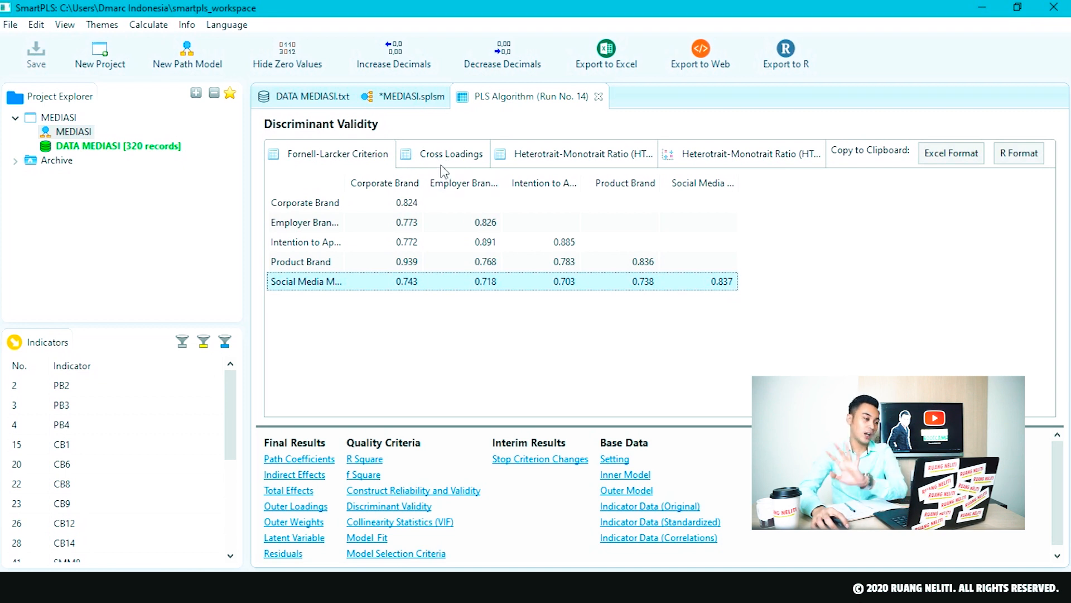
Review the Cross Loadings under Discriminant Validity and open the R Square results with the construct name column widened
left_click(434, 152)
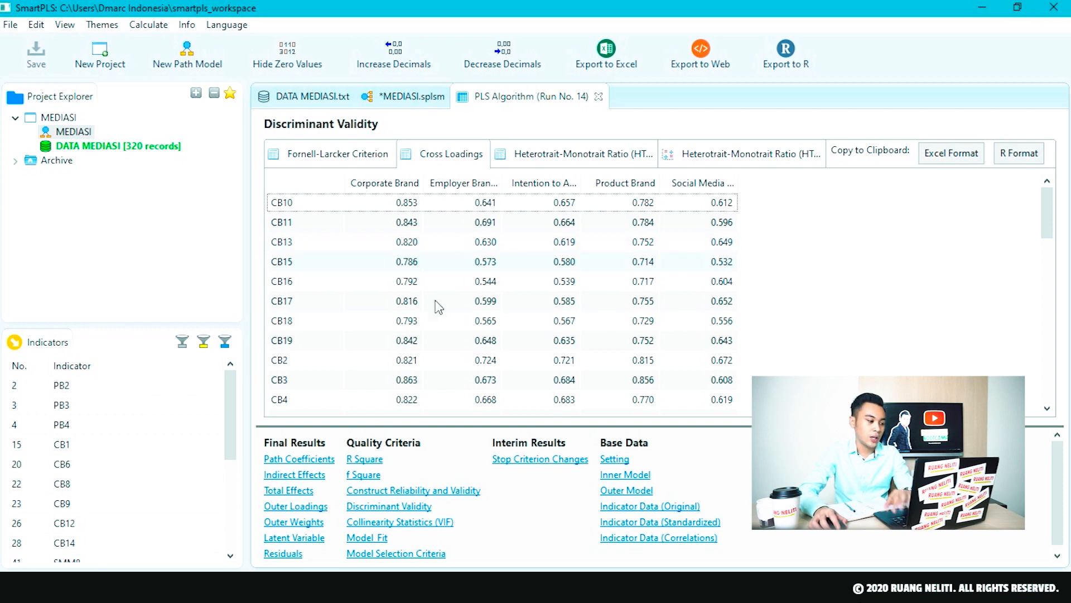
left_click(358, 459)
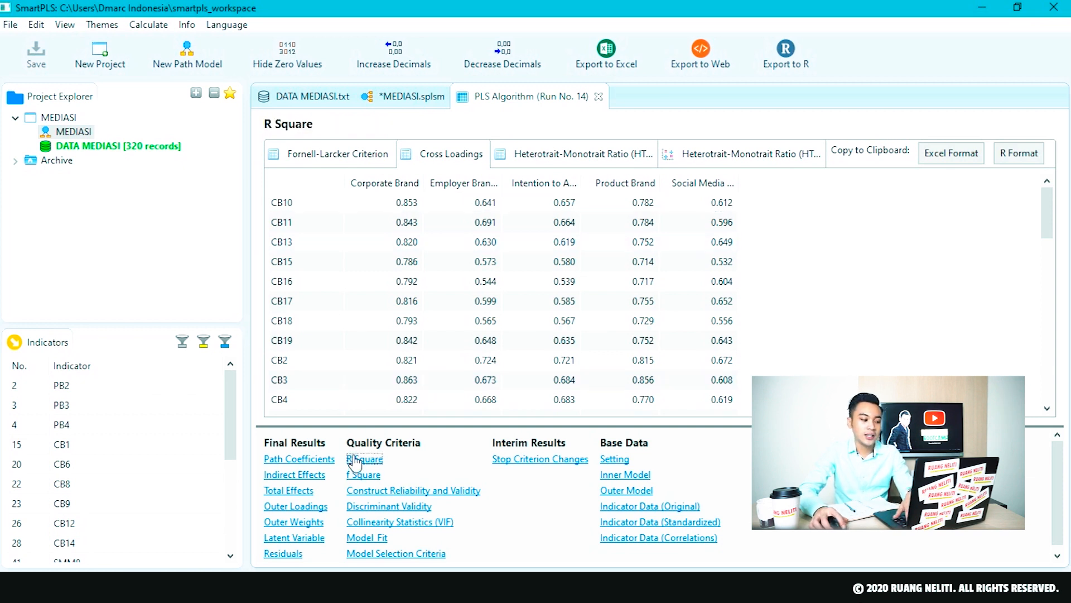
left_click_drag(347, 179, 471, 210)
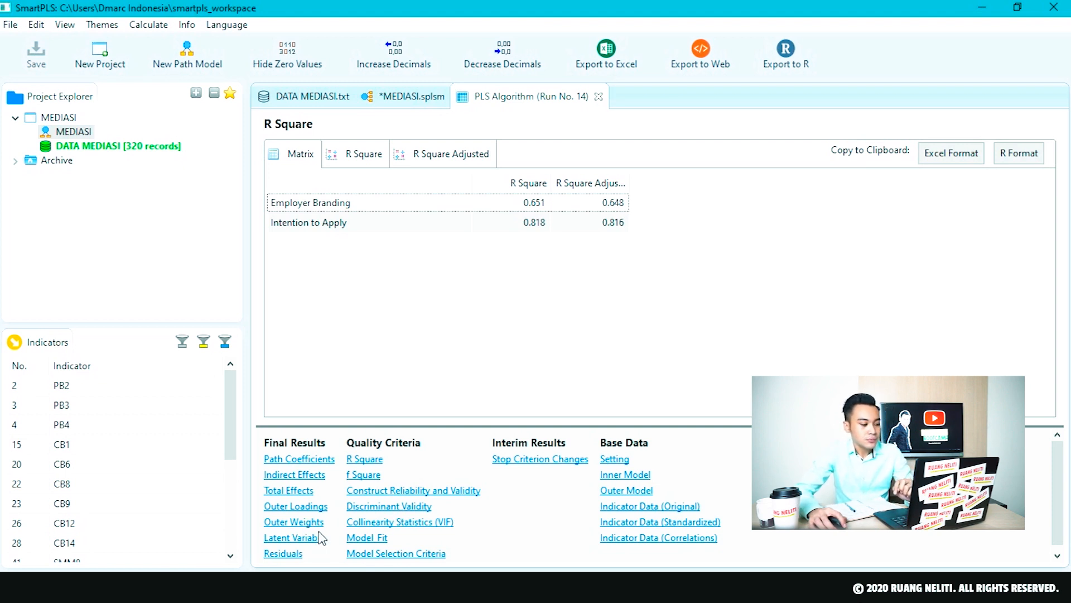
Open the Path Coefficients of the PLS run, widen the construct name column, and examine each construct's direct effects on Employer Branding and Intention to Apply
left_click(329, 458)
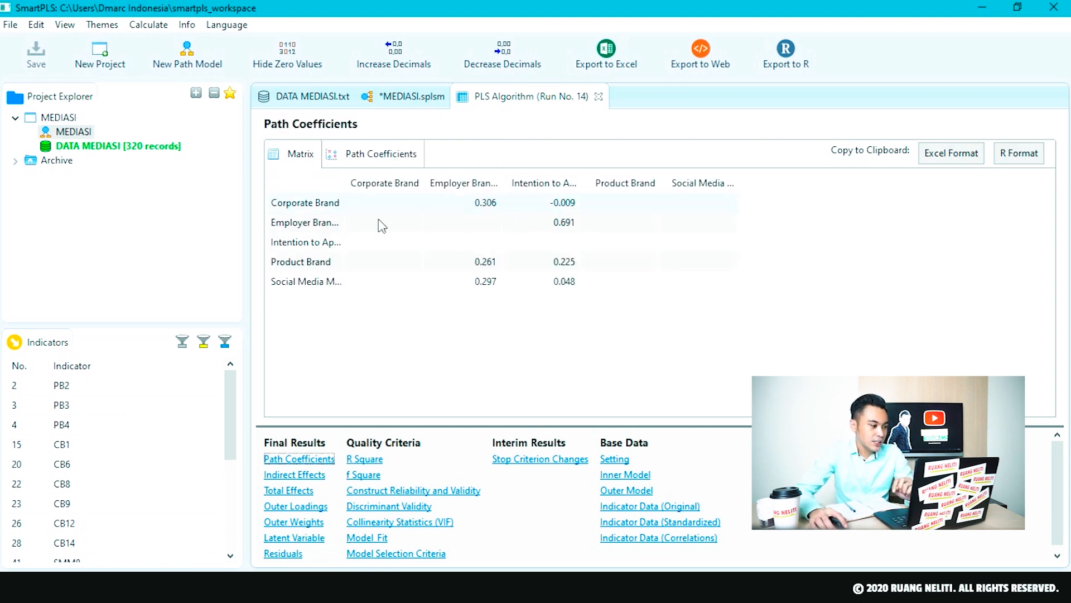
double_click(342, 191)
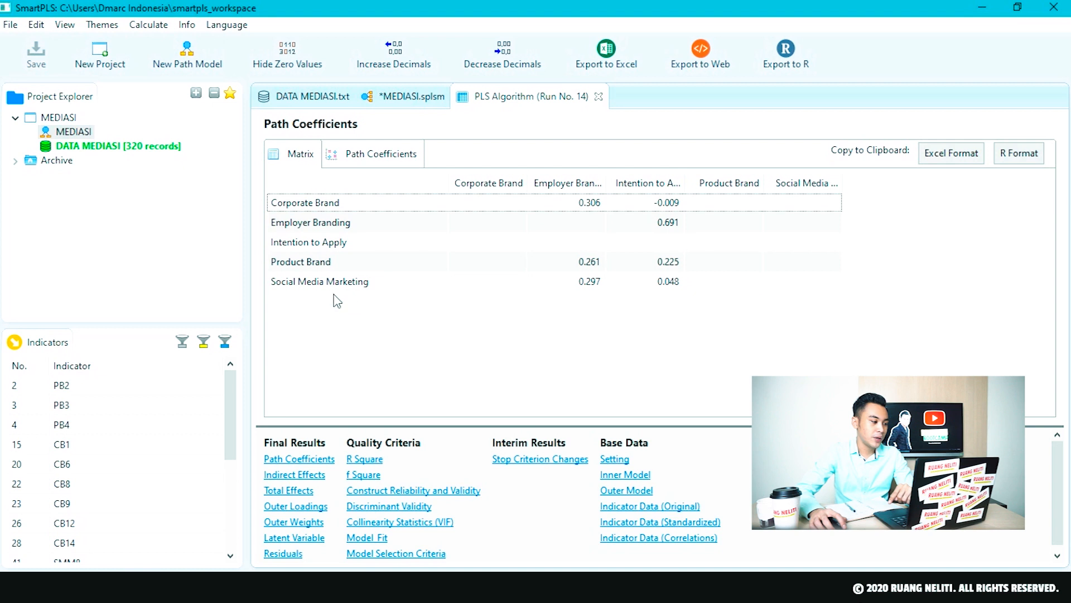
left_click(323, 262)
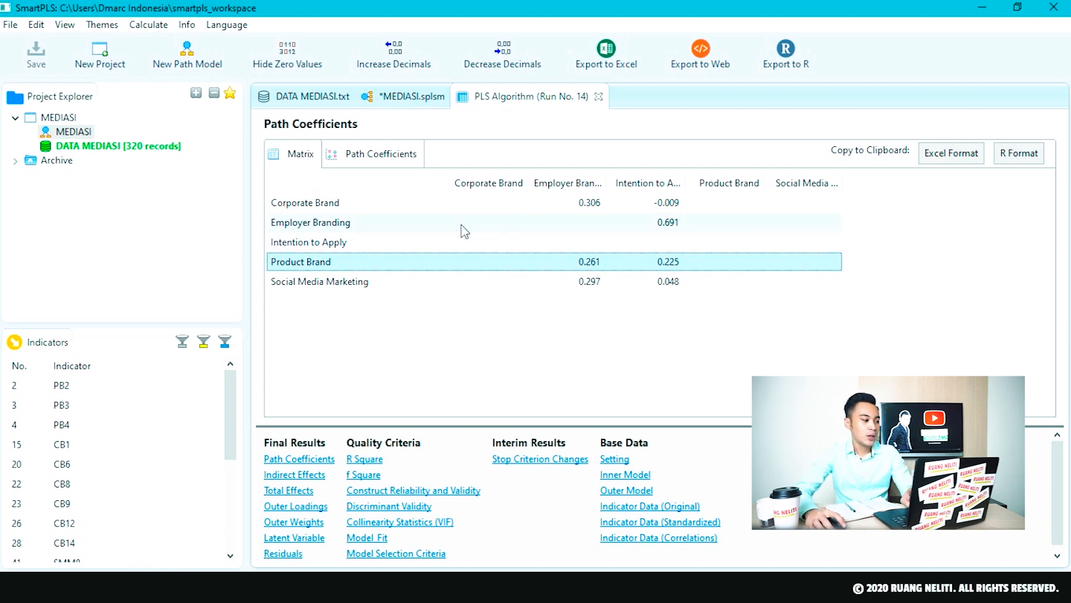
left_click(329, 204)
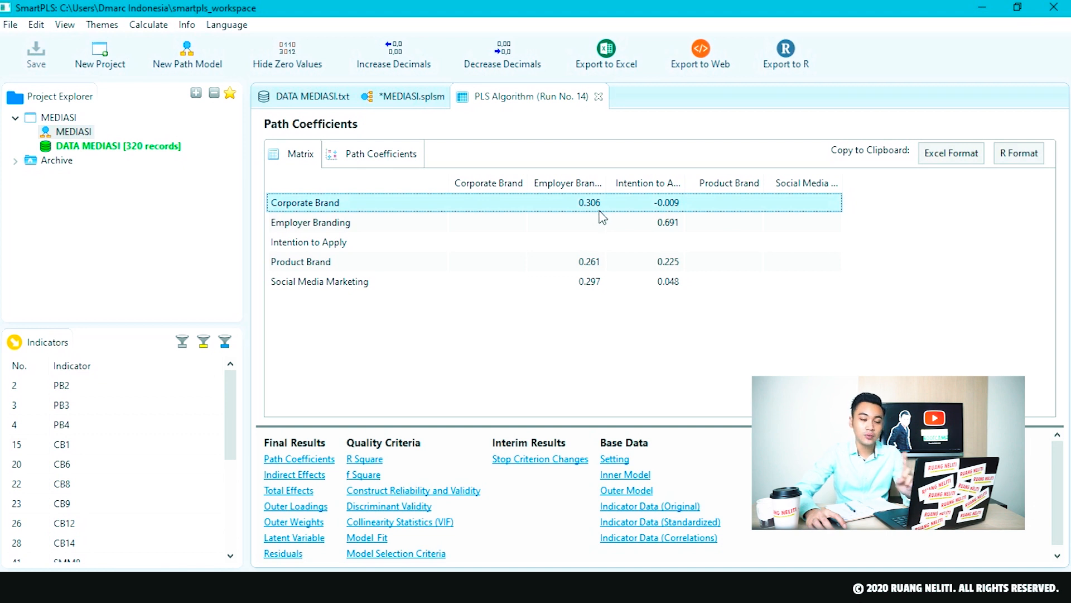
left_click(337, 288)
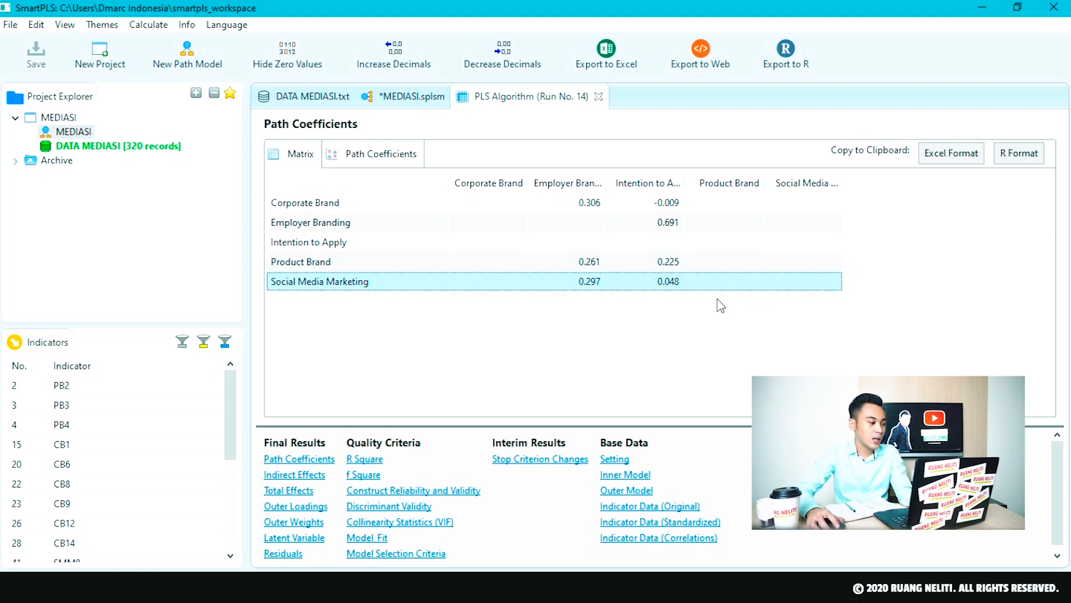
left_click(513, 266)
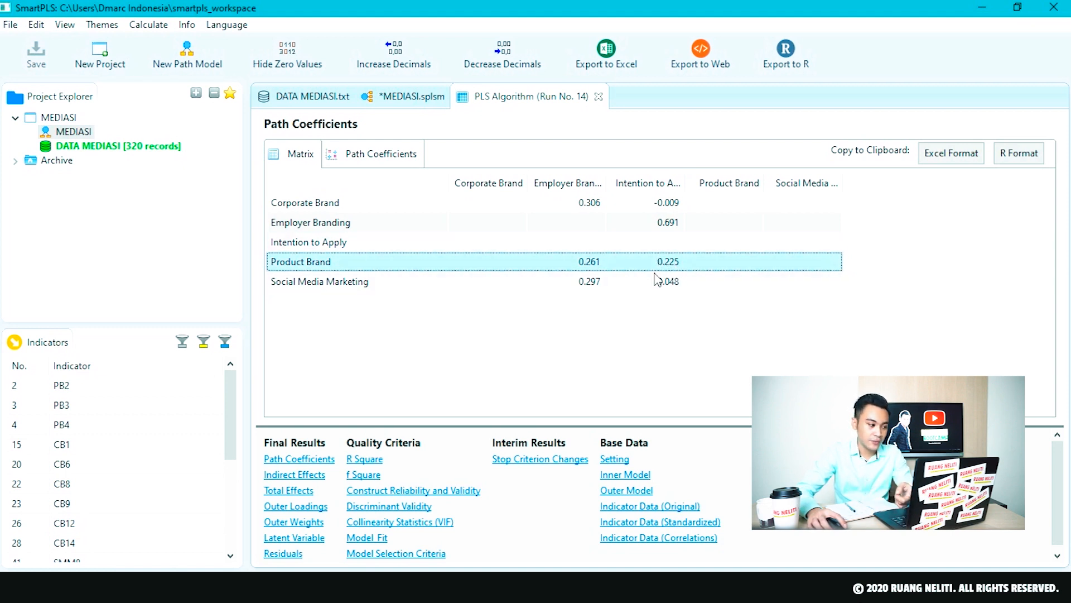
left_click(304, 211)
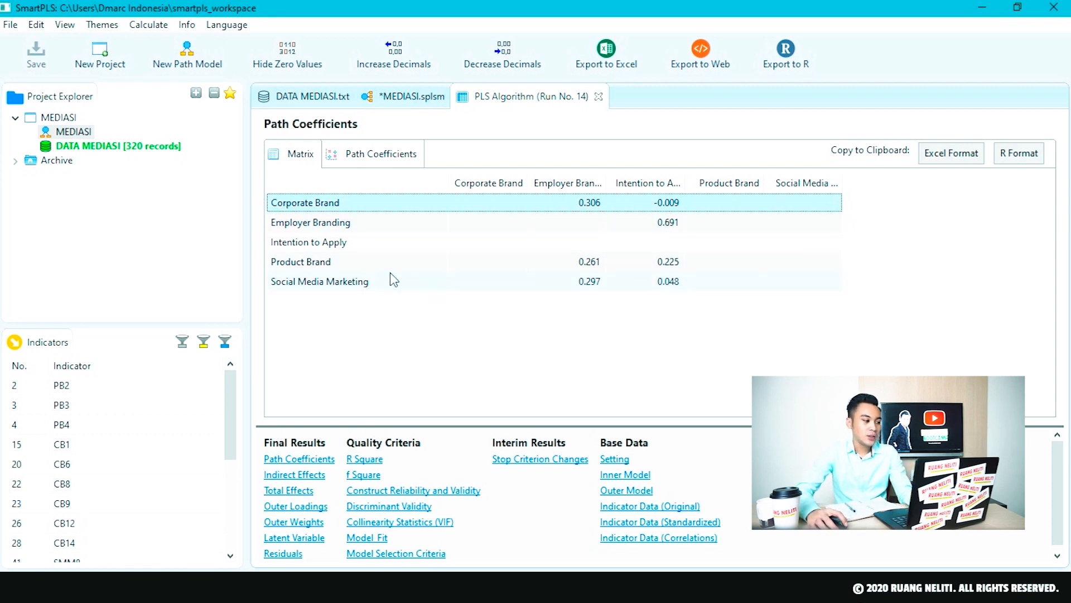
left_click(346, 283)
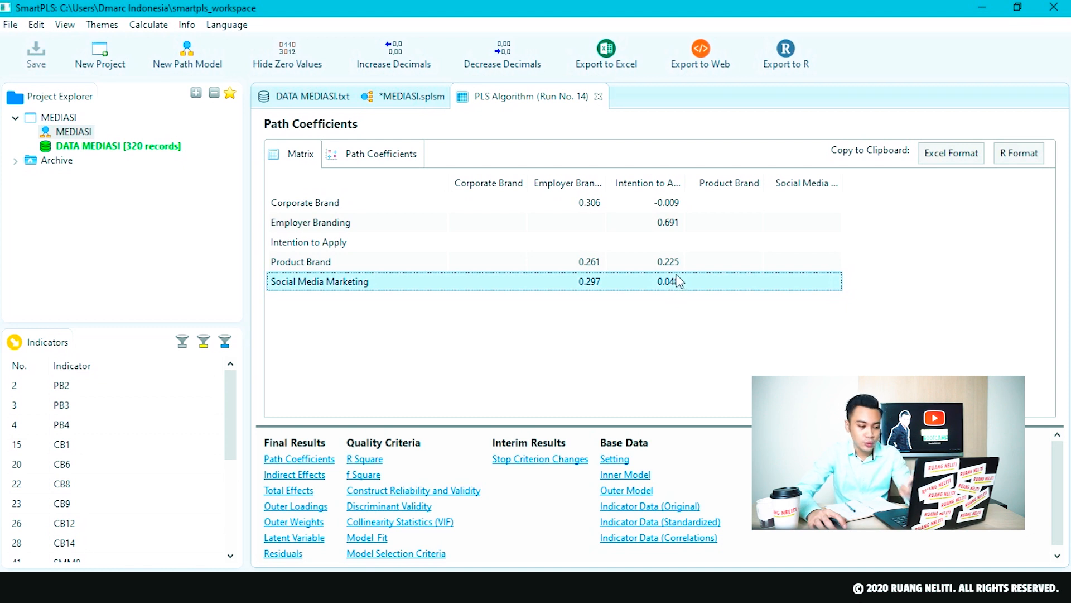
left_click(353, 226)
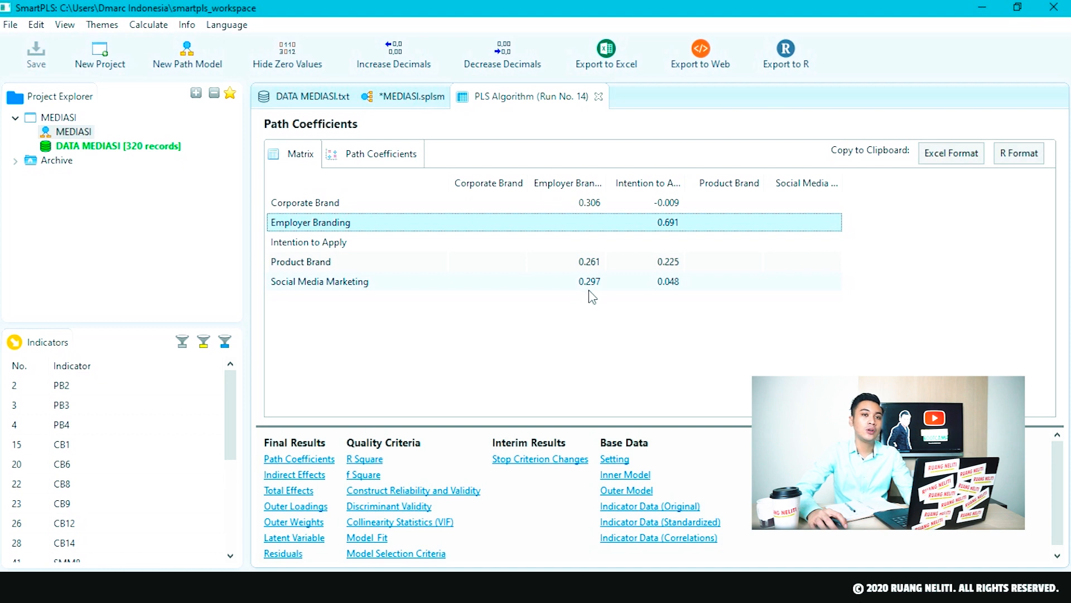
left_click(644, 205)
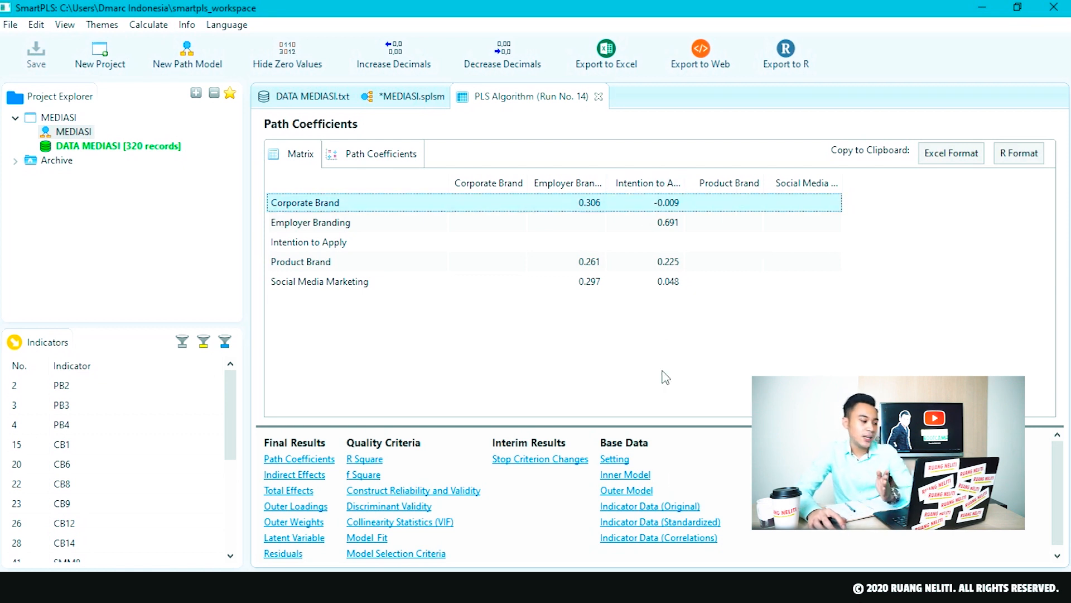
Return to the MEDIASI path model and run Basic Bootstrapping with 500 subsamples, two tailed at a 0.05 significance level
left_click(399, 106)
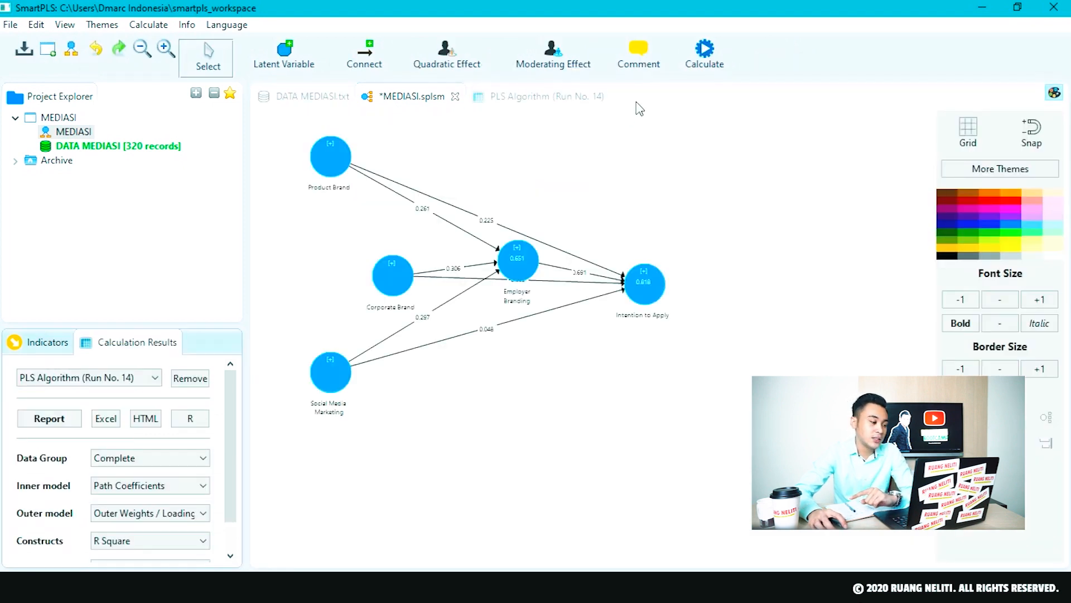
left_click(707, 62)
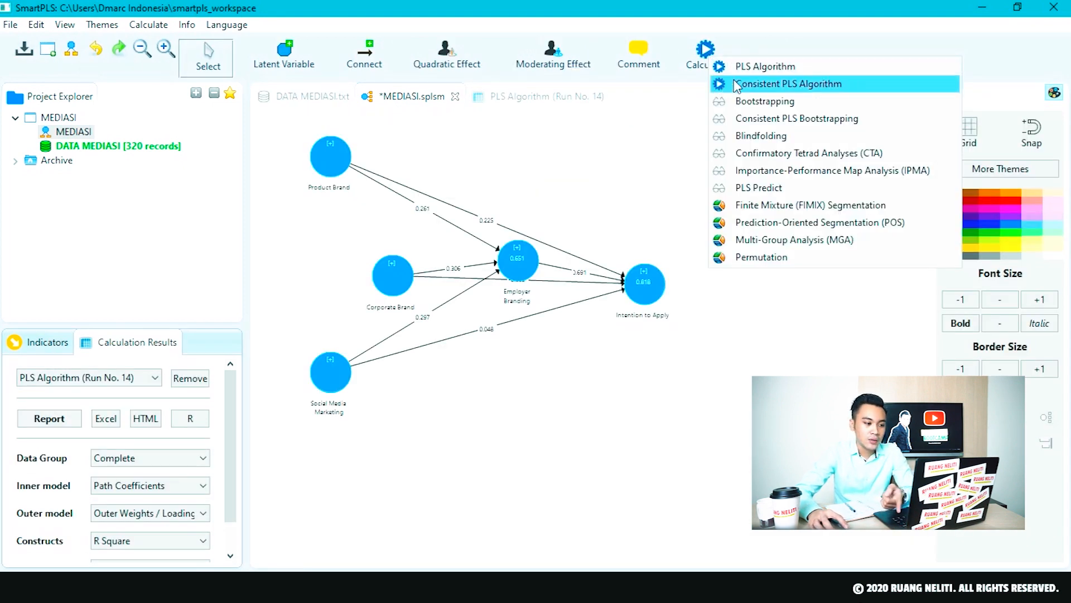
left_click(746, 103)
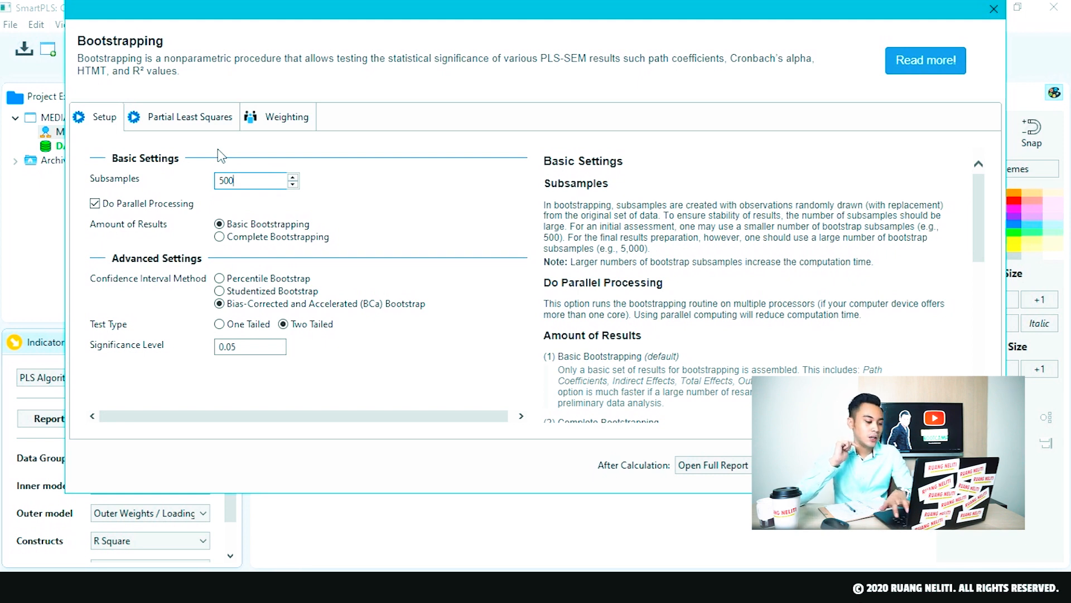
key("Return")
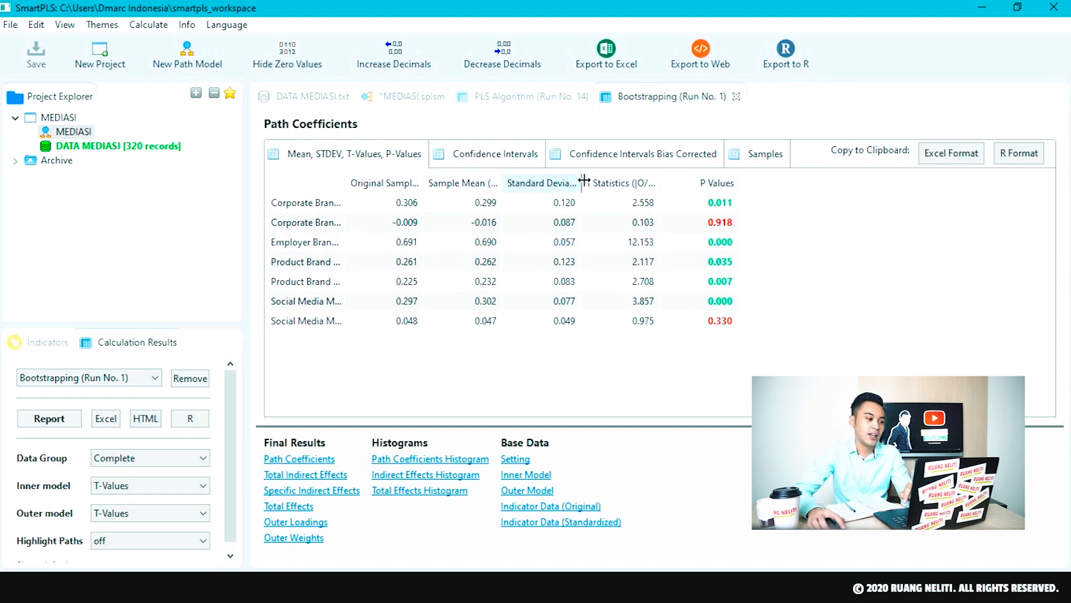
Widen the Standard Deviation and path name columns of the bootstrapped Path Coefficients and examine the T statistics and P values of the direct paths
left_click_drag(584, 181, 658, 223)
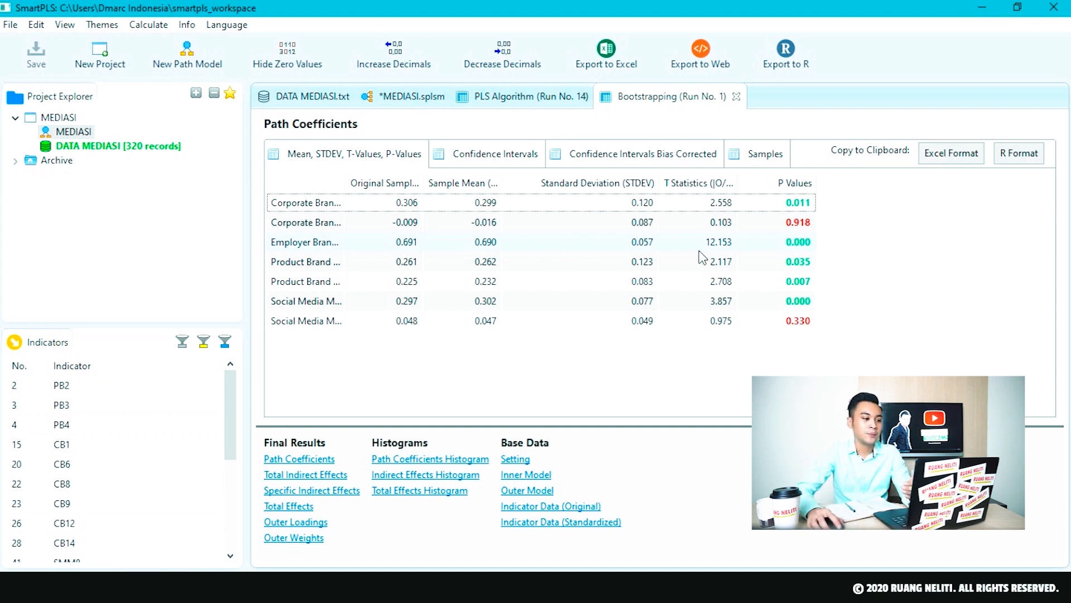
left_click_drag(342, 184, 485, 186)
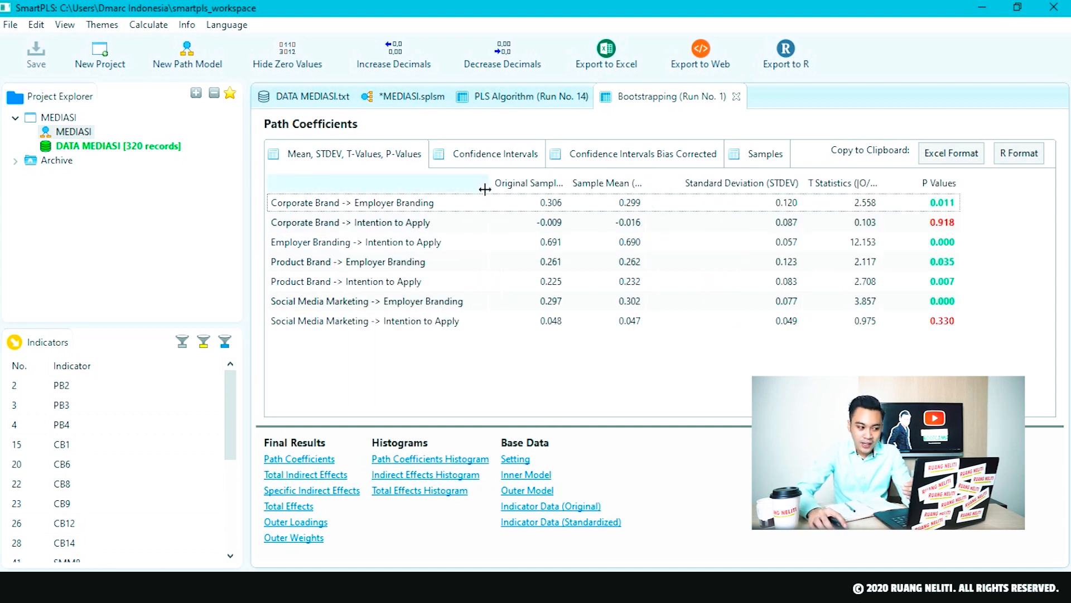
left_click(305, 266)
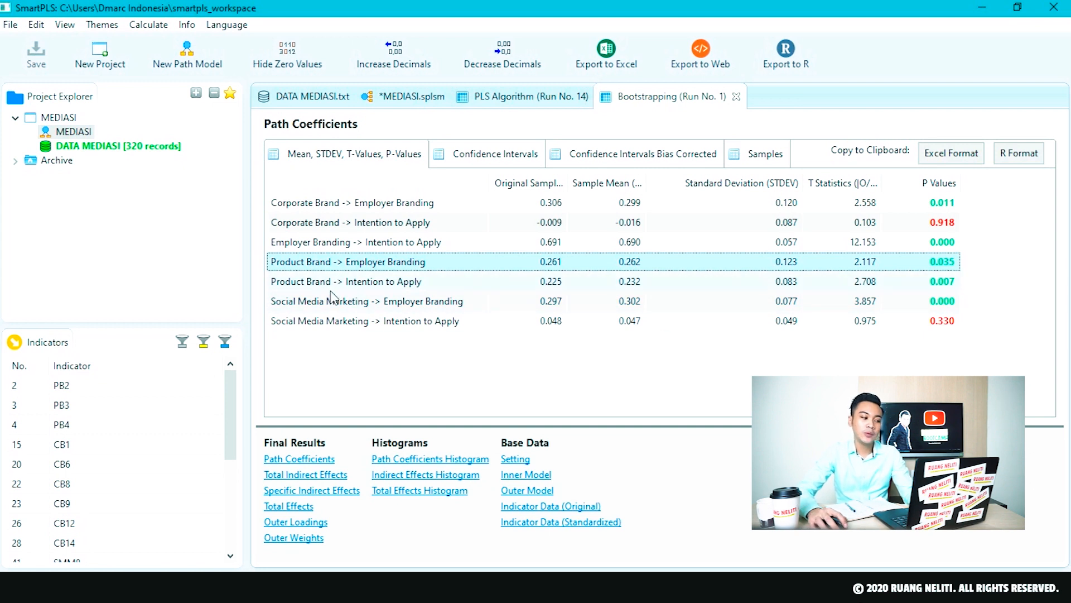
left_click(346, 205)
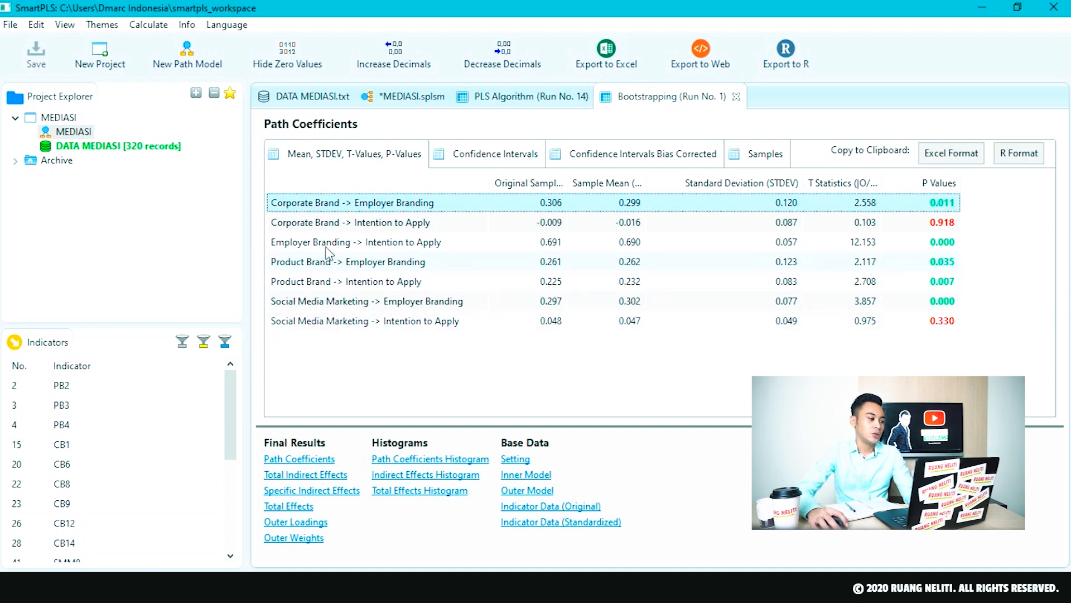
left_click(316, 306)
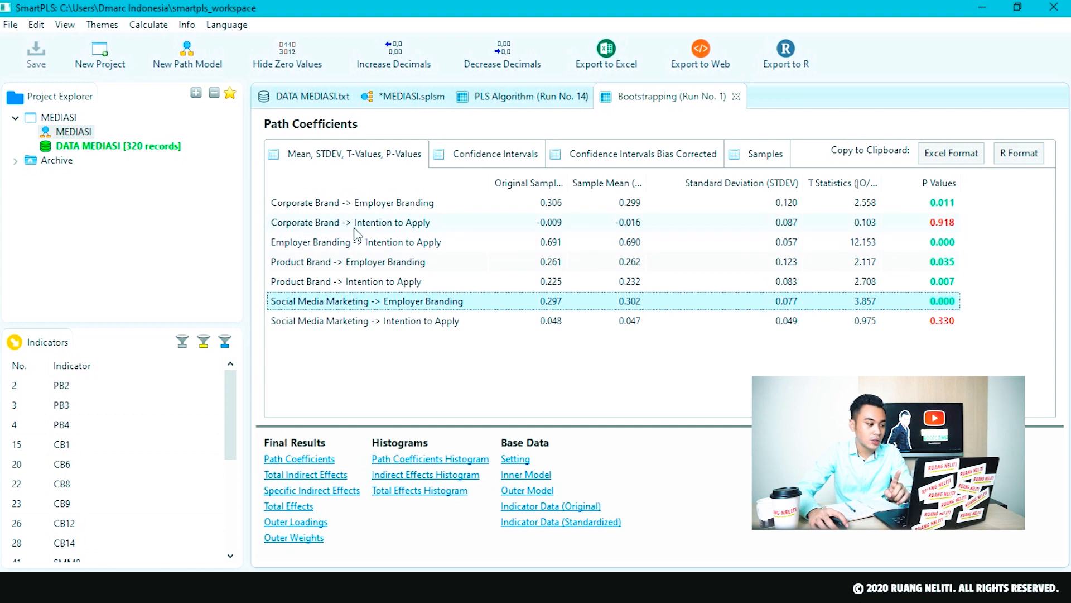
left_click(366, 263)
left_click(370, 281)
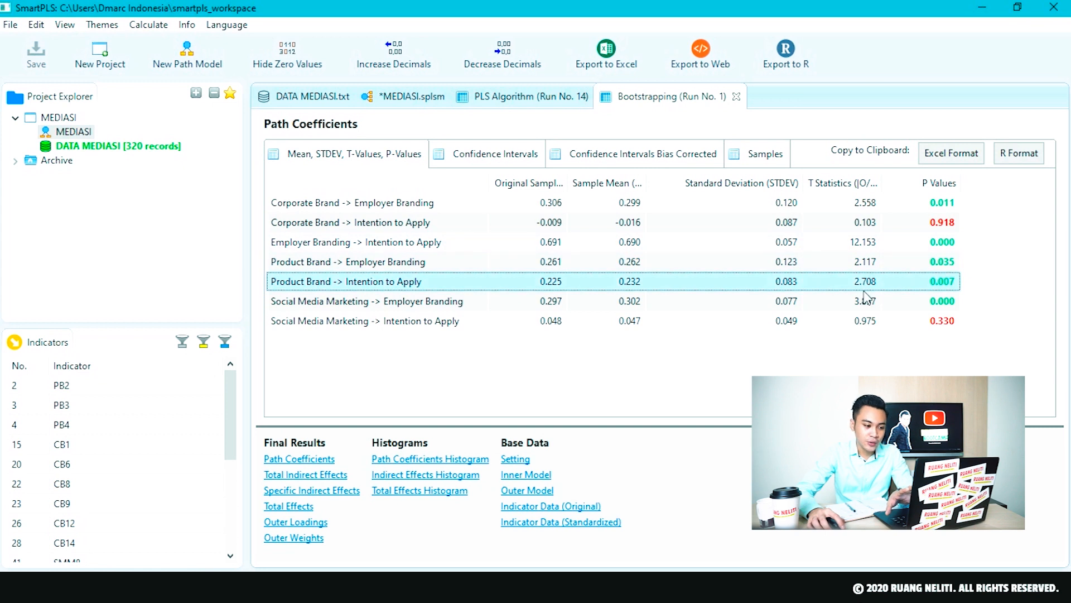
left_click(316, 223)
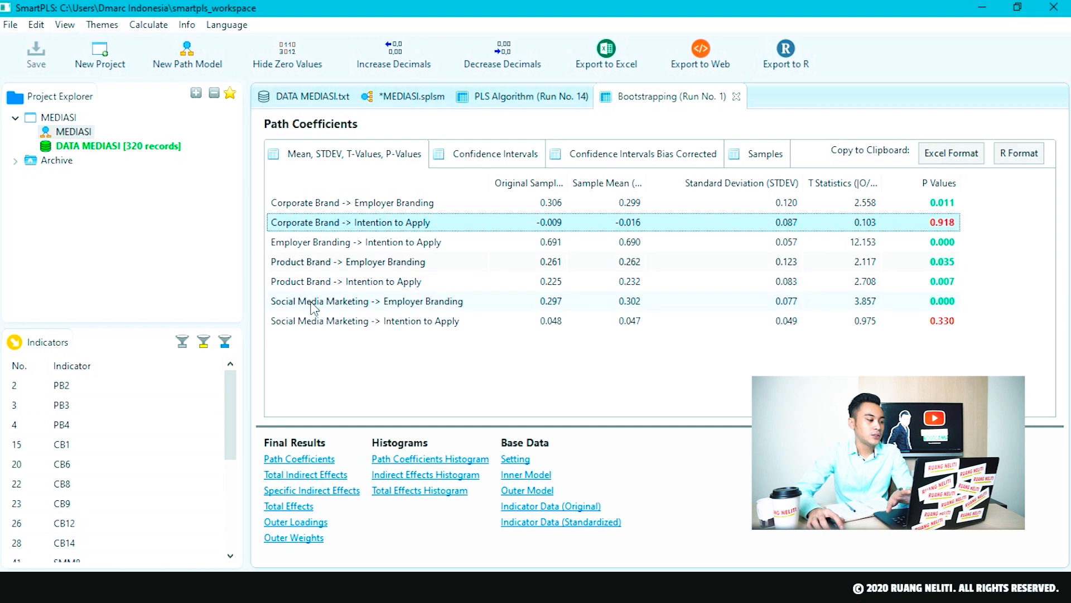
left_click(316, 326)
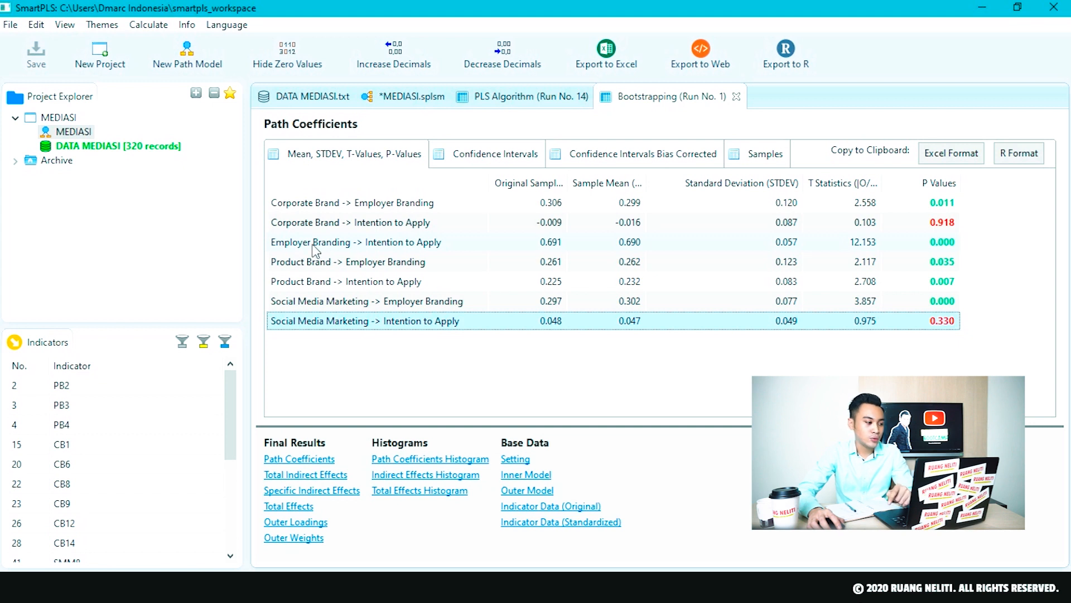
left_click(361, 242)
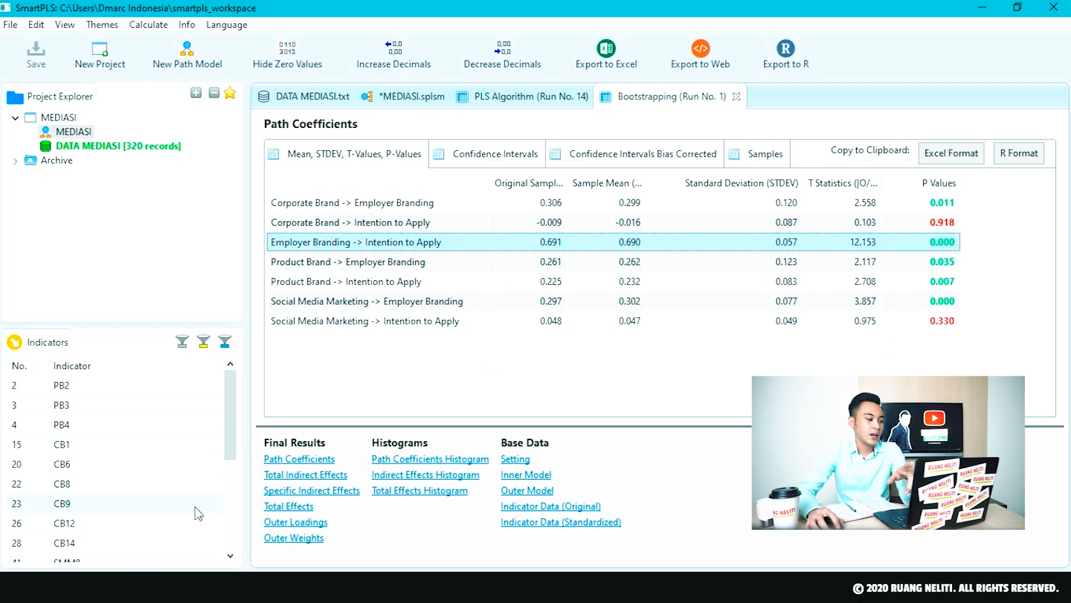
Open the bootstrapped Specific Indirect Effects, sort them by path name in descending order, and widen the path name and Original Sample columns
left_click(305, 493)
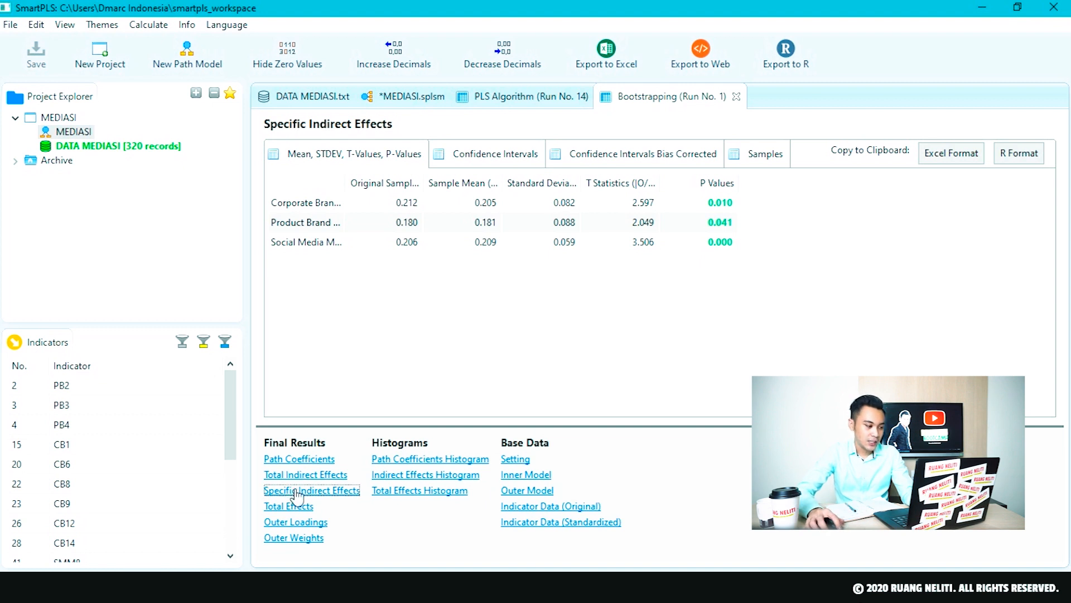
left_click_drag(346, 188, 485, 188)
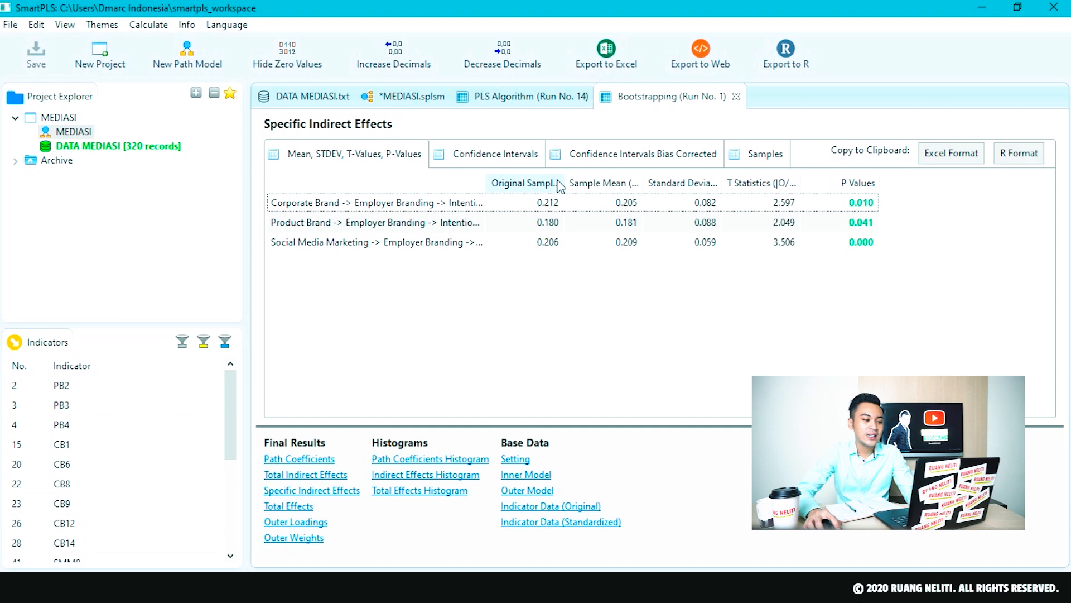
left_click(406, 183)
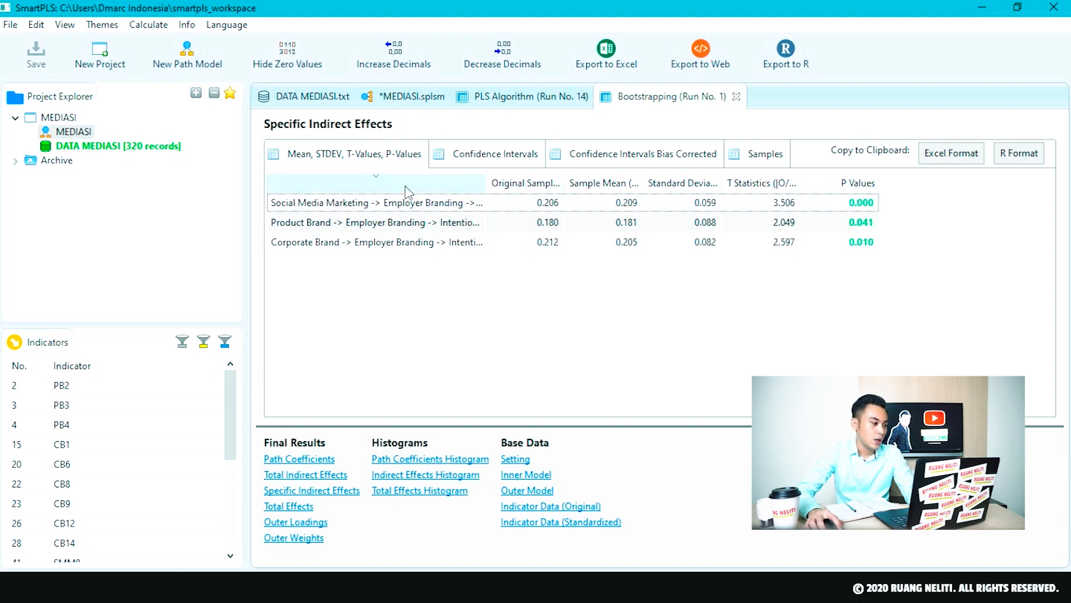
left_click_drag(565, 178, 631, 179)
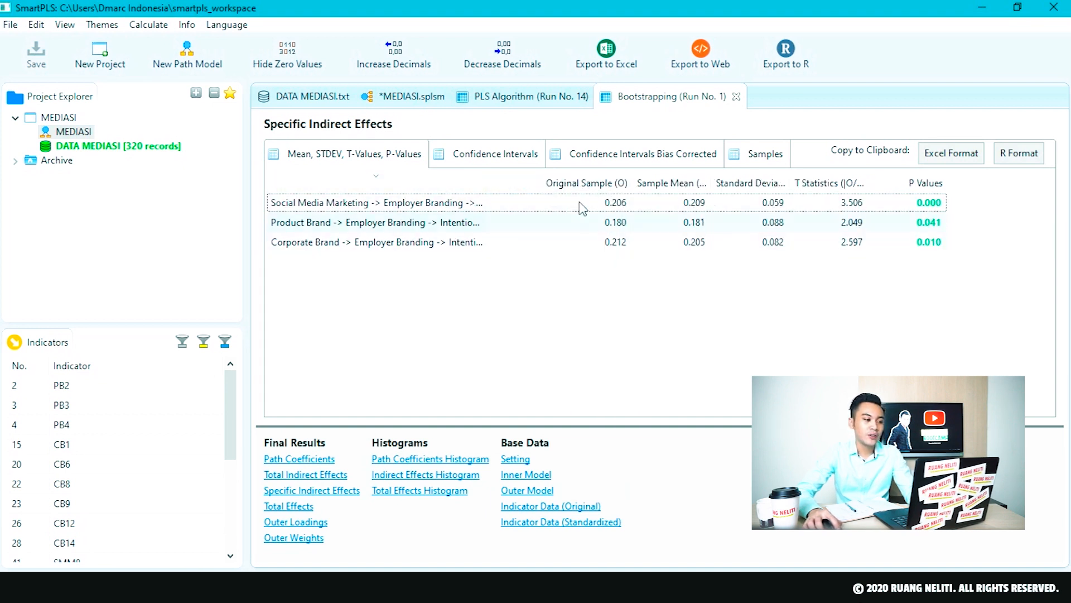
Open the Indirect Effects of PLS Algorithm Run No. 14 and widen the construct name column to compare the total indirect effects
left_click(519, 106)
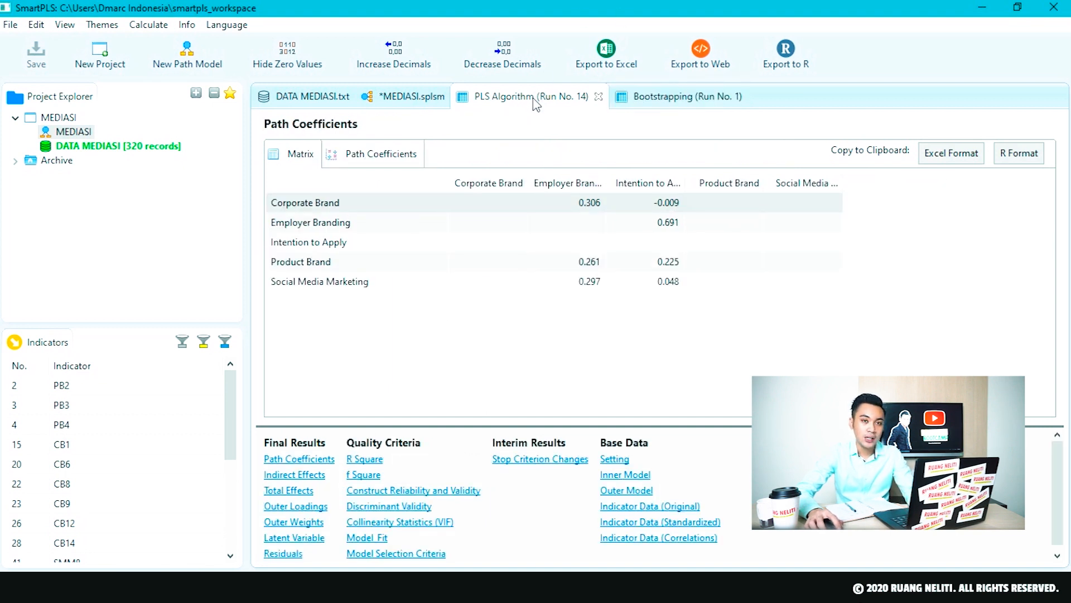
left_click(295, 475)
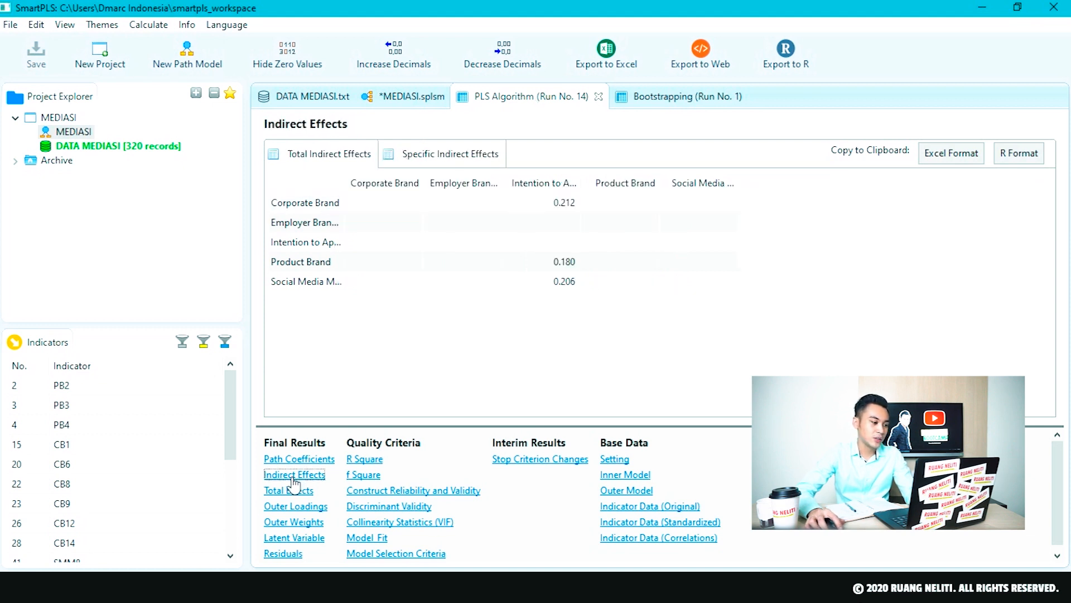
left_click_drag(342, 183, 564, 202)
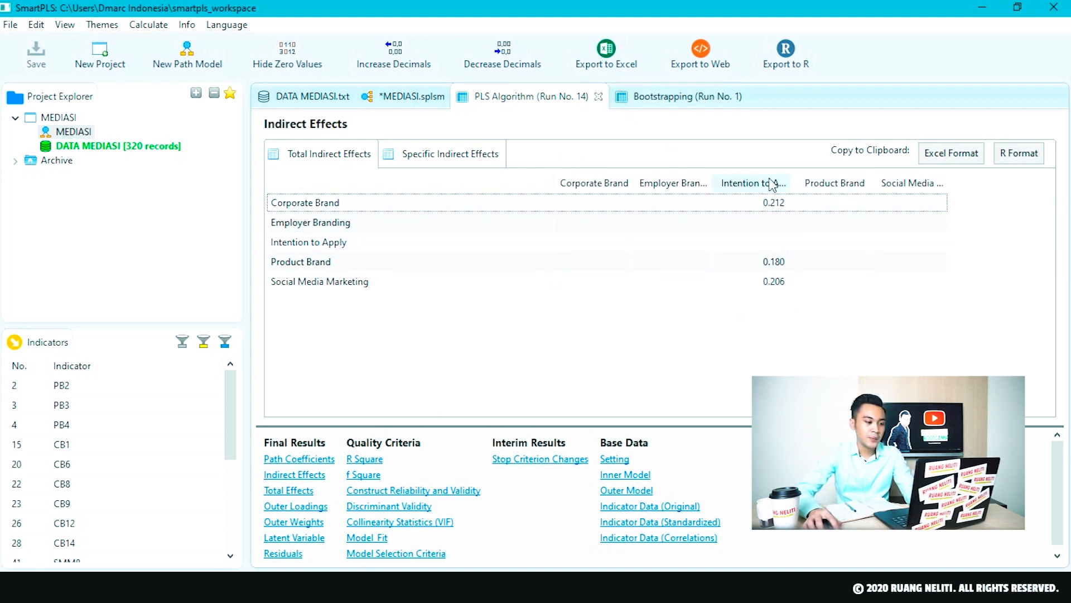
Return to the bootstrapped Specific Indirect Effects, show the full path names, and check the P value of the Product Brand mediation path
left_click(698, 97)
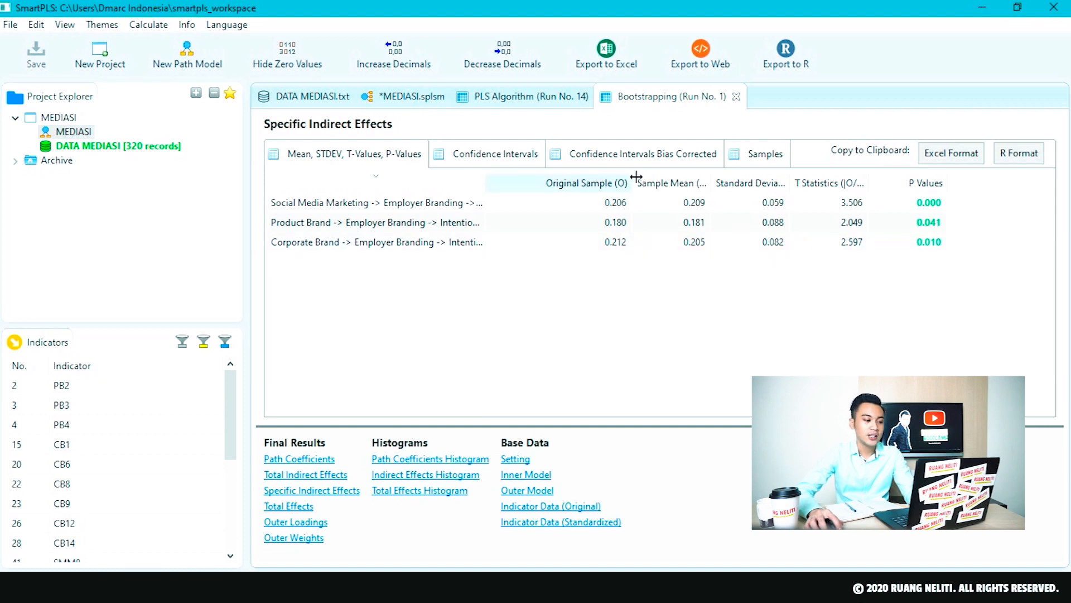
left_click_drag(632, 183, 639, 183)
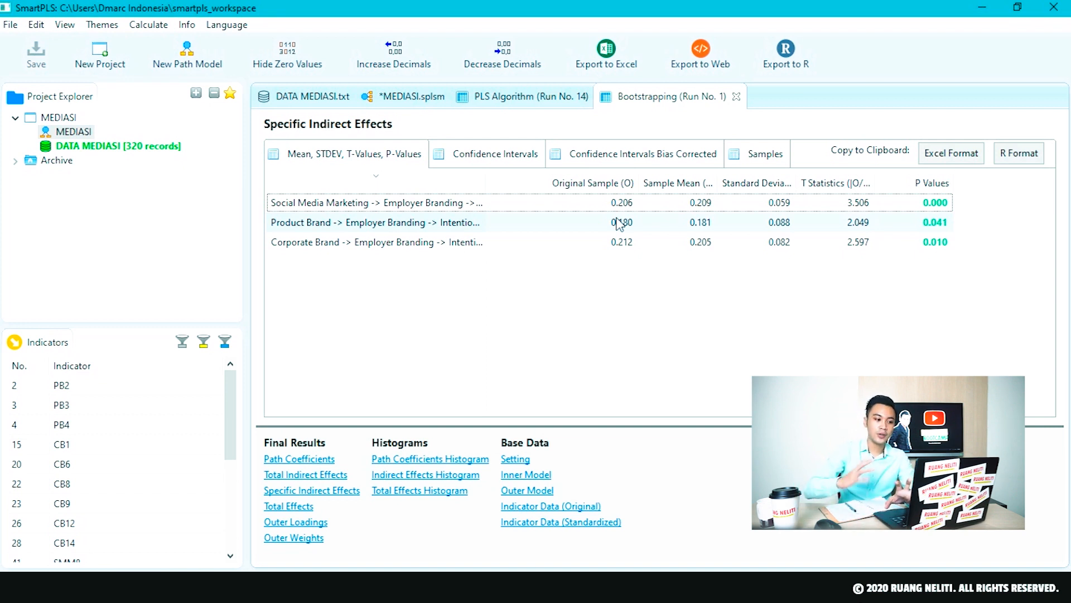
left_click_drag(483, 186, 595, 187)
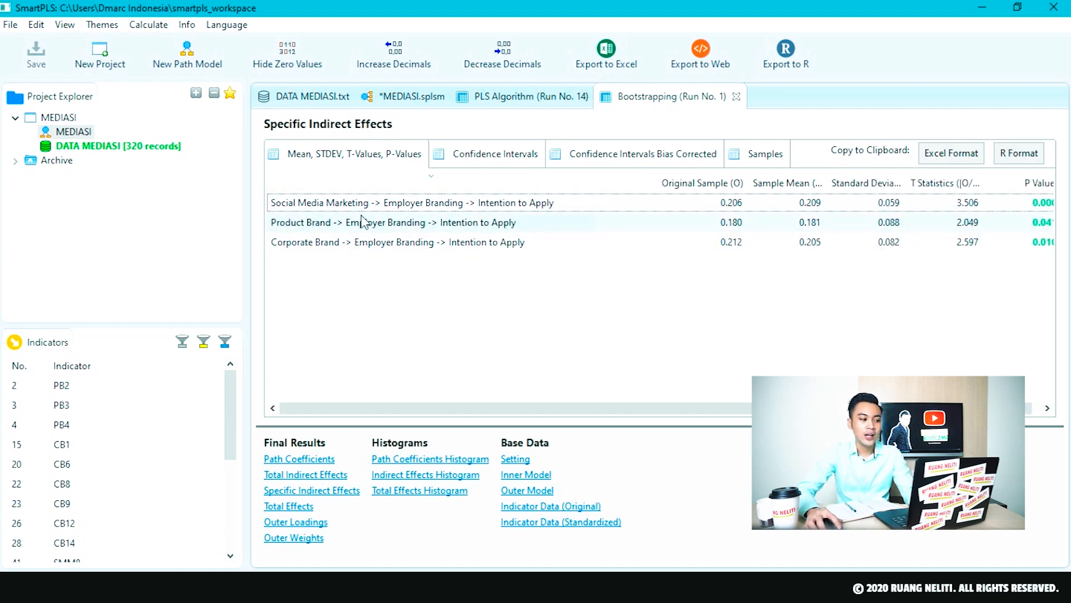
left_click(314, 226)
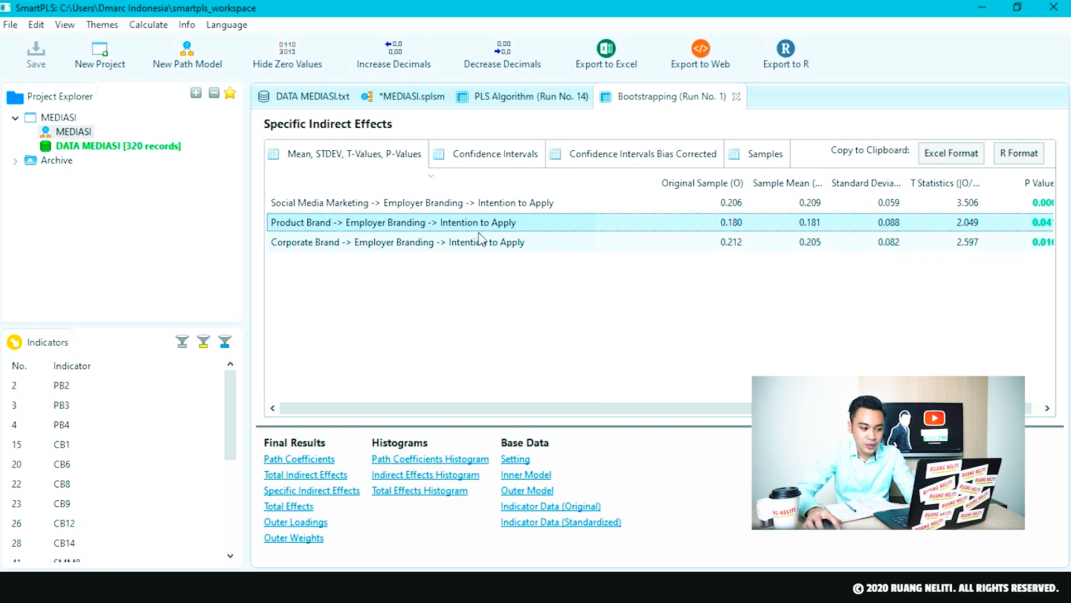
left_click_drag(545, 403, 553, 403)
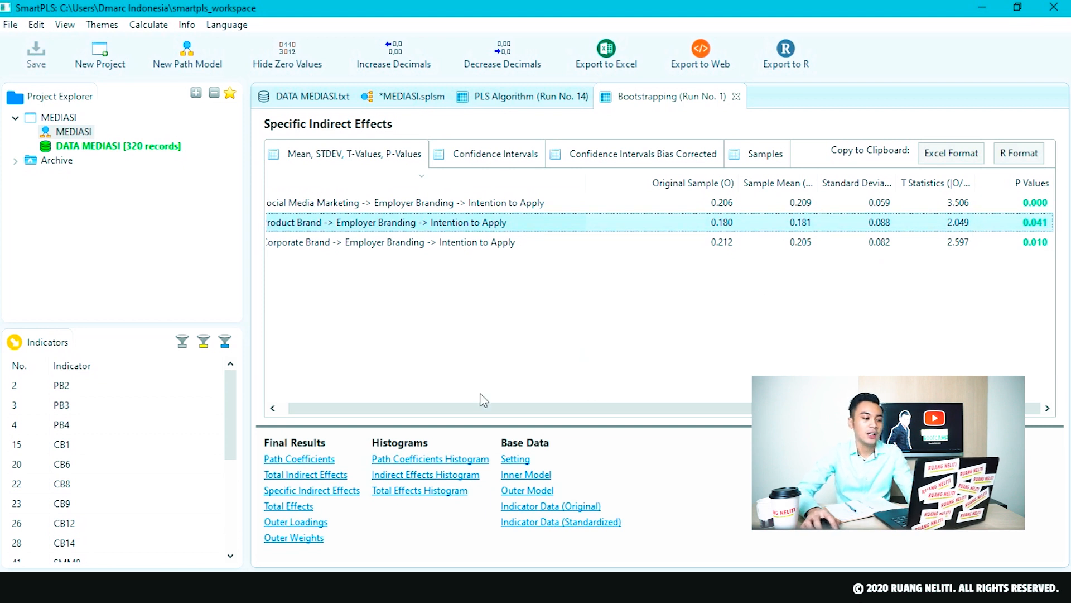
Check the Social Media Marketing mediation path in Specific Indirect Effects against the hypothesis diagram on slide 8 of TEMPLATE.pptx in PowerPoint
left_click_drag(359, 409, 350, 408)
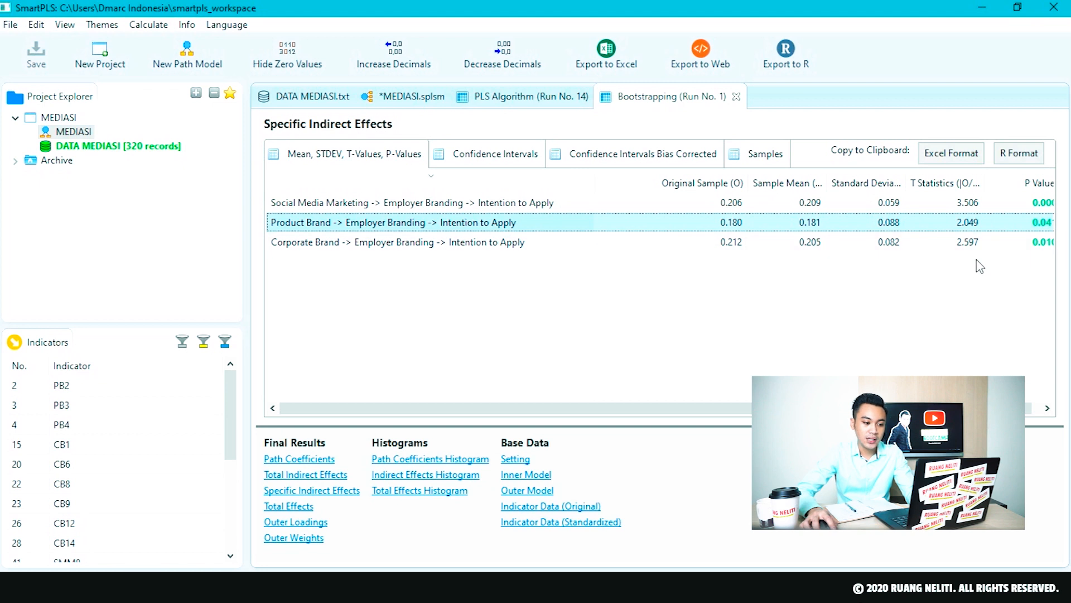
left_click(324, 205)
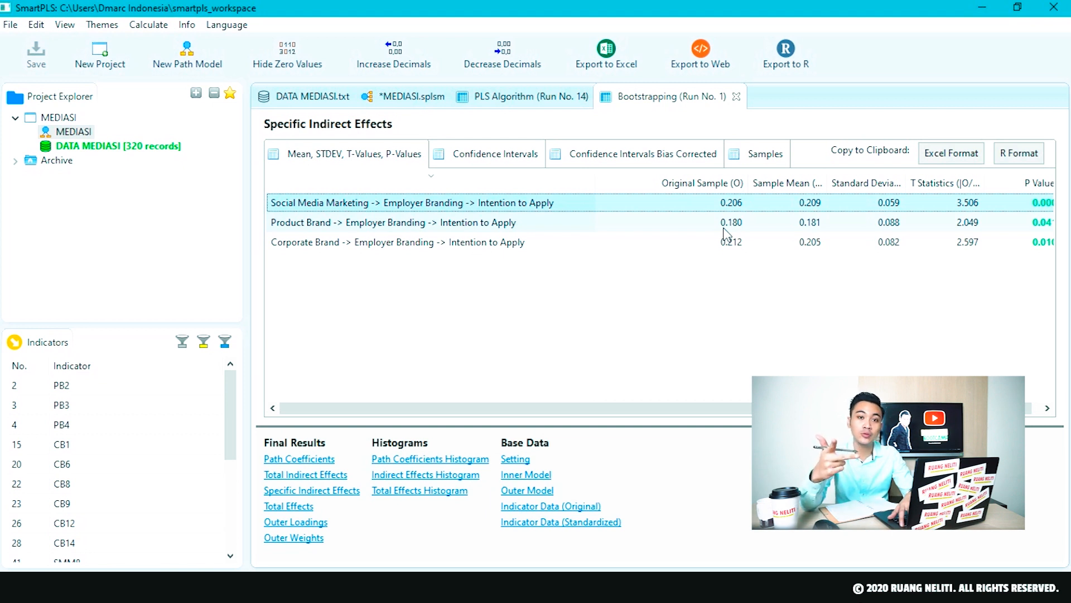
key("alt+Tab")
key("alt+Tab")
key("alt+Tab")
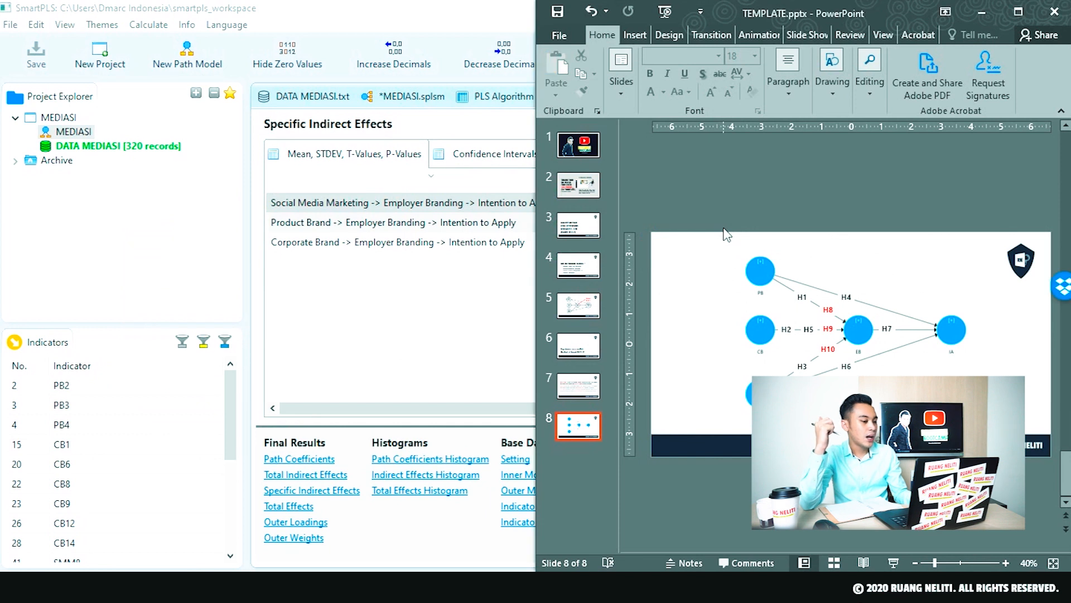
key("alt+Tab")
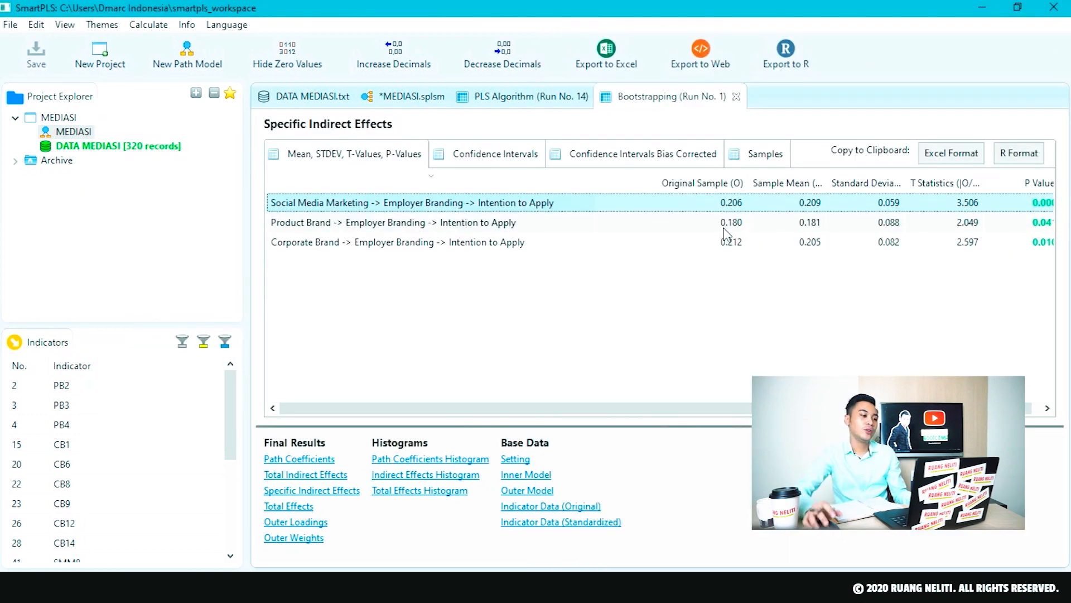
key("super+Left")
key("alt+Tab")
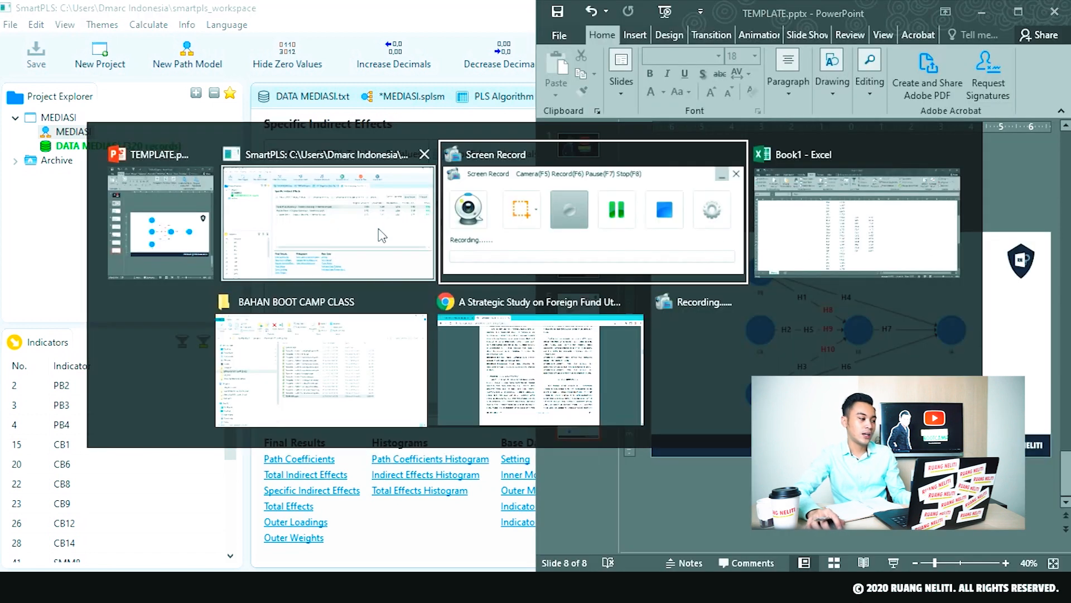
key("alt+Tab")
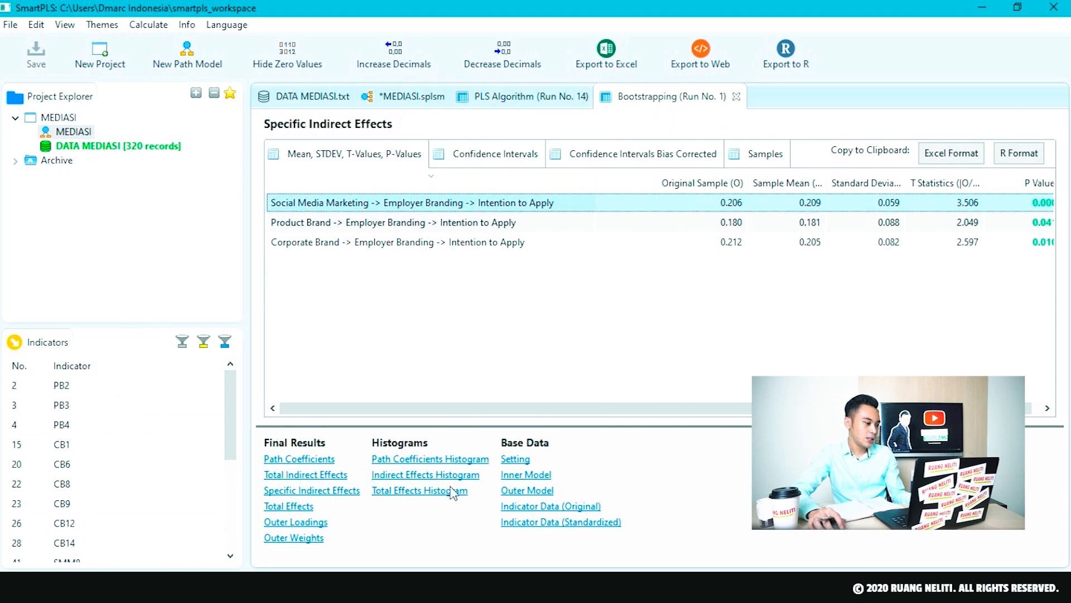
Show full path names in the bootstrapped Path Coefficients and compare the Product Brand, Corporate Brand and Social Media Marketing direct paths with the Specific Indirect Effects
left_click(301, 458)
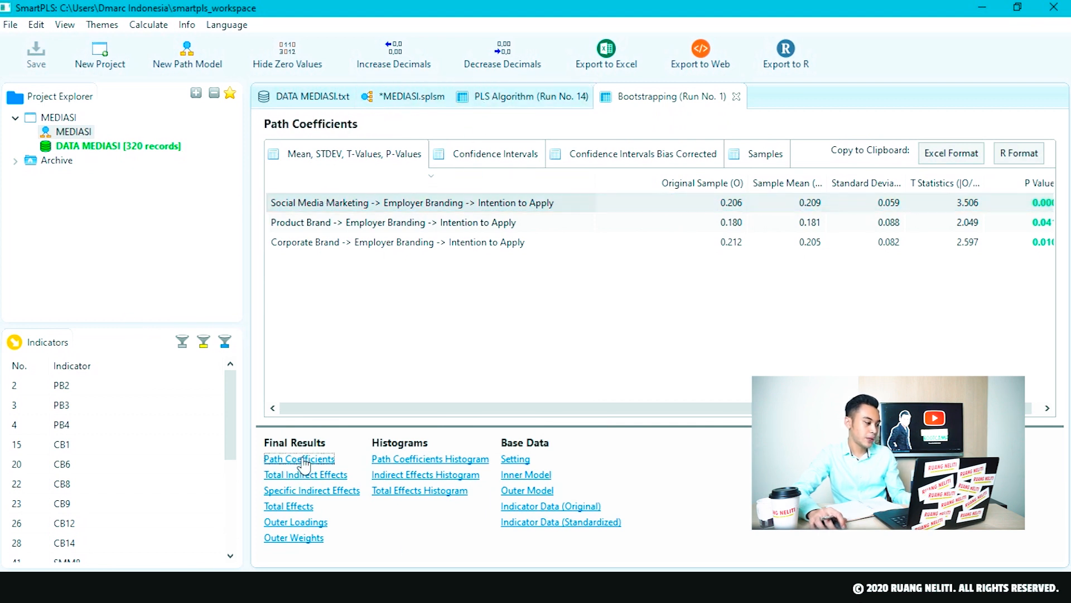
left_click_drag(344, 183, 490, 199)
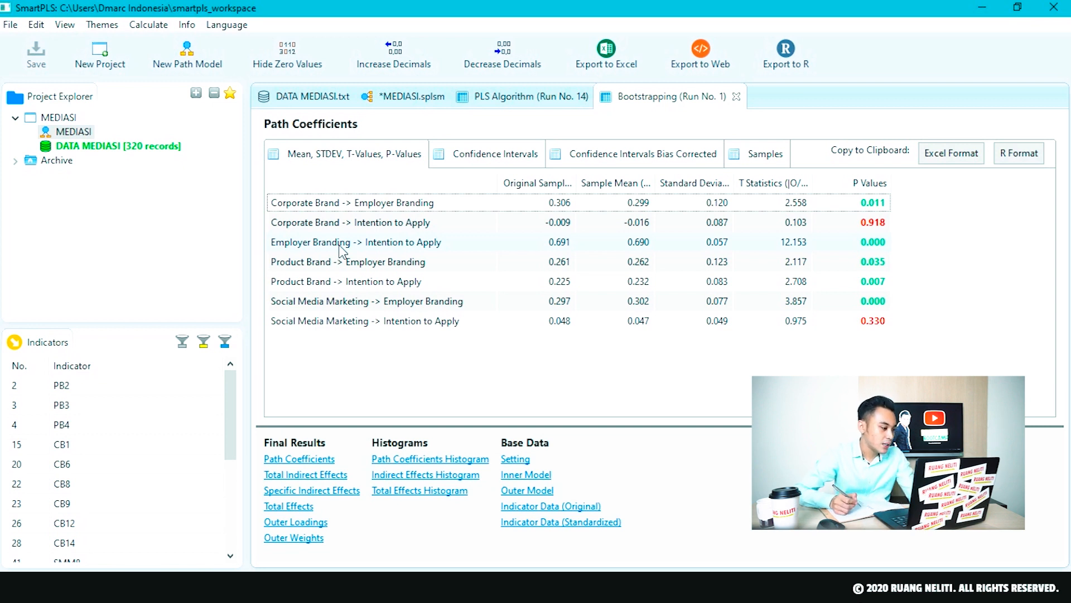
left_click(347, 281)
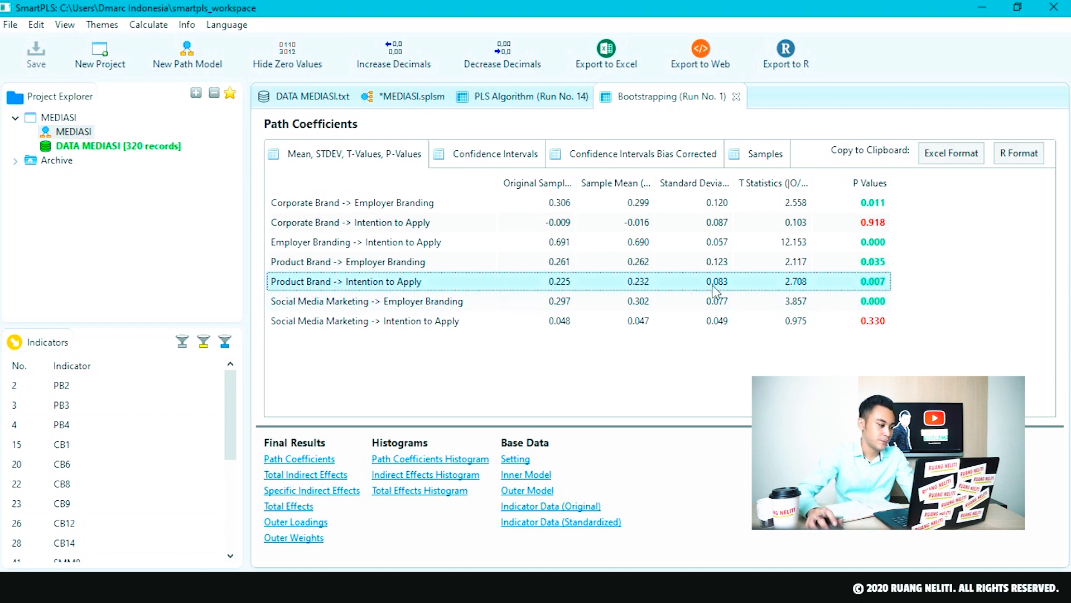
left_click(328, 224)
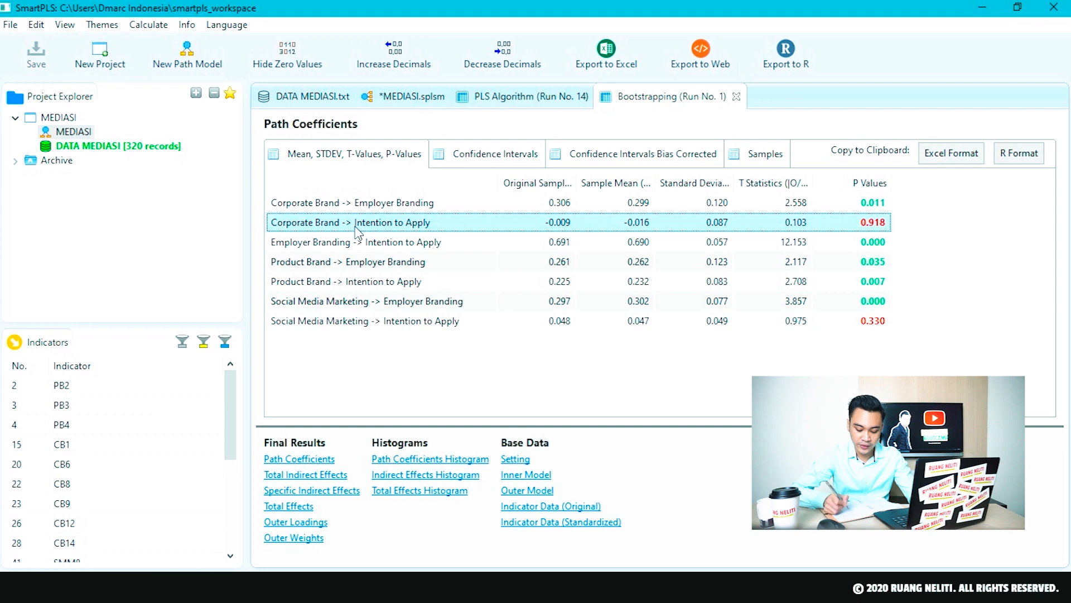
left_click(307, 304)
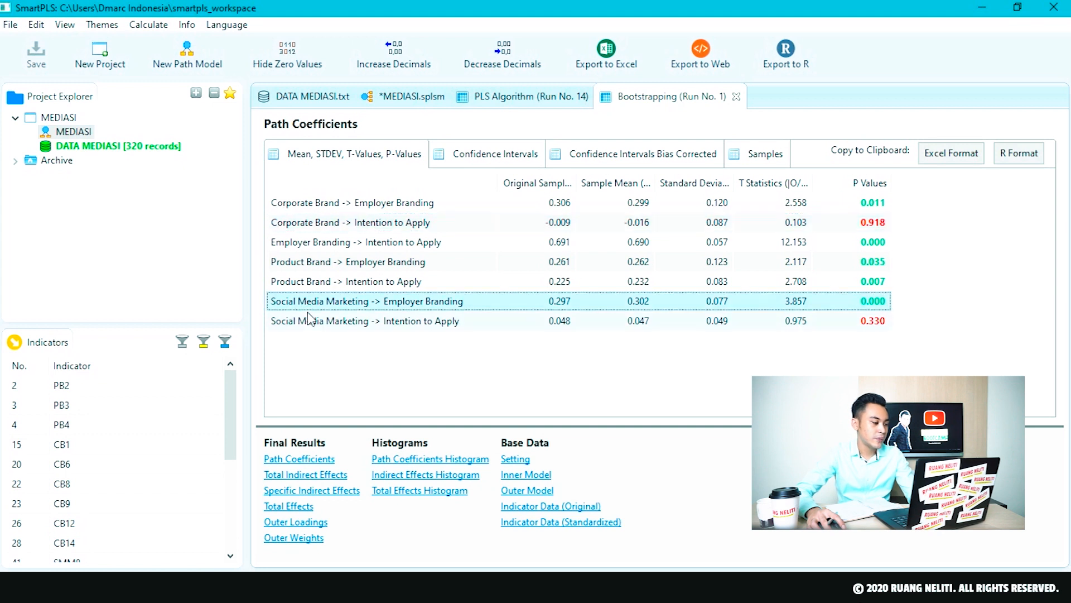
left_click(311, 320)
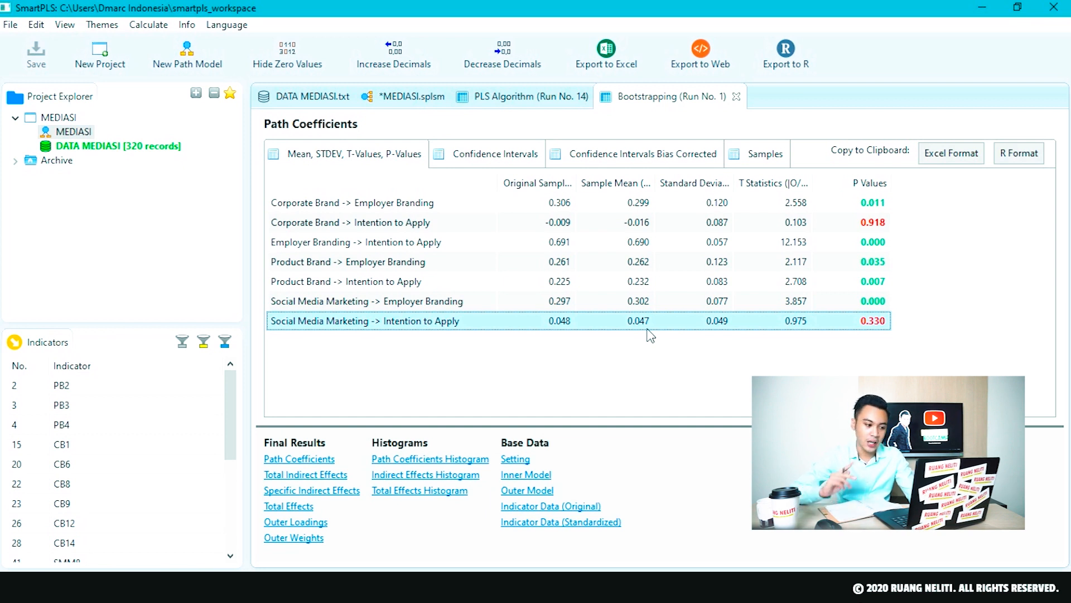
left_click(297, 493)
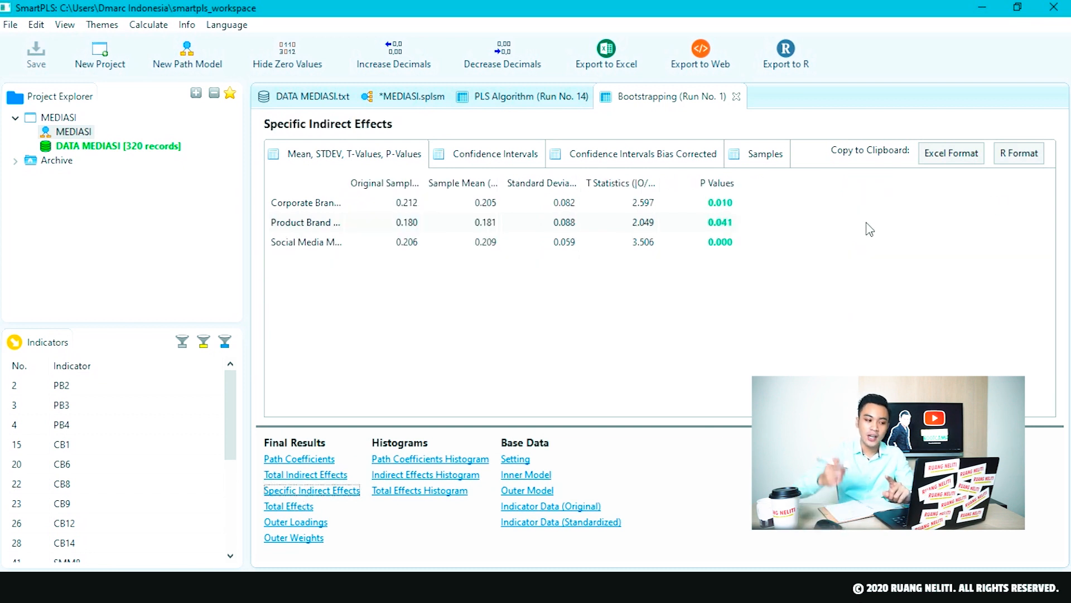